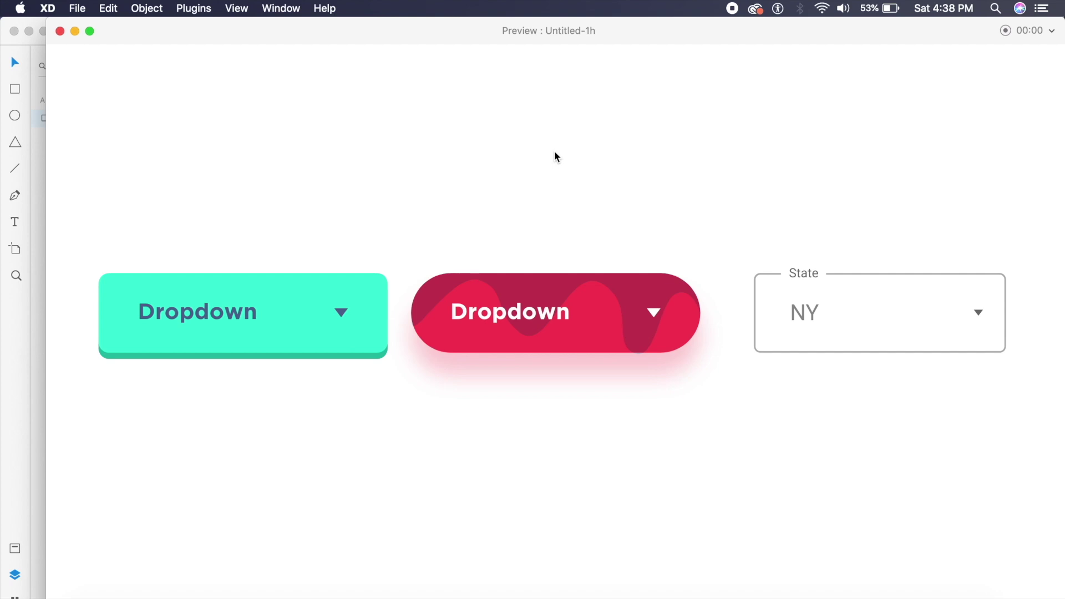
Step: Open and close the green, red and State dropdowns in the preview to examine how each one animates
{"action": "left_click", "coordinate": [367, 296]}
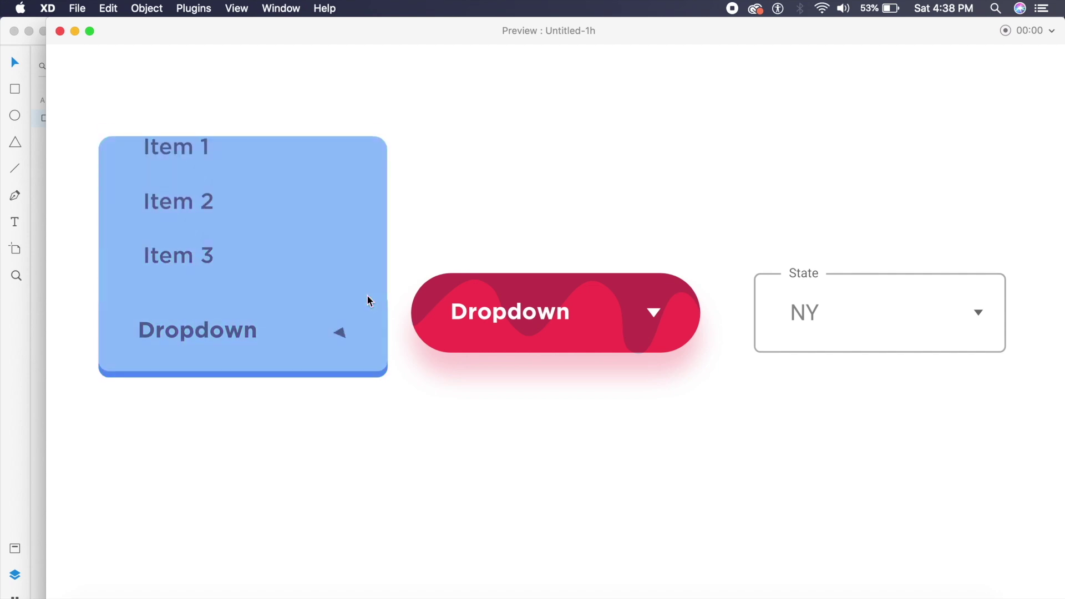
{"action": "left_click", "coordinate": [374, 299]}
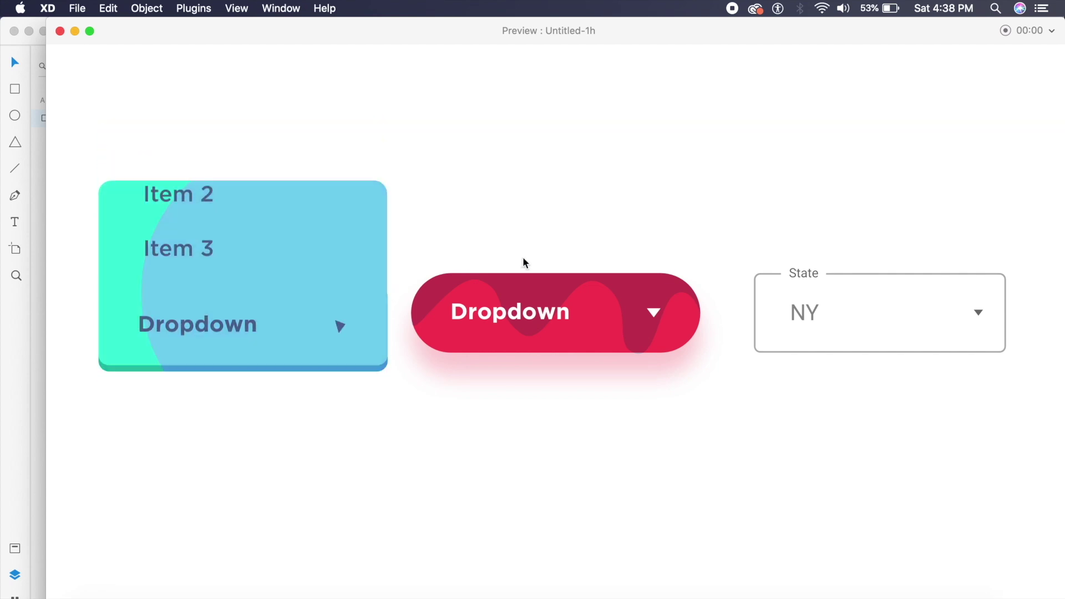
{"action": "left_click", "coordinate": [586, 298]}
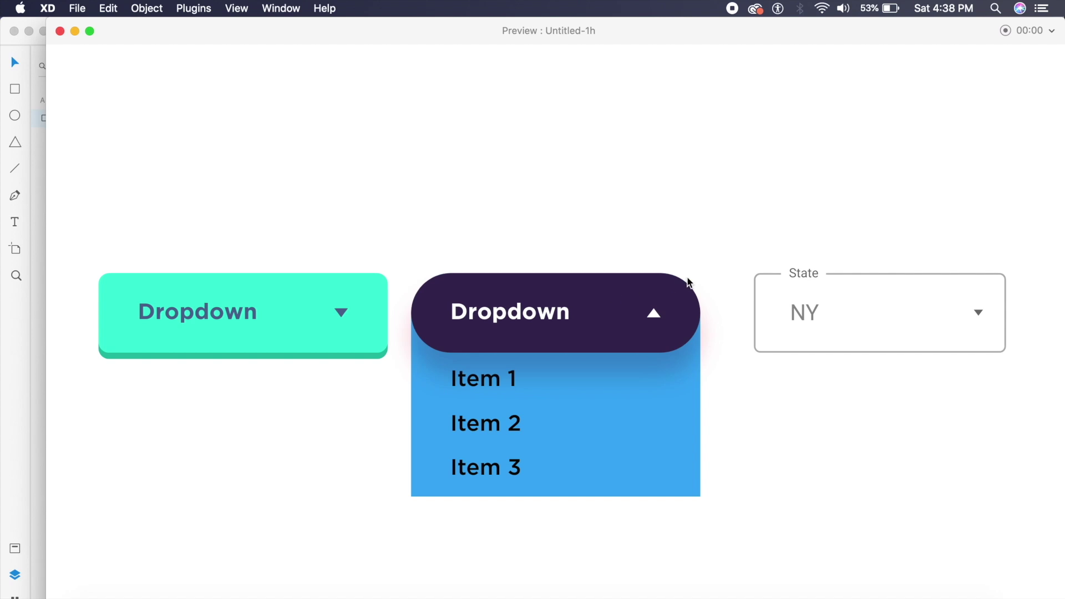
{"action": "left_click", "coordinate": [668, 281]}
{"action": "left_click", "coordinate": [797, 306]}
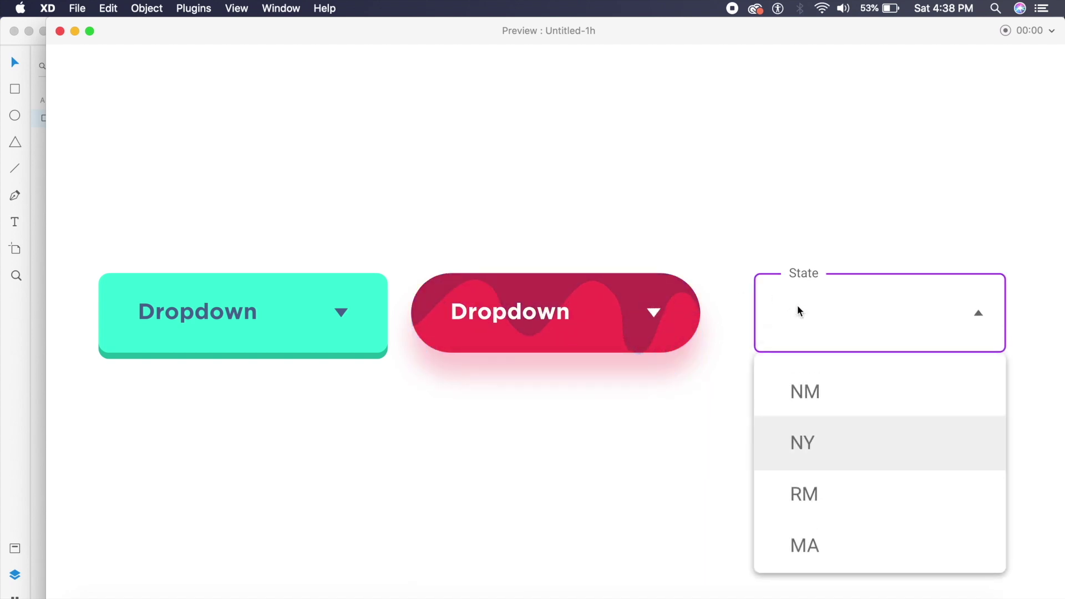
{"action": "left_click", "coordinate": [797, 306]}
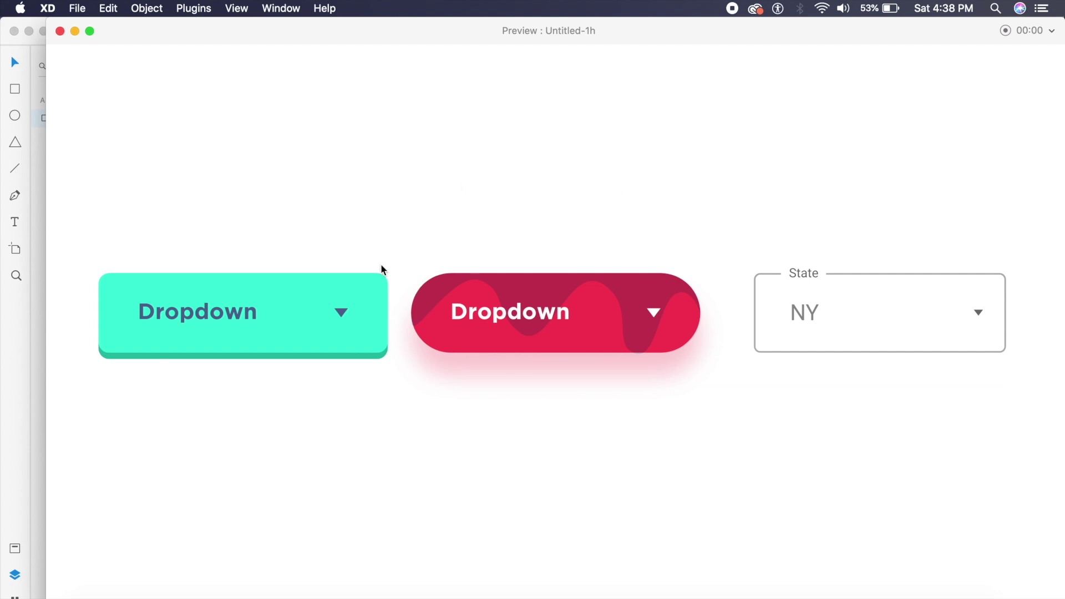
{"action": "left_click", "coordinate": [363, 305]}
{"action": "left_click", "coordinate": [527, 304]}
{"action": "left_click", "coordinate": [648, 303]}
{"action": "left_click", "coordinate": [823, 317]}
{"action": "left_click", "coordinate": [823, 319]}
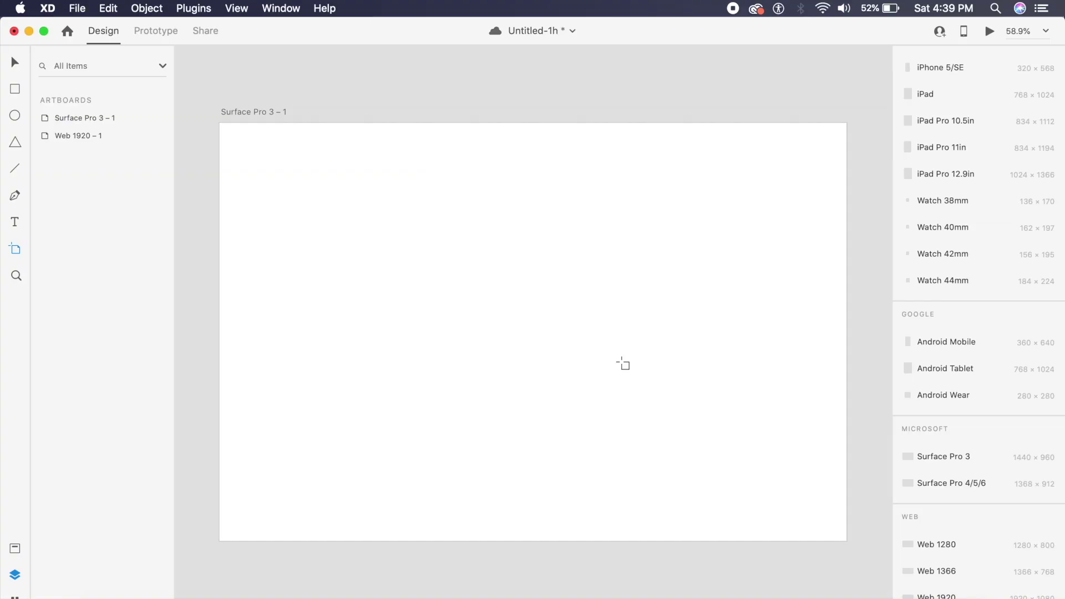
Step: Draw a rectangle of about 790 by 260 px and centre it on the Surface Pro 3 artboard
{"action": "key", "text": "v"}
{"action": "left_click", "coordinate": [476, 345]}
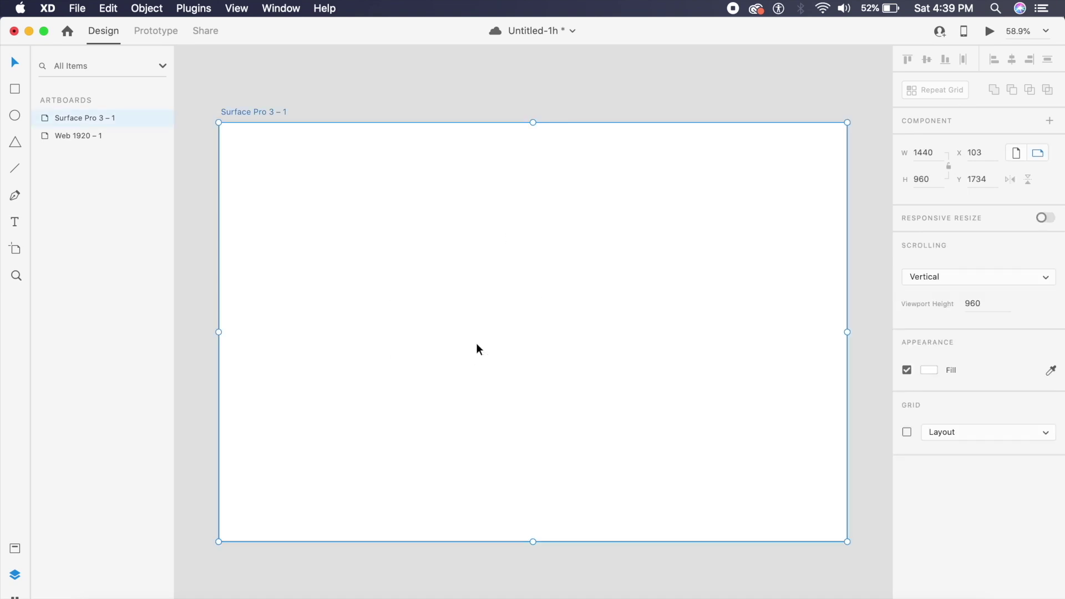
{"action": "key", "text": "r"}
{"action": "mouse_move", "coordinate": [375, 284]}
{"action": "left_mouse_down"}
{"action": "mouse_move", "coordinate": [662, 415]}
{"action": "mouse_move", "coordinate": [718, 394]}
{"action": "left_mouse_up"}
{"action": "key", "text": "Escape"}
{"action": "mouse_move", "coordinate": [628, 373]}
{"action": "left_mouse_down"}
{"action": "mouse_move", "coordinate": [607, 364]}
{"action": "mouse_move", "coordinate": [619, 363]}
{"action": "left_mouse_up"}
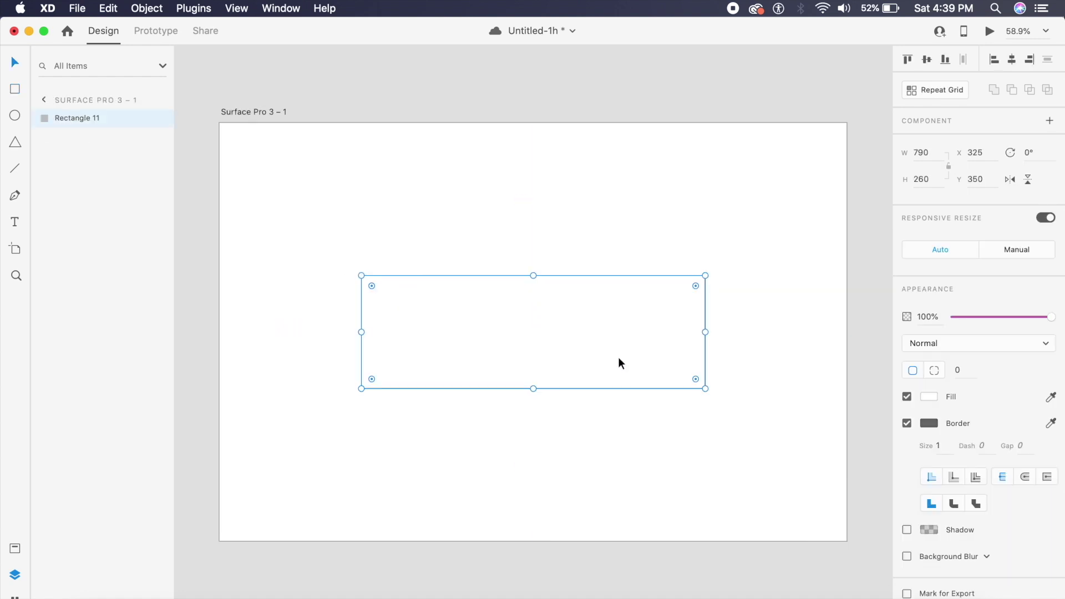
Step: Round all of the rectangle's corners with a radius of 20
{"action": "left_click", "coordinate": [974, 372]}
{"action": "type", "text": "10"}
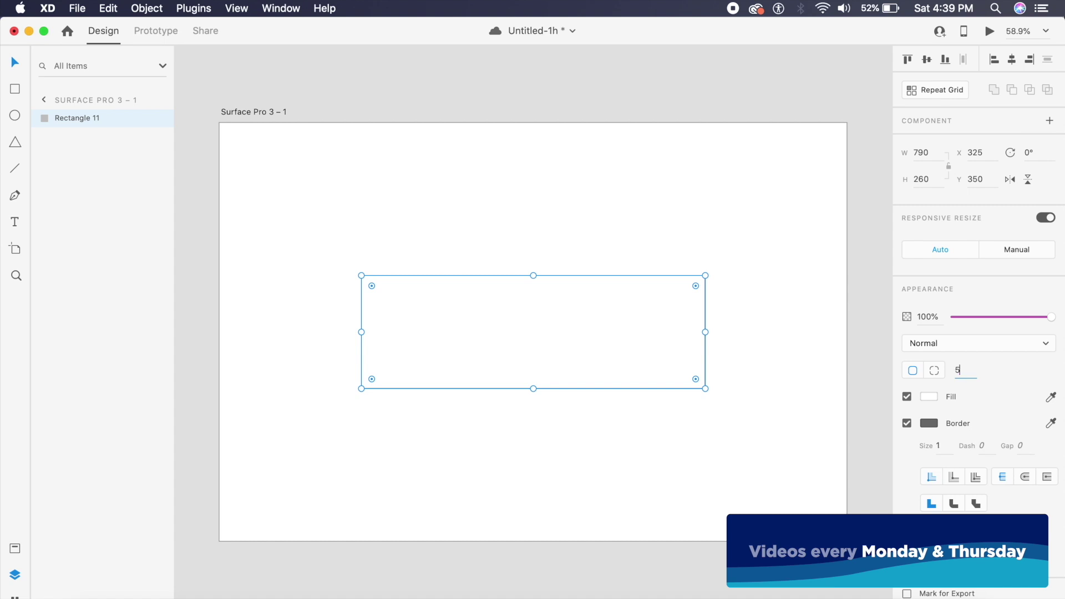
{"action": "key", "text": "BackSpace"}
{"action": "key", "text": "BackSpace"}
{"action": "type", "text": "20"}
{"action": "key", "text": "Return"}
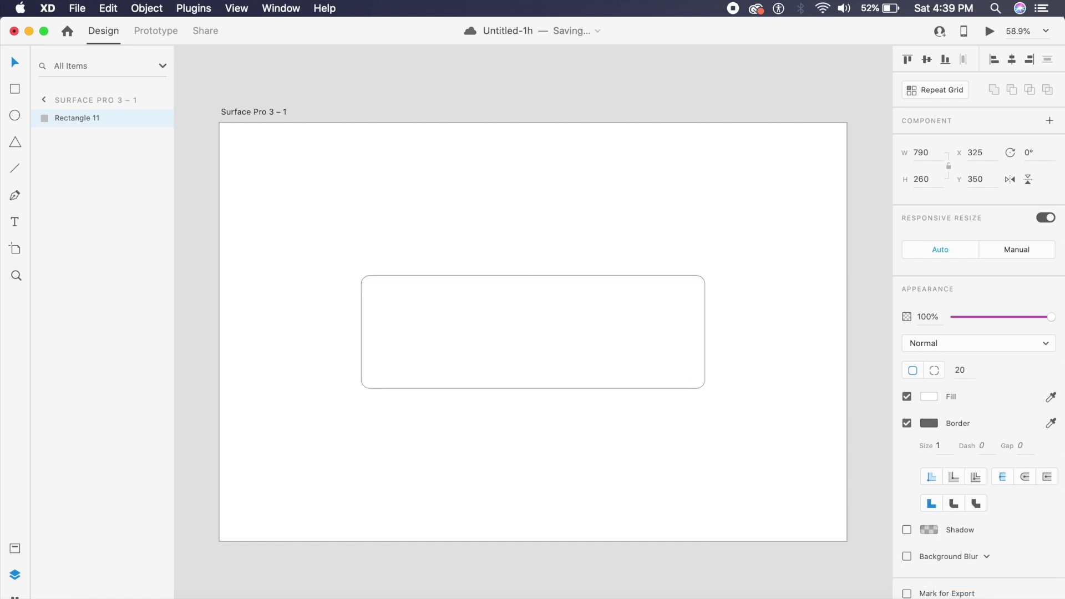
{"action": "left_click", "coordinate": [835, 383]}
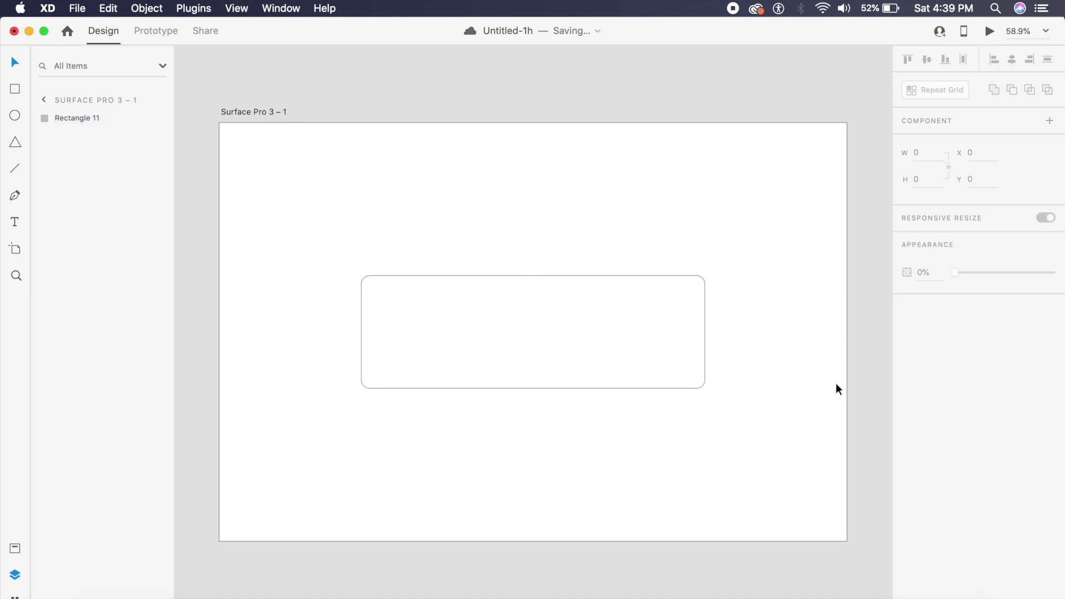
Step: Remove the rectangle's border and give it a bright turquoise fill
{"action": "left_click", "coordinate": [703, 364]}
{"action": "left_click", "coordinate": [907, 424]}
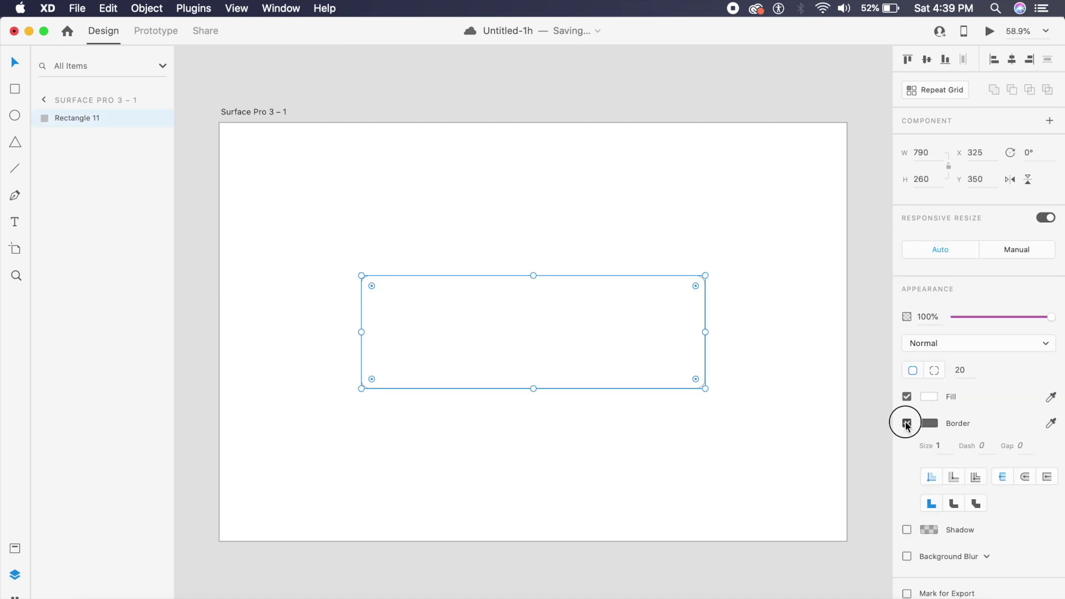
{"action": "left_click", "coordinate": [929, 397]}
{"action": "left_click", "coordinate": [882, 386]}
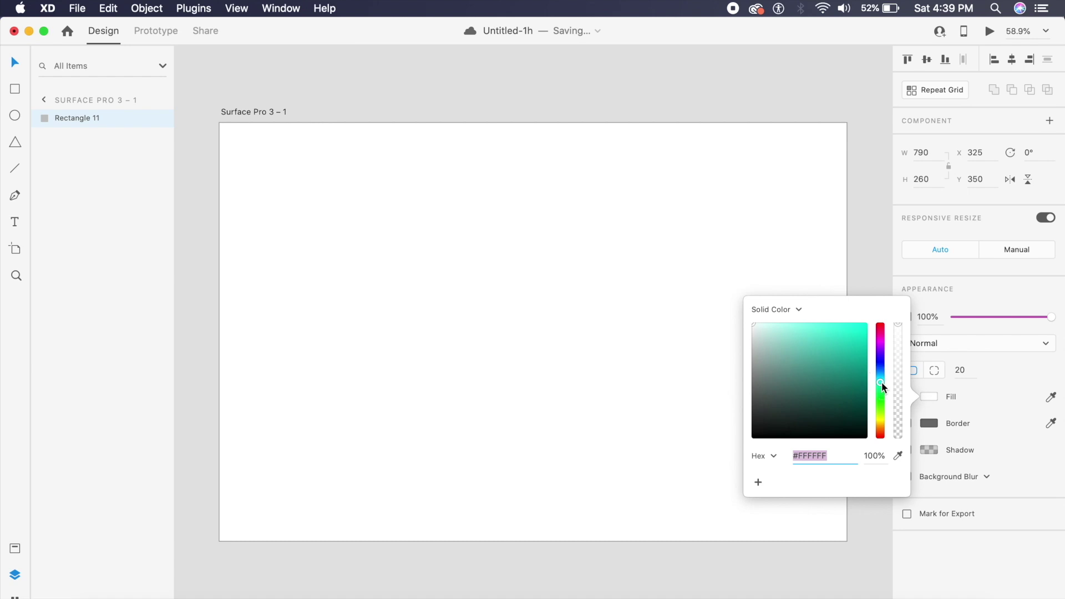
{"action": "left_click_drag", "start_coordinate": [858, 352], "coordinate": [858, 329]}
{"action": "left_click", "coordinate": [711, 192]}
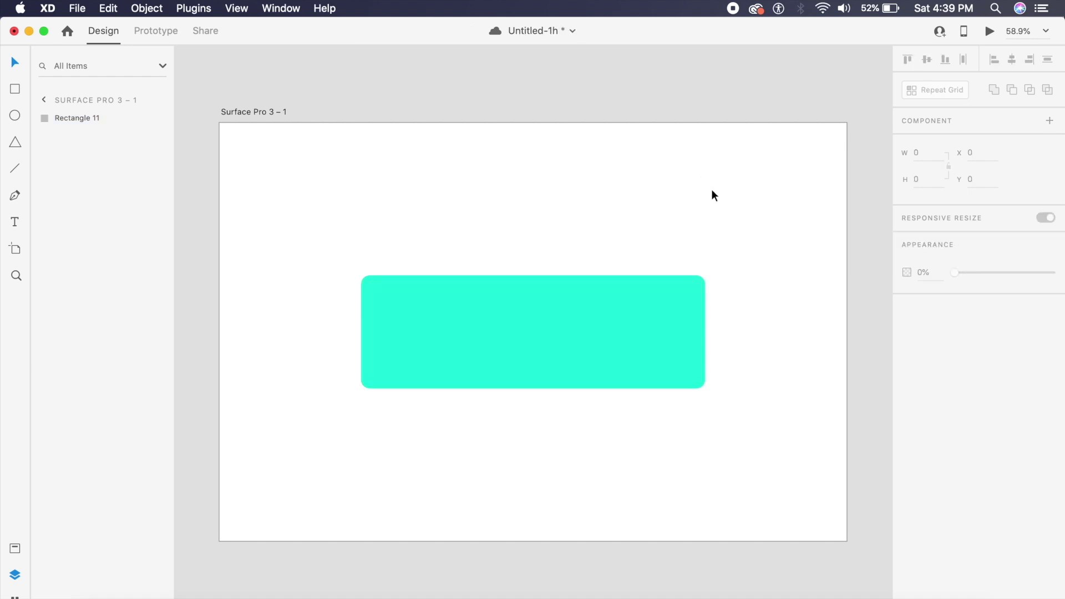
Step: Add a shadow to the turquoise rectangle with a Y offset of 12 and a blur of 0
{"action": "left_click", "coordinate": [604, 337]}
{"action": "left_click", "coordinate": [908, 450]}
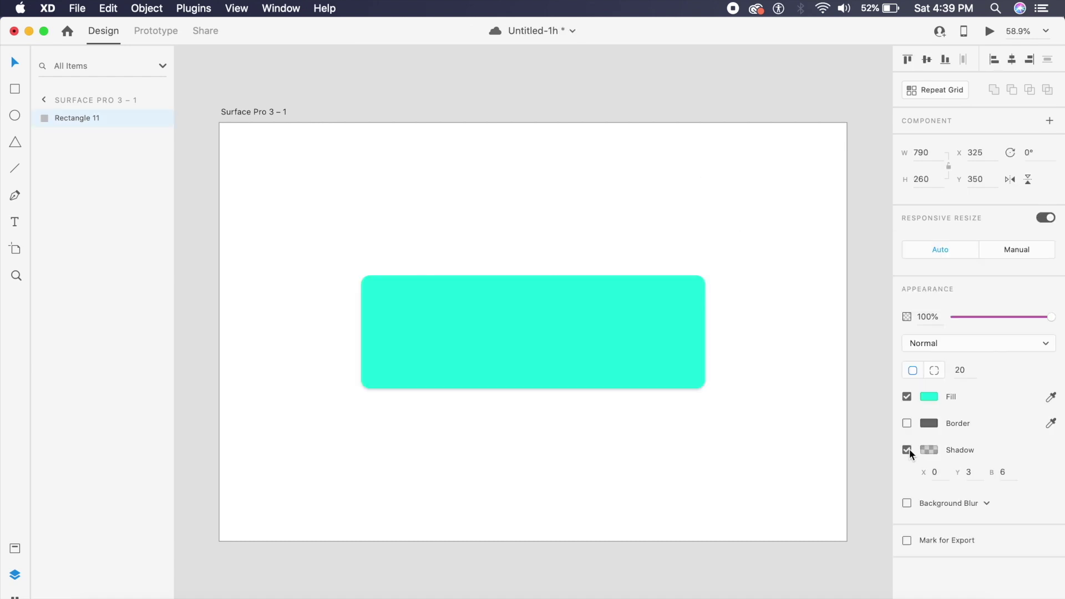
{"action": "left_click", "coordinate": [970, 473]}
{"action": "type", "text": "12"}
{"action": "left_click", "coordinate": [1010, 473]}
{"action": "type", "text": "0"}
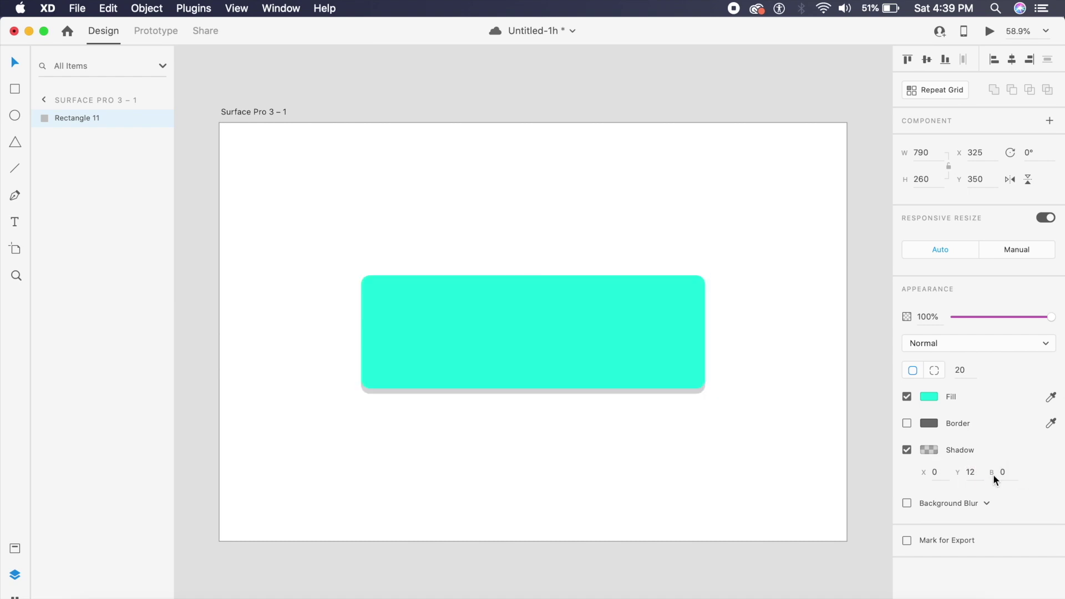
Step: Recolour the rectangle's shadow with its sampled turquoise fill, darkened to a deeper shade
{"action": "left_click", "coordinate": [932, 450]}
{"action": "left_click", "coordinate": [899, 502]}
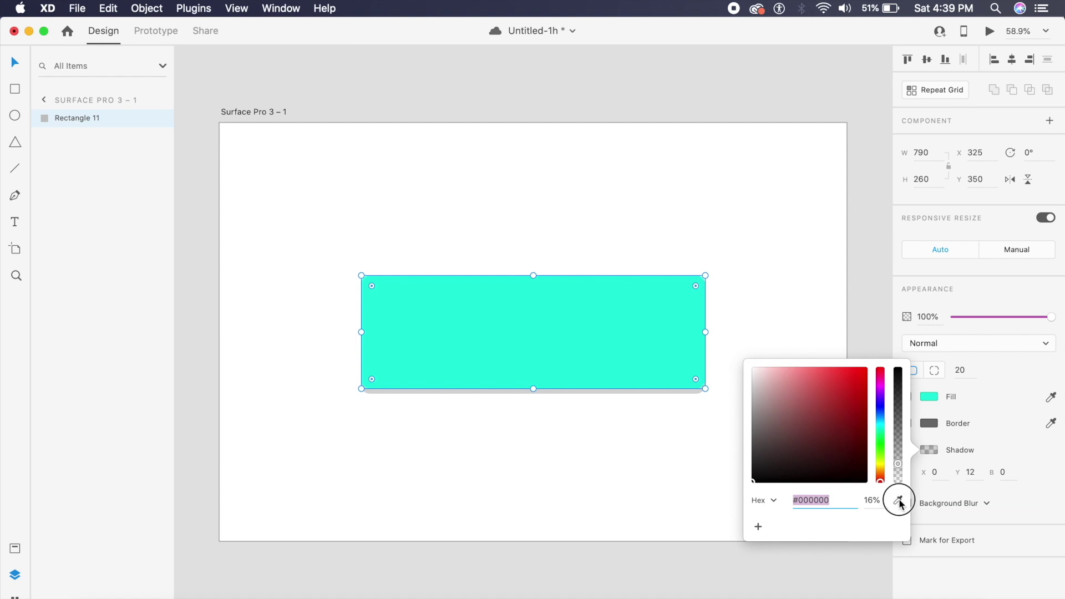
{"action": "left_click", "coordinate": [636, 344]}
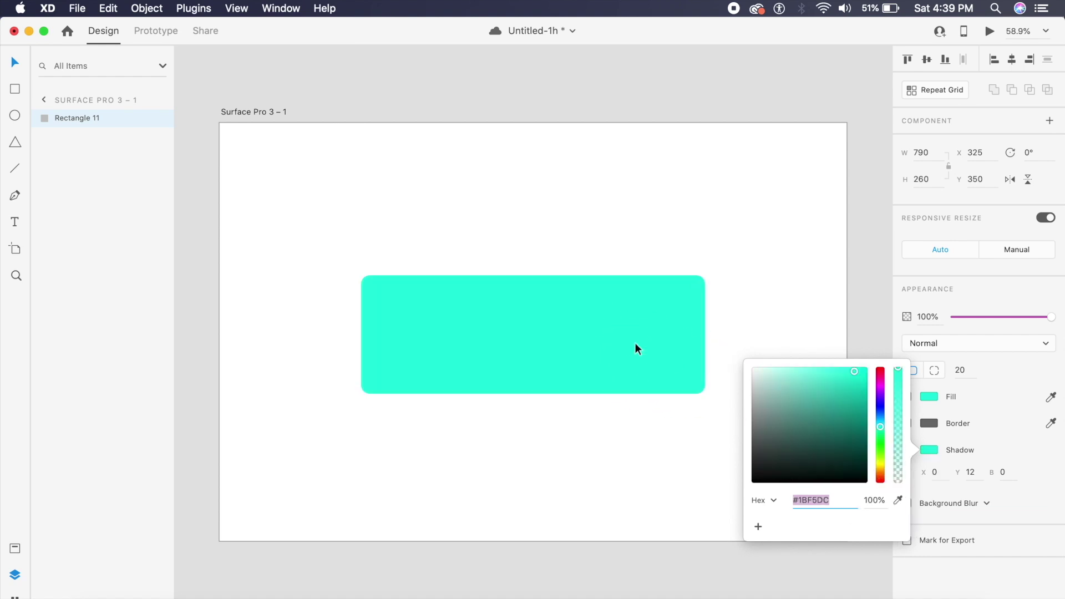
{"action": "left_click_drag", "start_coordinate": [853, 414], "coordinate": [851, 410]}
{"action": "left_click", "coordinate": [794, 312]}
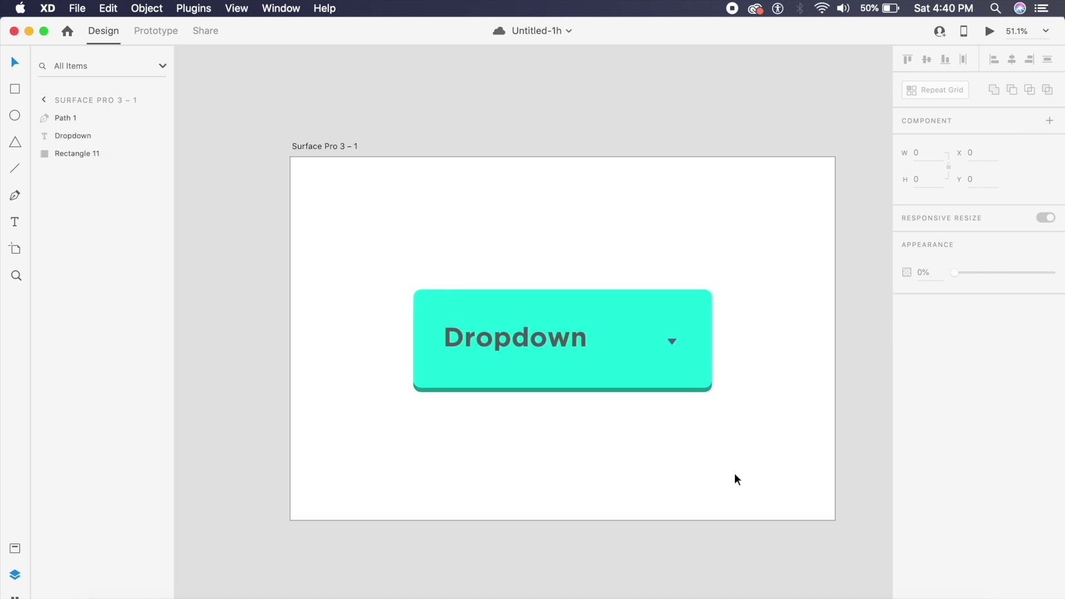
Step: Add the text "List Item 1" above the Dropdown button, in line with its label
{"action": "key", "text": "t"}
{"action": "left_click", "coordinate": [443, 226]}
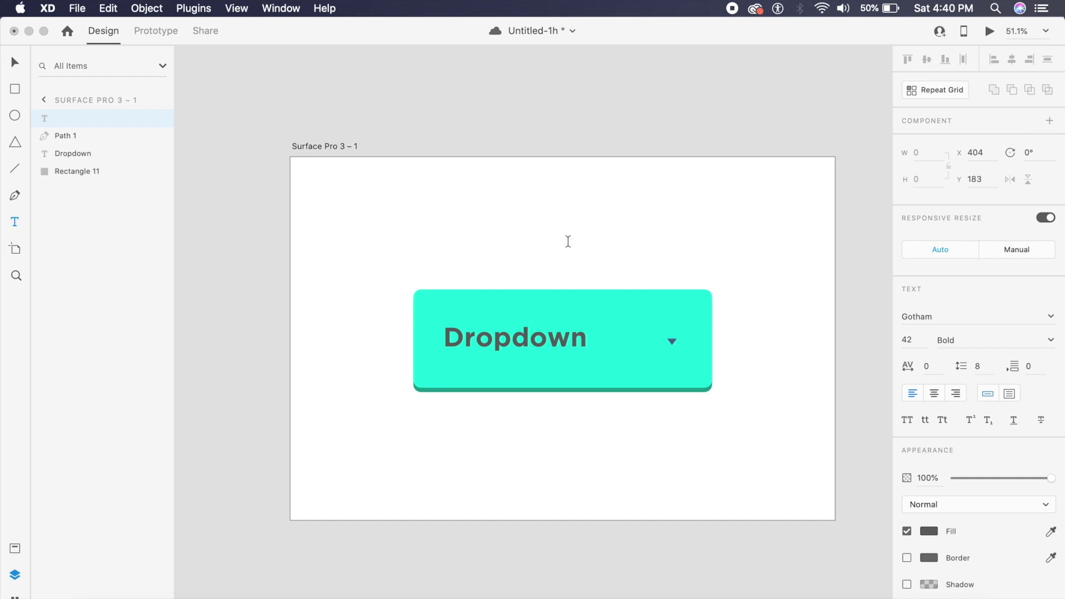
{"action": "type", "text": "Item 1"}
{"action": "key", "text": "Escape"}
{"action": "key", "text": "v"}
Step: Place a copy of the list item text above the first one and change it to "List Item 2"
{"action": "mouse_move", "coordinate": [494, 224]}
{"action": "left_mouse_down"}
{"action": "mouse_move", "coordinate": [495, 267]}
{"action": "mouse_move", "coordinate": [484, 274]}
{"action": "mouse_move", "coordinate": [517, 262]}
{"action": "mouse_move", "coordinate": [488, 257]}
{"action": "mouse_move", "coordinate": [487, 213]}
{"action": "left_mouse_up"}
{"action": "double_click", "coordinate": [513, 213]}
{"action": "key", "text": "BackSpace"}
{"action": "type", "text": "2"}
{"action": "key", "text": "Escape"}
Step: Duplicate "List Item 2" above itself near the artboard's top edge and change the copy to "List Item 3"
{"action": "left_click_drag", "start_coordinate": [511, 221], "coordinate": [524, 180]}
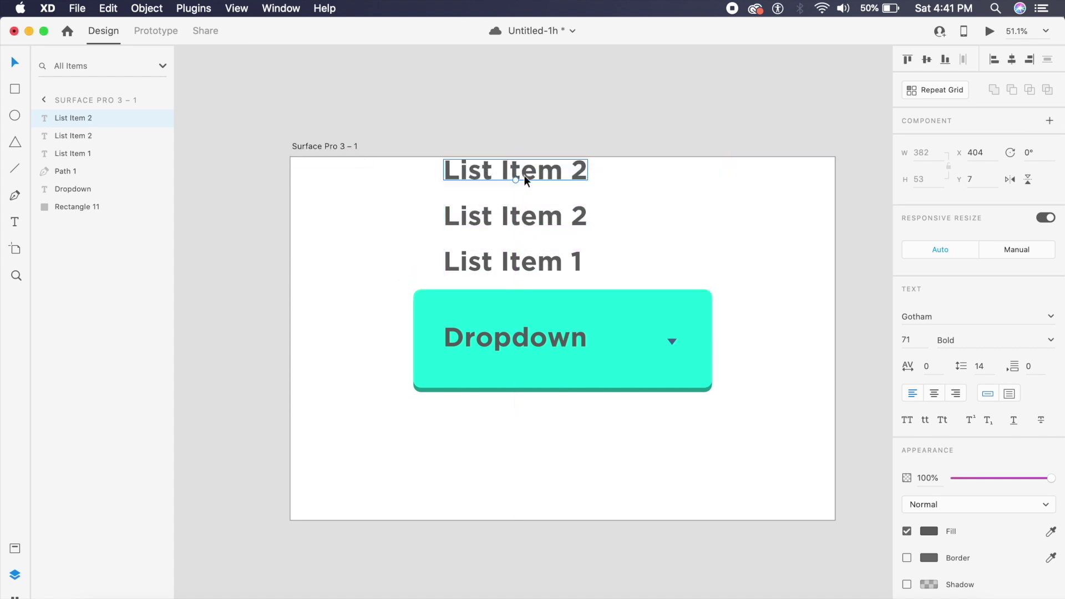
{"action": "double_click", "coordinate": [580, 179]}
{"action": "key", "text": "BackSpace"}
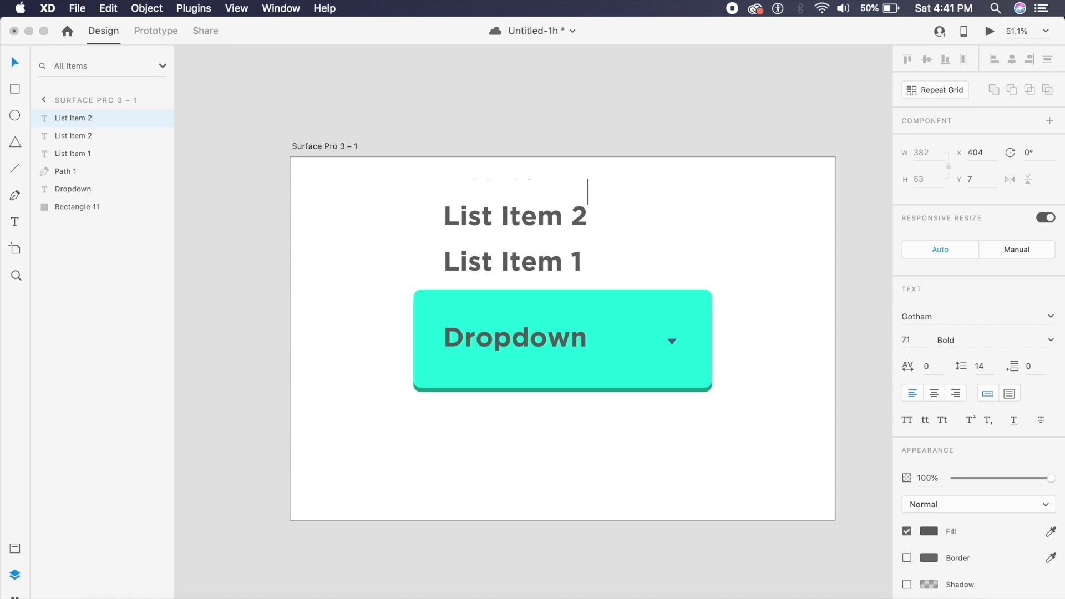
{"action": "type", "text": "List Item 3"}
{"action": "key", "text": "Escape"}
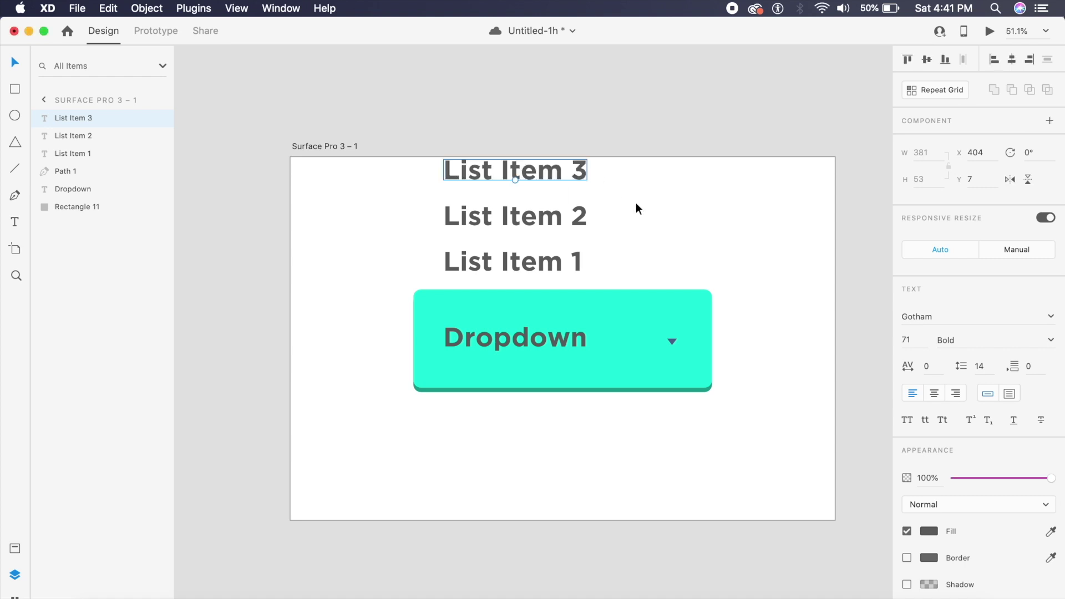
{"action": "key", "text": "Escape"}
Step: Draw a borderless rectangle of about 790 by 260 px overlapping the button's upper part, filled with the button's turquoise
{"action": "key", "text": "r"}
{"action": "mouse_move", "coordinate": [415, 290]}
{"action": "left_mouse_down"}
{"action": "mouse_move", "coordinate": [670, 352]}
{"action": "mouse_move", "coordinate": [711, 383]}
{"action": "mouse_move", "coordinate": [652, 309]}
{"action": "left_mouse_up"}
{"action": "key", "text": "Escape"}
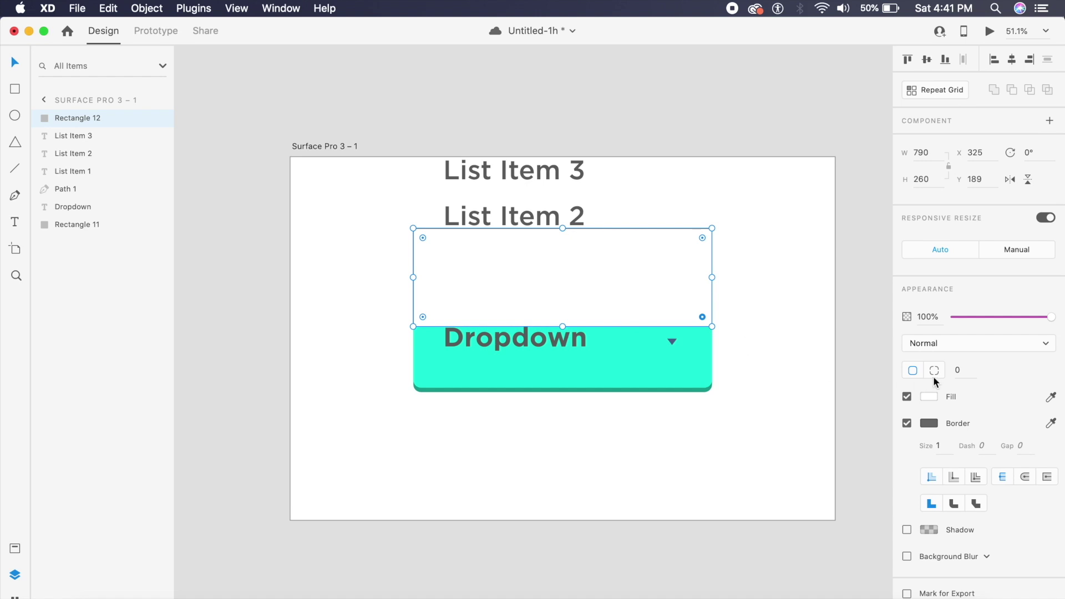
{"action": "left_click", "coordinate": [1050, 397]}
{"action": "left_click", "coordinate": [677, 374]}
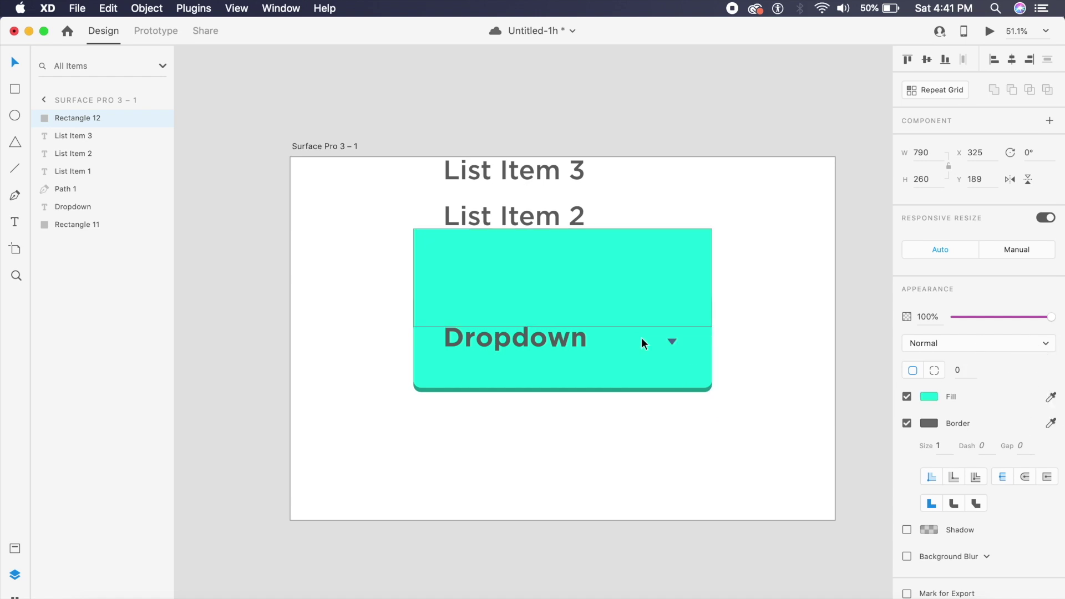
{"action": "left_click", "coordinate": [906, 423]}
Step: Extend the new rectangle upward to the artboard's top edge, making it 449 px high
{"action": "left_click", "coordinate": [555, 235]}
{"action": "left_click_drag", "start_coordinate": [560, 228], "coordinate": [546, 160]}
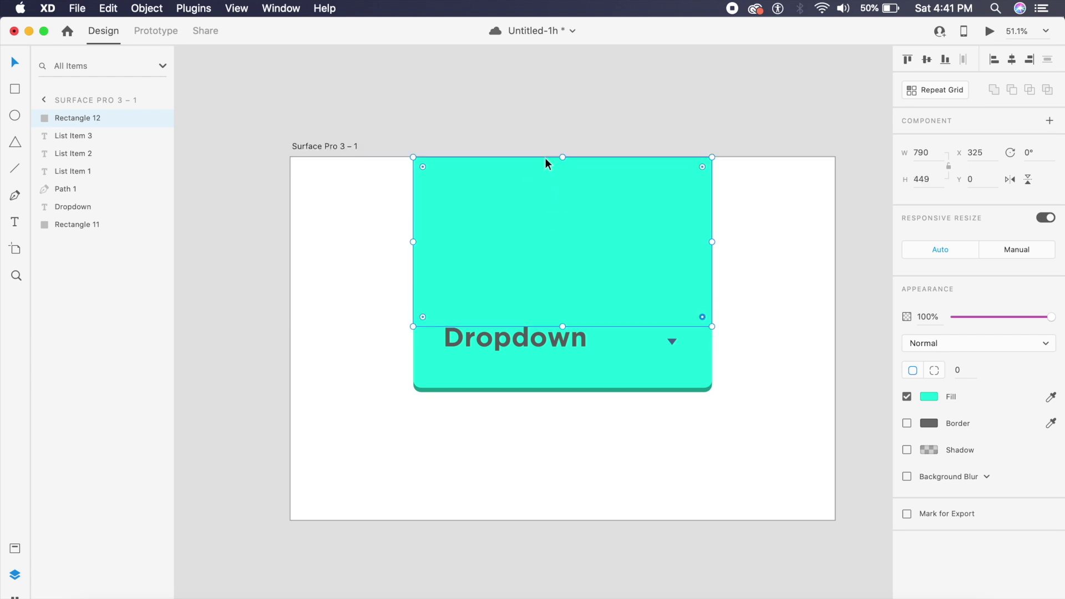
{"action": "left_click", "coordinate": [730, 318]}
Step: Send the tall rectangle behind the three list items, keeping it just above the arrow path in the layer order
{"action": "left_click", "coordinate": [613, 276]}
{"action": "key", "text": "super+bracketleft"}
{"action": "key", "text": "super+bracketleft"}
{"action": "key", "text": "super+bracketleft"}
{"action": "key", "text": "super+bracketleft"}
{"action": "key", "text": "super+bracketright"}
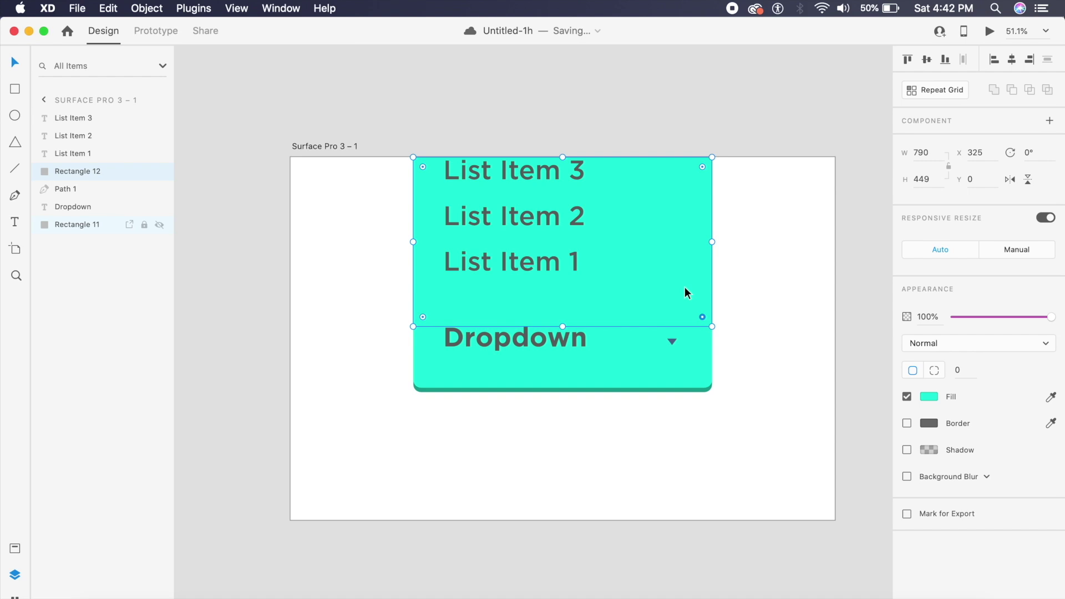
{"action": "left_click", "coordinate": [800, 365]}
Step: Draw a circle of about 140 by 140 px and position it over the button's dropdown arrow
{"action": "key", "text": "e"}
{"action": "left_click", "coordinate": [659, 326]}
{"action": "mouse_move", "coordinate": [659, 326]}
{"action": "left_mouse_down"}
{"action": "mouse_move", "coordinate": [697, 361]}
{"action": "mouse_move", "coordinate": [737, 376]}
{"action": "left_mouse_up"}
{"action": "key", "text": "Escape"}
{"action": "key", "text": "v"}
{"action": "left_click", "coordinate": [685, 355]}
{"action": "left_click_drag", "start_coordinate": [684, 355], "coordinate": [675, 347]}
Step: Fill the circle with the turquoise sampled from the list panel and set its blend mode to Multiply
{"action": "left_click", "coordinate": [930, 371]}
{"action": "left_click", "coordinate": [897, 429]}
{"action": "left_click", "coordinate": [547, 298]}
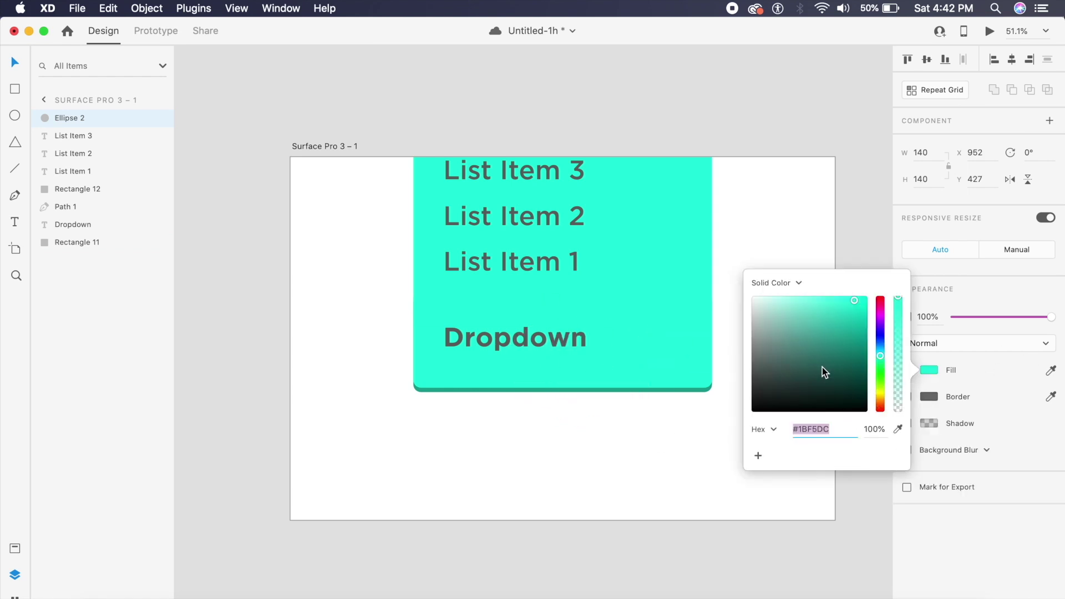
{"action": "left_click", "coordinate": [974, 342]}
{"action": "scroll", "coordinate": [665, 397], "scroll_direction": "up", "scroll_amount": 2}
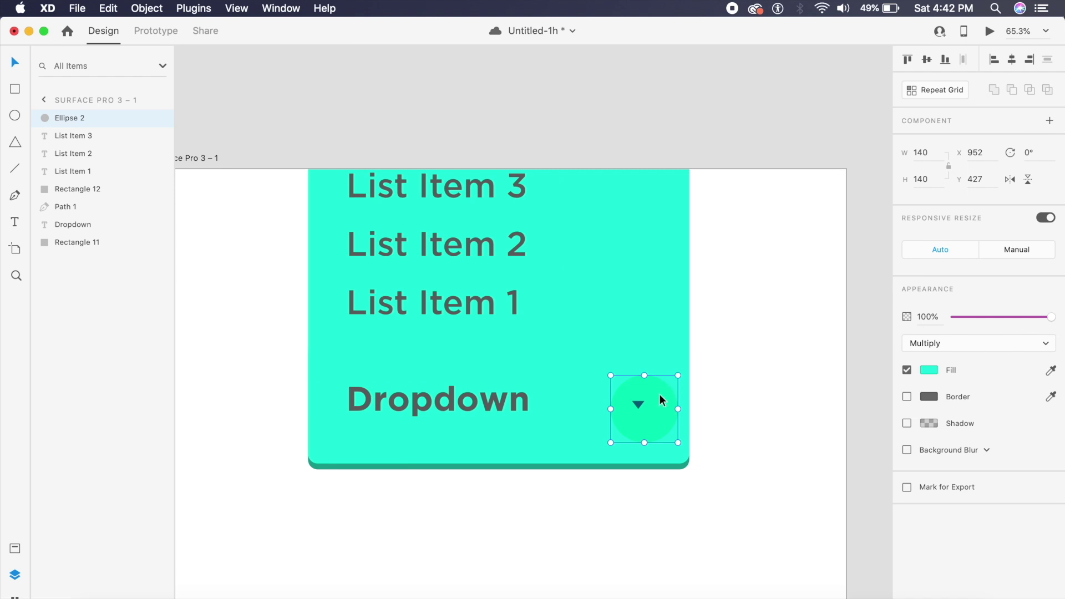
Step: Change the circle's fill colour to the muted blue #566795
{"action": "left_click", "coordinate": [929, 370]}
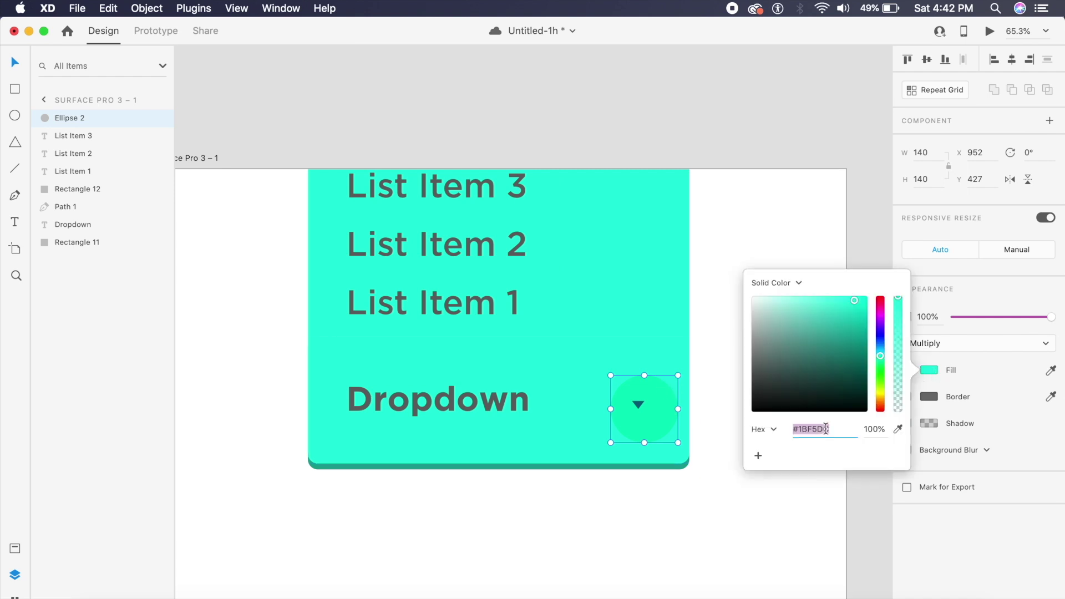
{"action": "type", "text": "4B5A8F"}
{"action": "key", "text": "Return"}
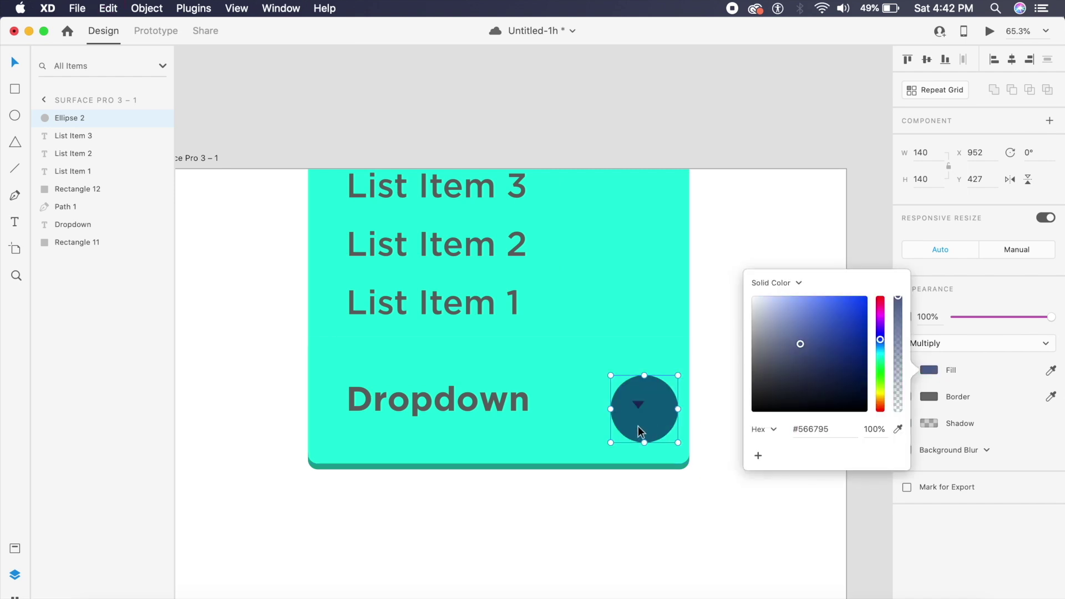
{"action": "left_click", "coordinate": [638, 426]}
{"action": "left_click", "coordinate": [715, 415]}
{"action": "left_click", "coordinate": [647, 418]}
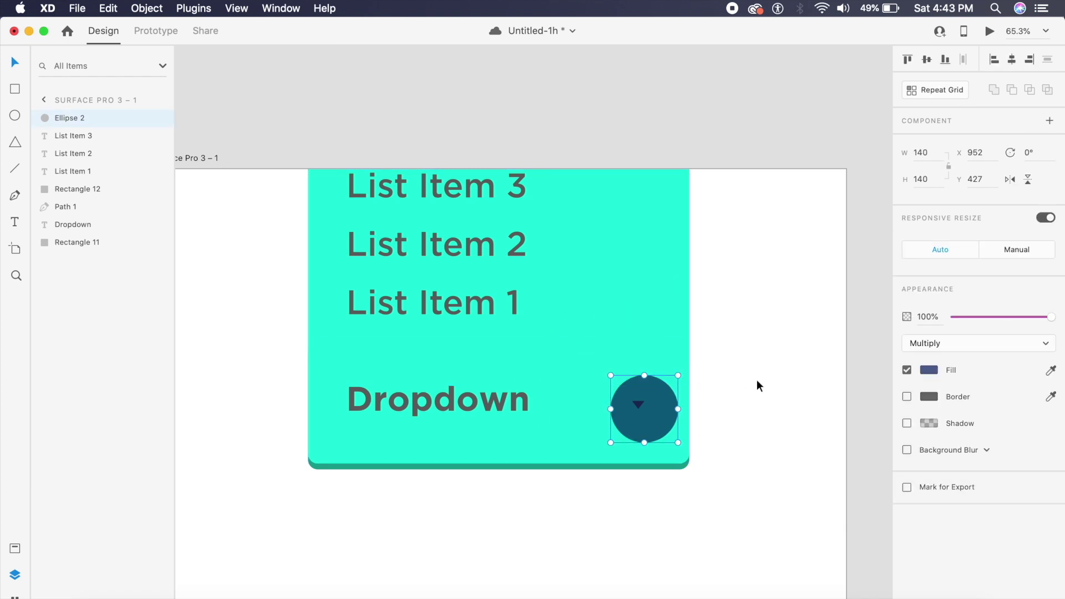
Step: Set the circle's blend mode to Color and shift it past the panel's right edge, to about X 988, Y 419
{"action": "mouse_move", "coordinate": [654, 422]}
{"action": "left_mouse_down"}
{"action": "mouse_move", "coordinate": [641, 413]}
{"action": "mouse_move", "coordinate": [661, 421]}
{"action": "left_mouse_up"}
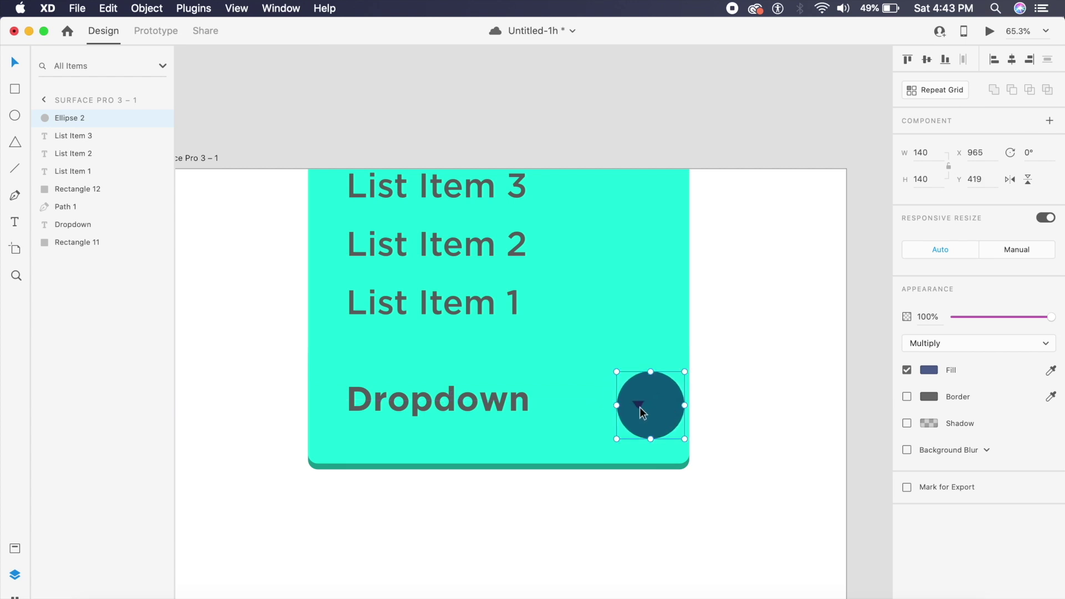
{"action": "left_click", "coordinate": [1040, 345]}
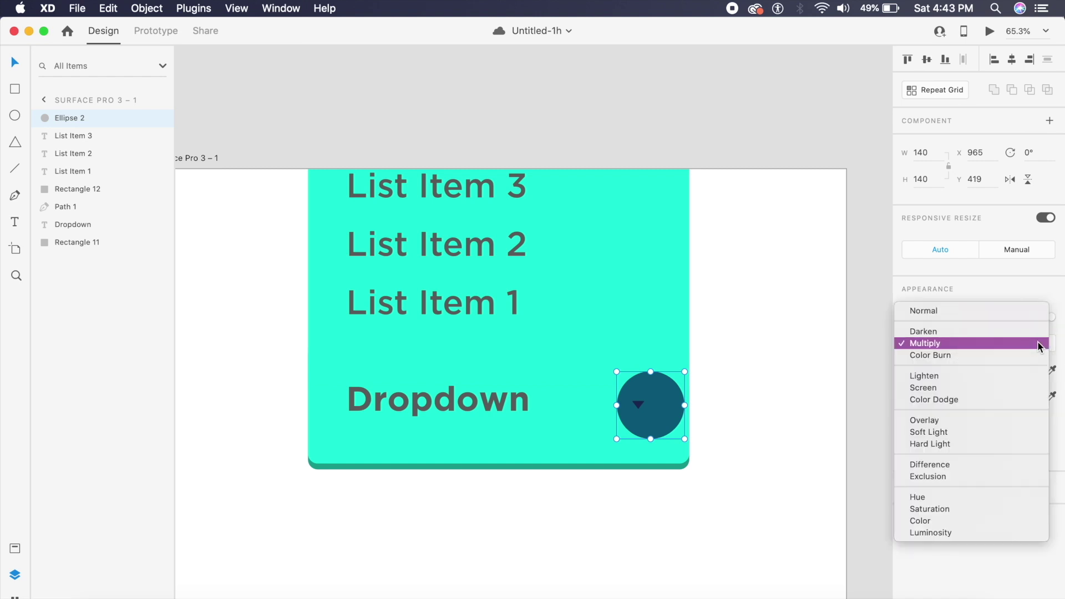
{"action": "left_click", "coordinate": [944, 521]}
{"action": "left_click_drag", "start_coordinate": [644, 428], "coordinate": [641, 395]}
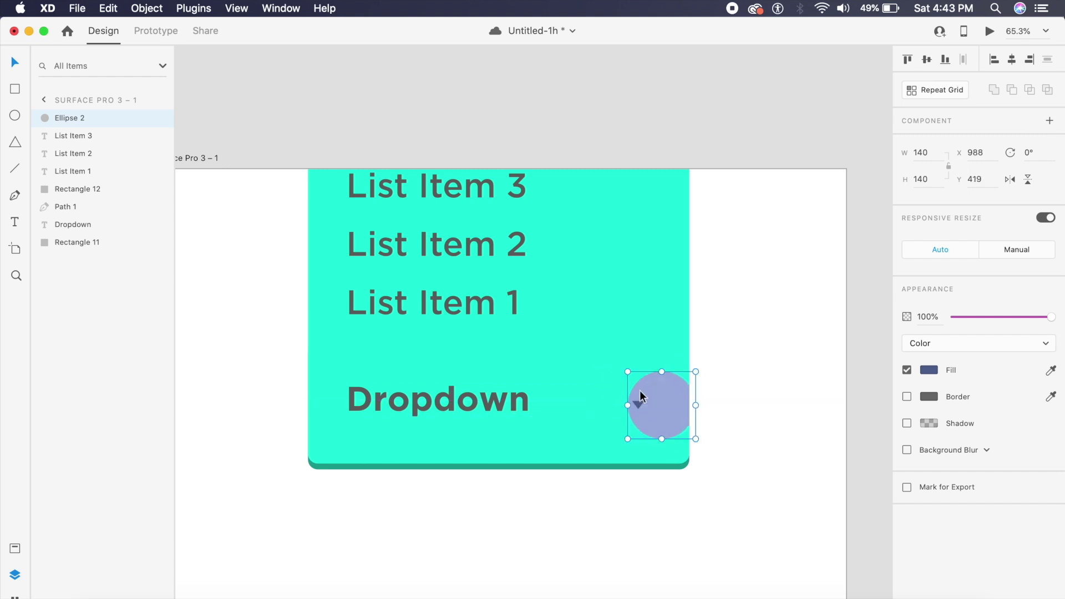
Step: Lower the circle's opacity to 0% and turn all of the button's elements into a single component
{"action": "left_click_drag", "start_coordinate": [979, 318], "coordinate": [927, 294]}
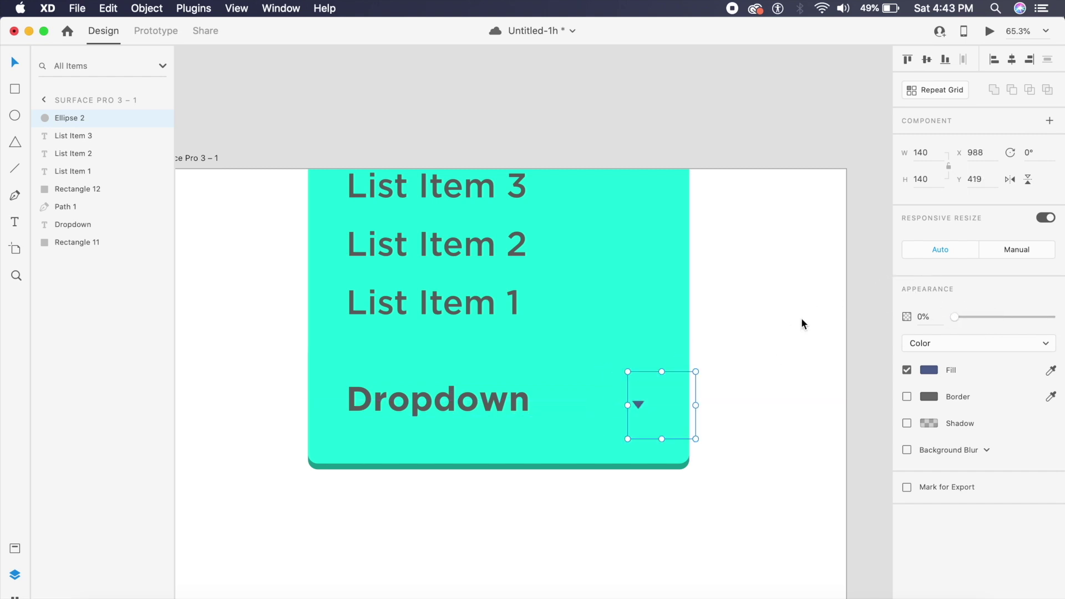
{"action": "left_click", "coordinate": [794, 460]}
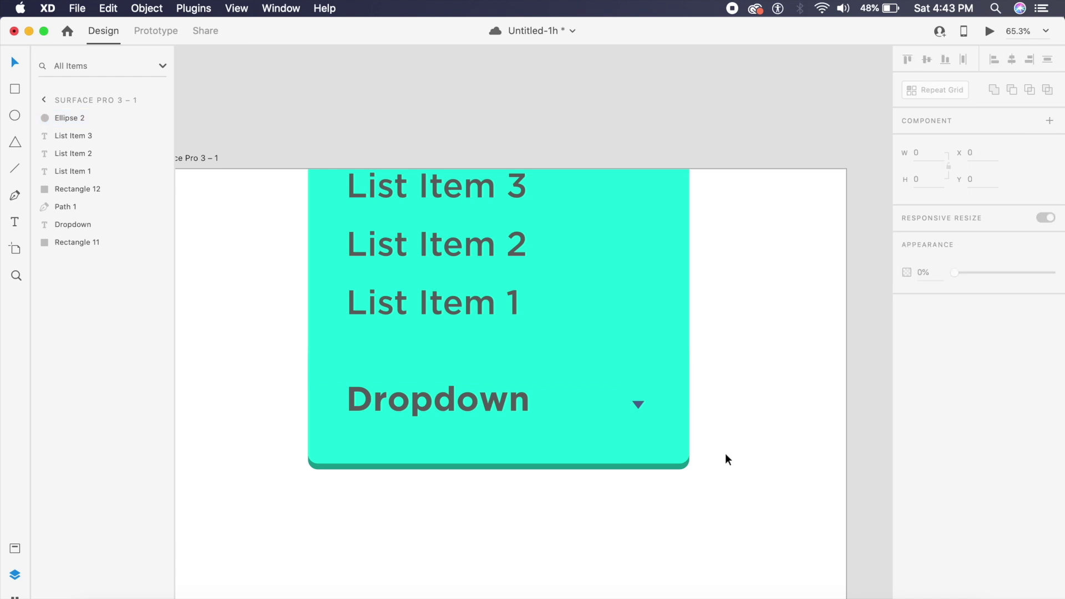
{"action": "scroll", "coordinate": [727, 460], "scroll_direction": "down", "scroll_amount": 5}
{"action": "left_click_drag", "start_coordinate": [742, 469], "coordinate": [402, 263]}
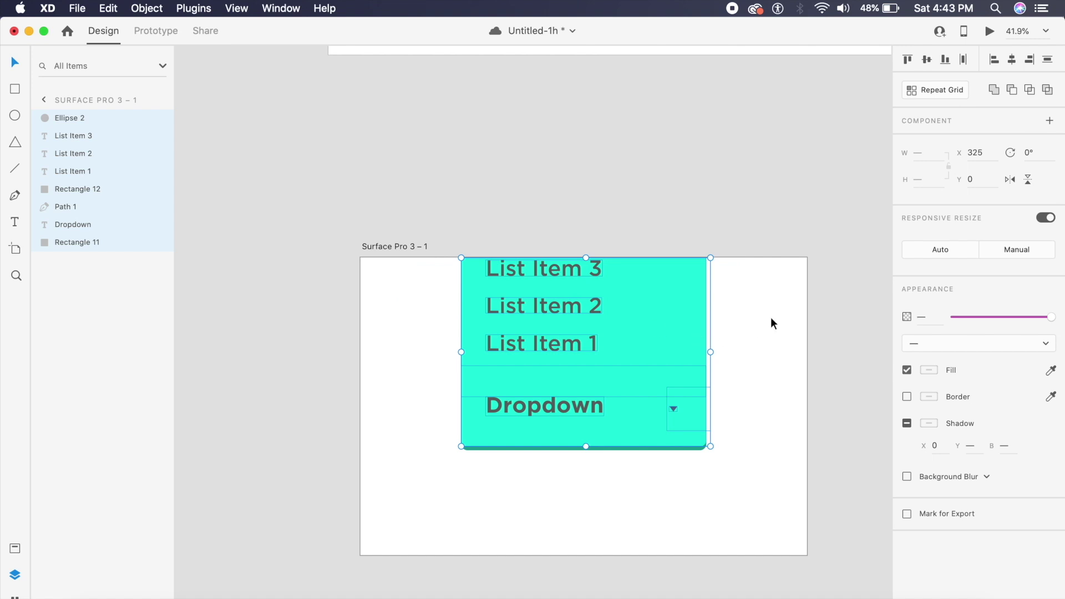
{"action": "key", "text": "super+k"}
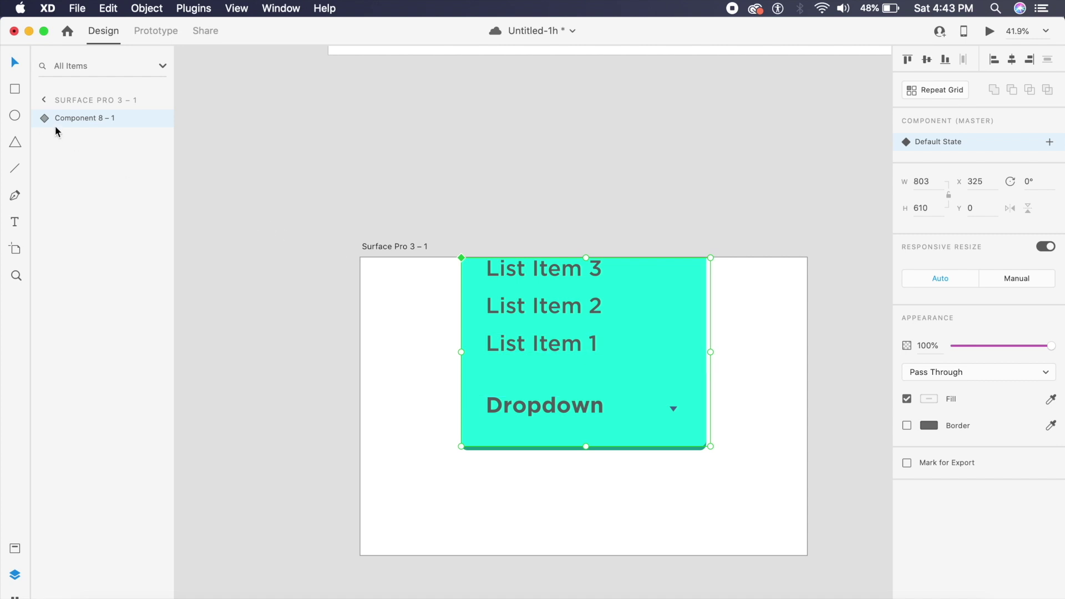
{"action": "double_click", "coordinate": [70, 118]}
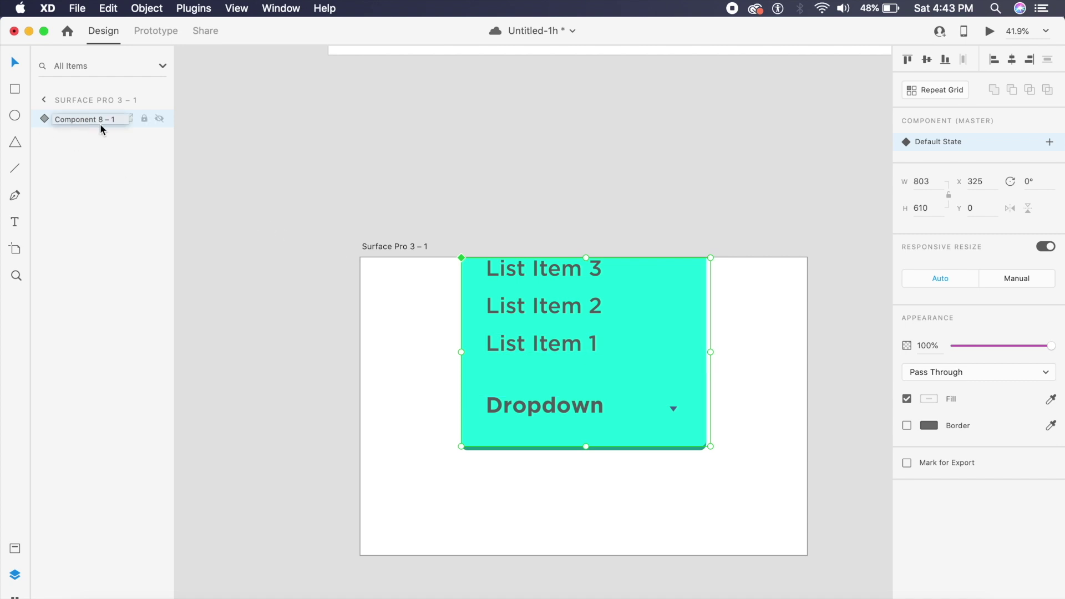
{"action": "key", "text": "Return"}
Step: Move the component to X 334, Y 19 and shorten its list panel rectangle from above to a height of 82 px
{"action": "left_click", "coordinate": [539, 353]}
{"action": "left_click_drag", "start_coordinate": [539, 353], "coordinate": [541, 356]}
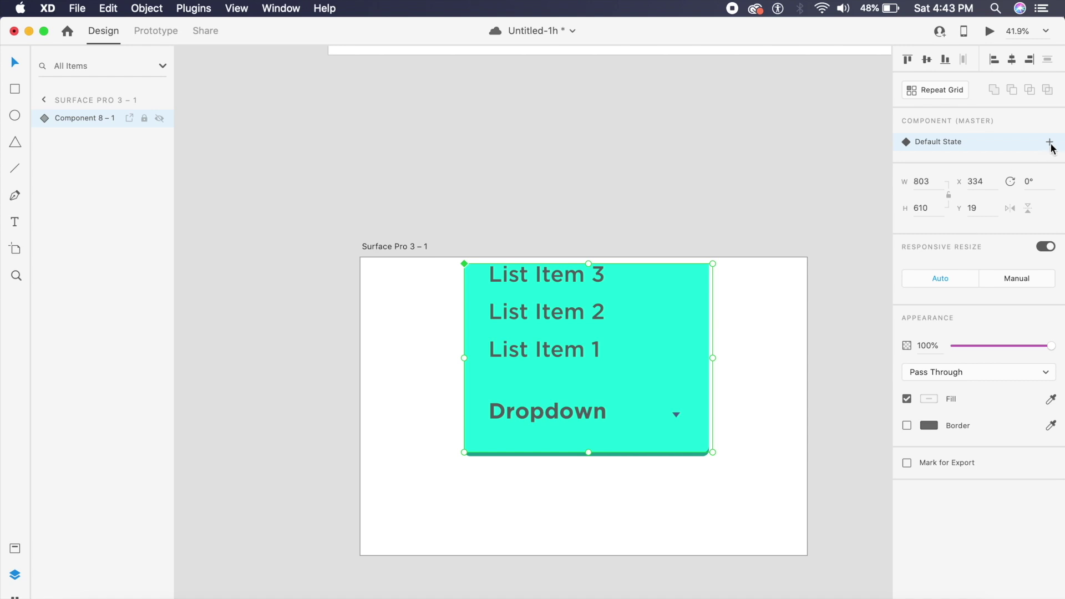
{"action": "double_click", "coordinate": [658, 337]}
{"action": "left_click_drag", "start_coordinate": [585, 264], "coordinate": [592, 377]}
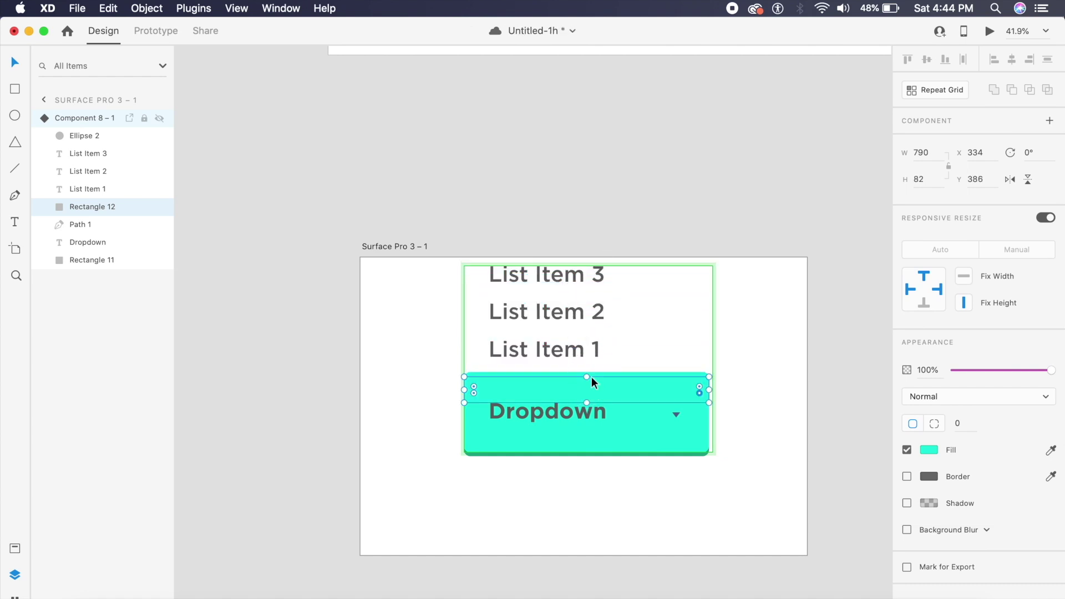
Step: Move the three list items down together over the button and send them behind all other component layers
{"action": "left_click", "coordinate": [578, 351]}
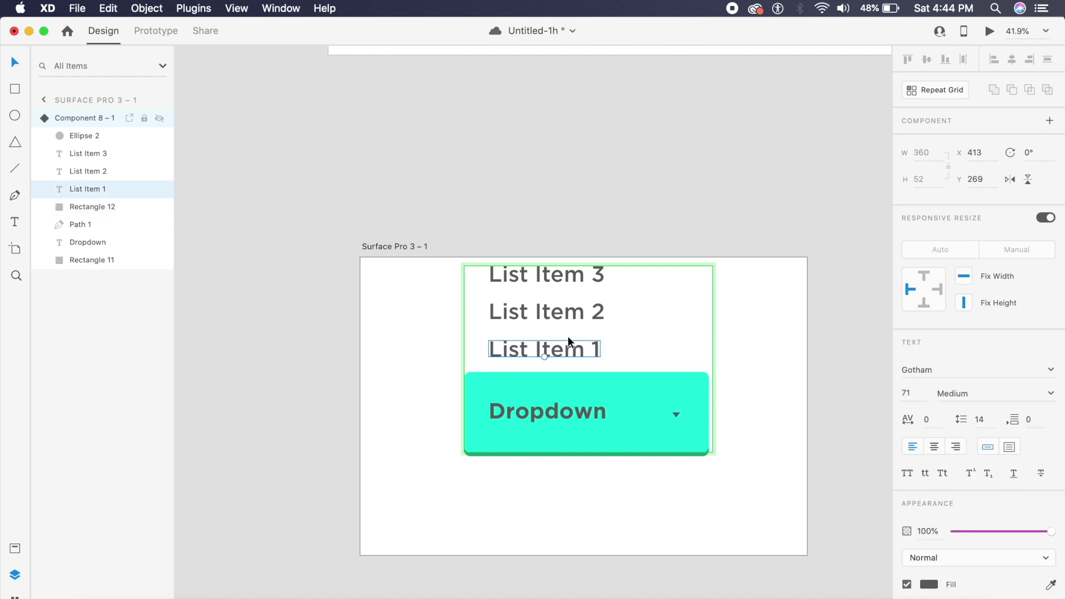
{"action": "left_click", "coordinate": [554, 318]}
{"action": "left_click", "coordinate": [530, 278], "text": "shift"}
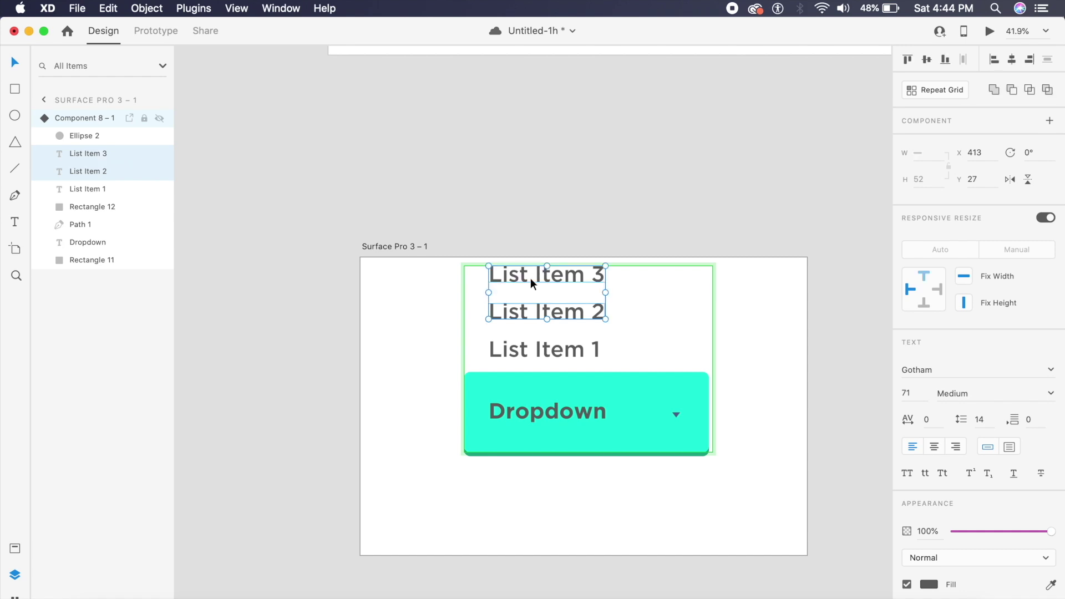
{"action": "left_click", "coordinate": [552, 348], "text": "shift"}
{"action": "left_click_drag", "start_coordinate": [550, 317], "coordinate": [553, 404]}
{"action": "key", "text": "super+bracketleft"}
{"action": "key", "text": "super+bracketleft"}
{"action": "key", "text": "super+bracketleft"}
{"action": "key", "text": "super+bracketleft"}
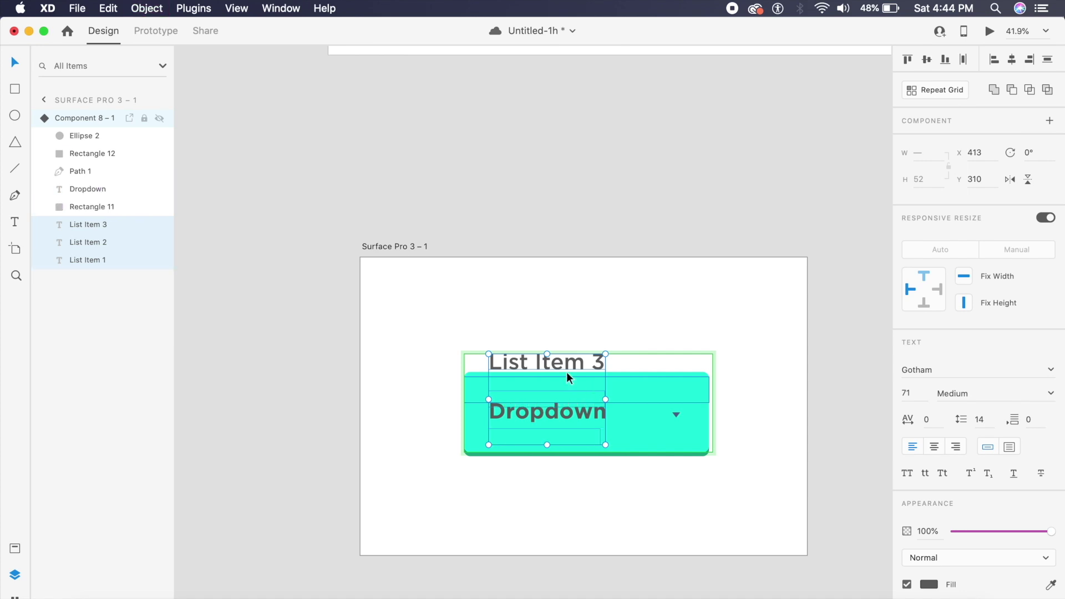
Step: Move List Item 3 down to Y 395 so that it sits completely behind the button
{"action": "left_click", "coordinate": [587, 351]}
{"action": "left_click", "coordinate": [569, 359]}
{"action": "left_click", "coordinate": [569, 360]}
{"action": "left_click_drag", "start_coordinate": [569, 360], "coordinate": [577, 385]}
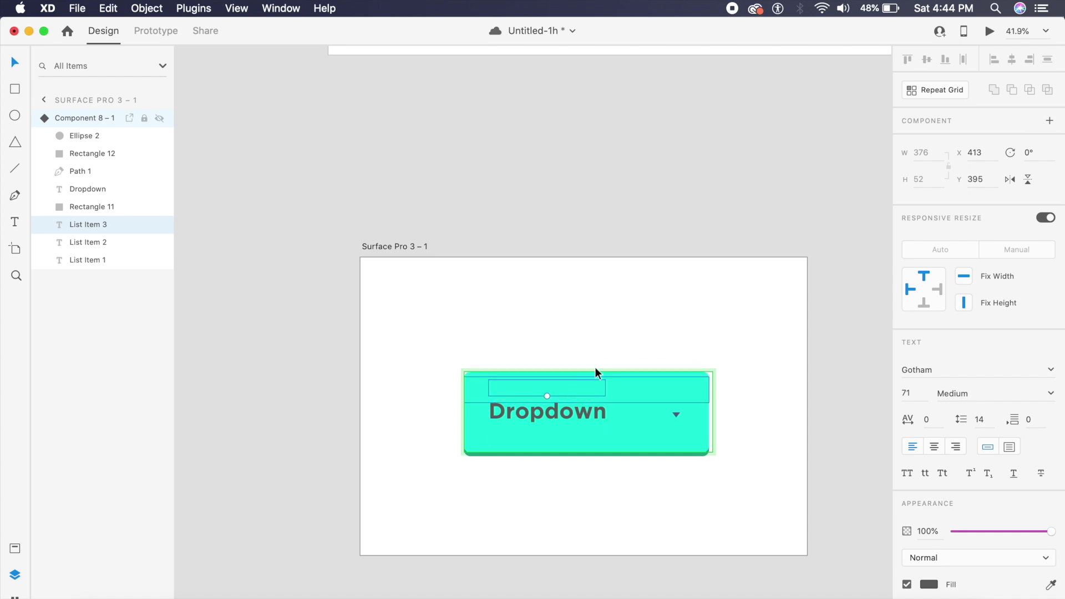
{"action": "left_click", "coordinate": [638, 334]}
Step: Add a Hover State to the dropdown component, keeping its default name
{"action": "left_click", "coordinate": [585, 368]}
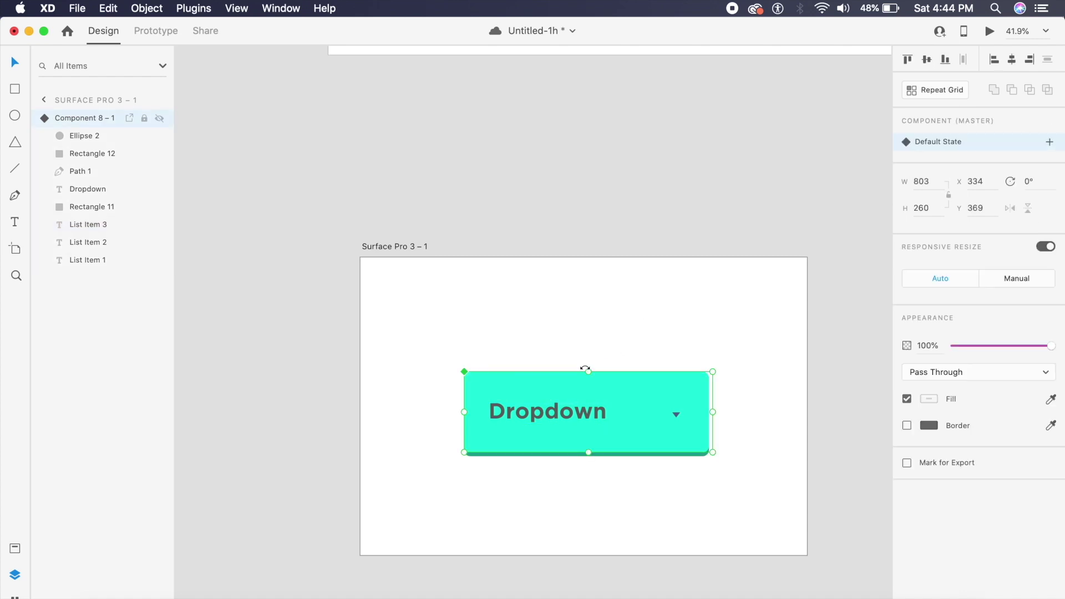
{"action": "left_click", "coordinate": [1050, 143]}
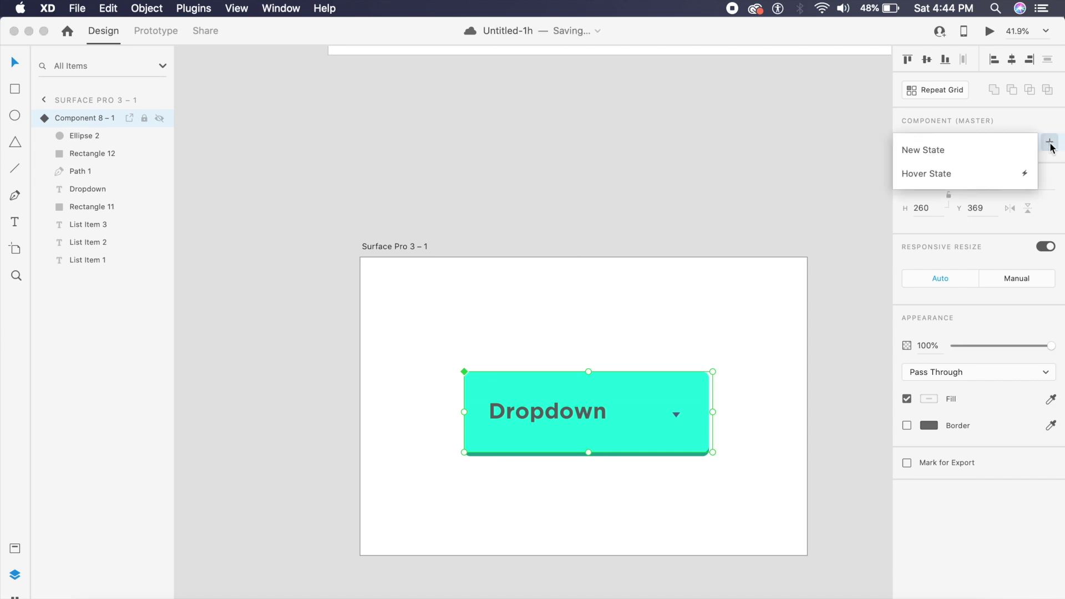
{"action": "left_click", "coordinate": [971, 177]}
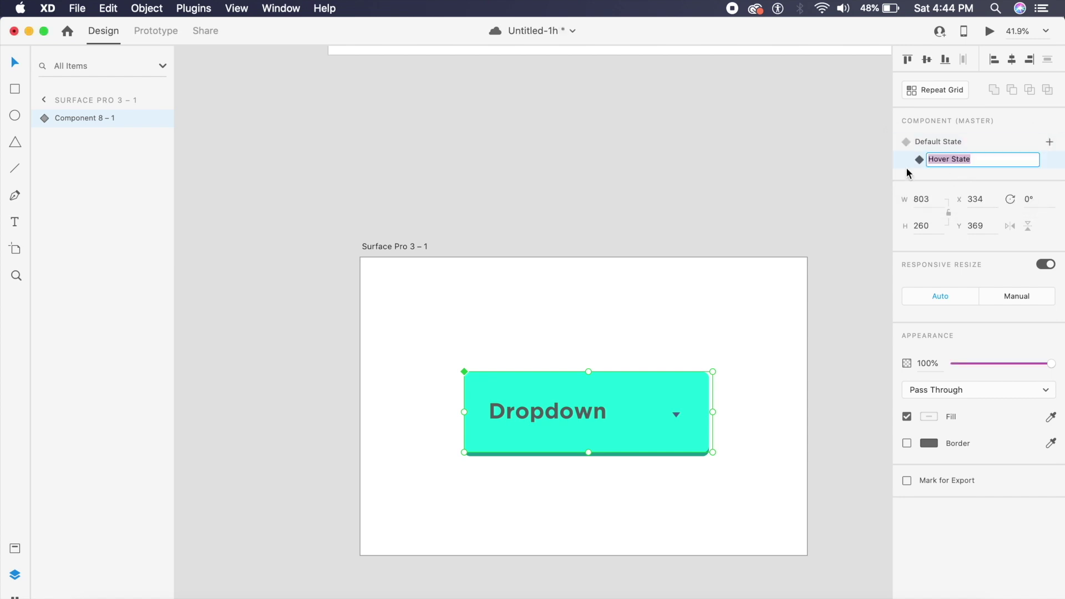
{"action": "key", "text": "Return"}
Step: Rotate the dropdown arrow by -180° in the hover state so it points upward
{"action": "left_click", "coordinate": [646, 407]}
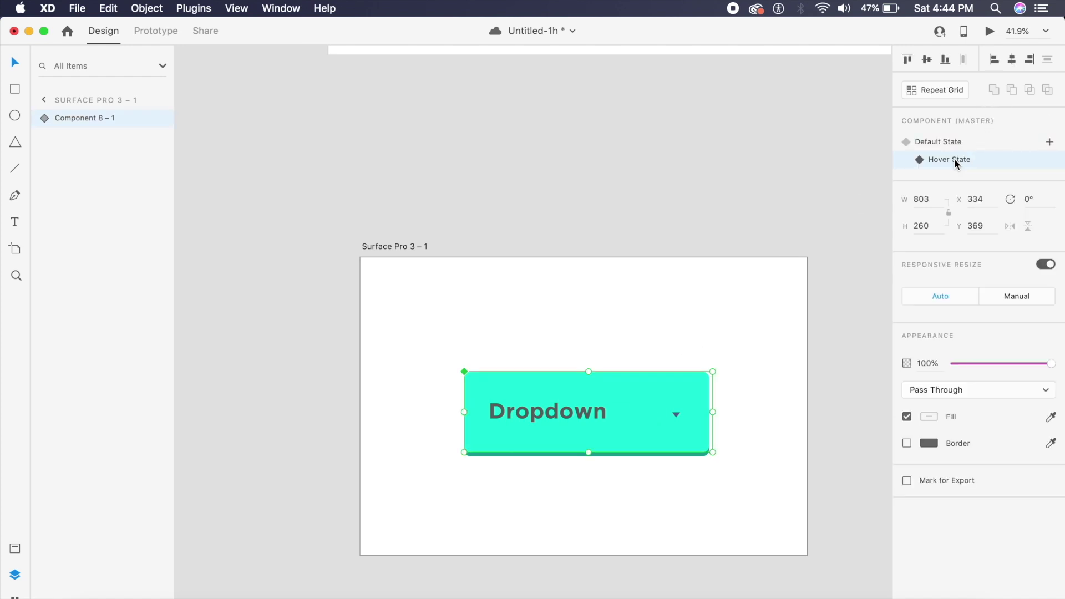
{"action": "scroll", "coordinate": [656, 458], "scroll_direction": "up", "scroll_amount": 5}
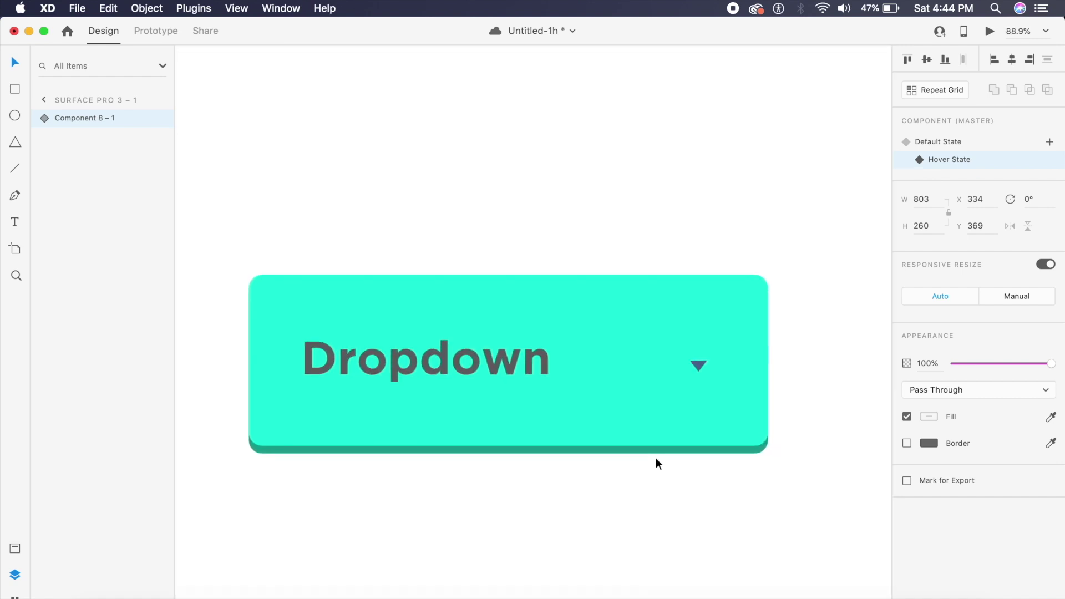
{"action": "double_click", "coordinate": [702, 371]}
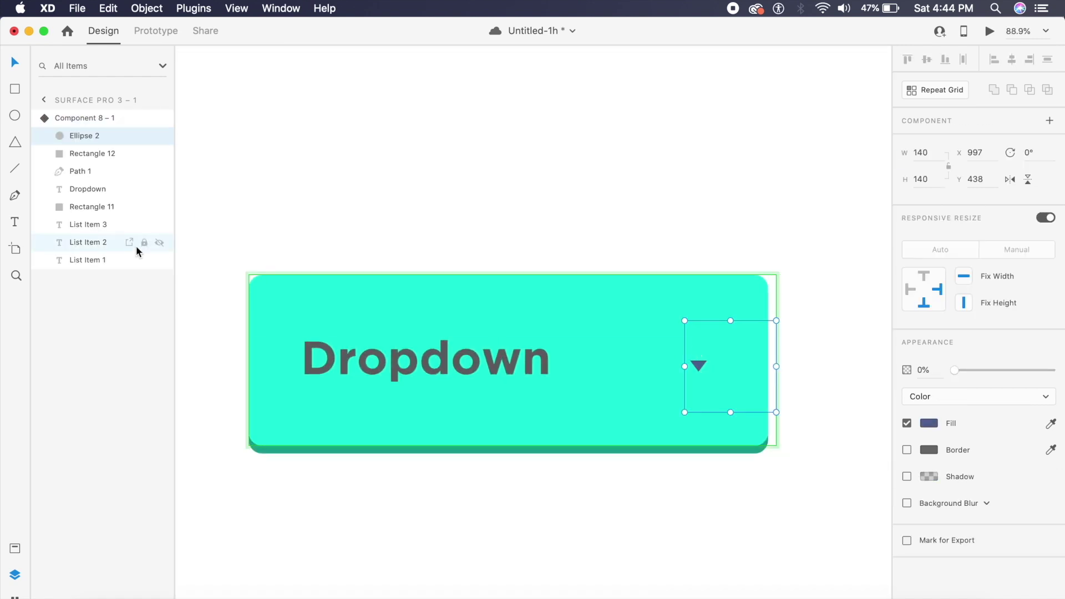
{"action": "left_click", "coordinate": [86, 172]}
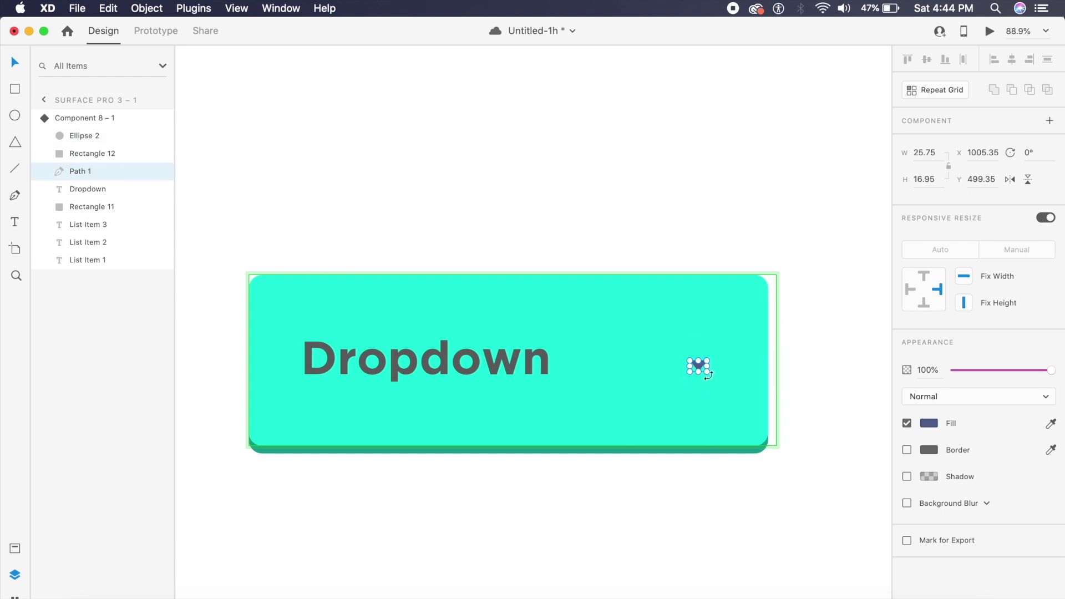
{"action": "left_click_drag", "start_coordinate": [709, 376], "coordinate": [670, 344]}
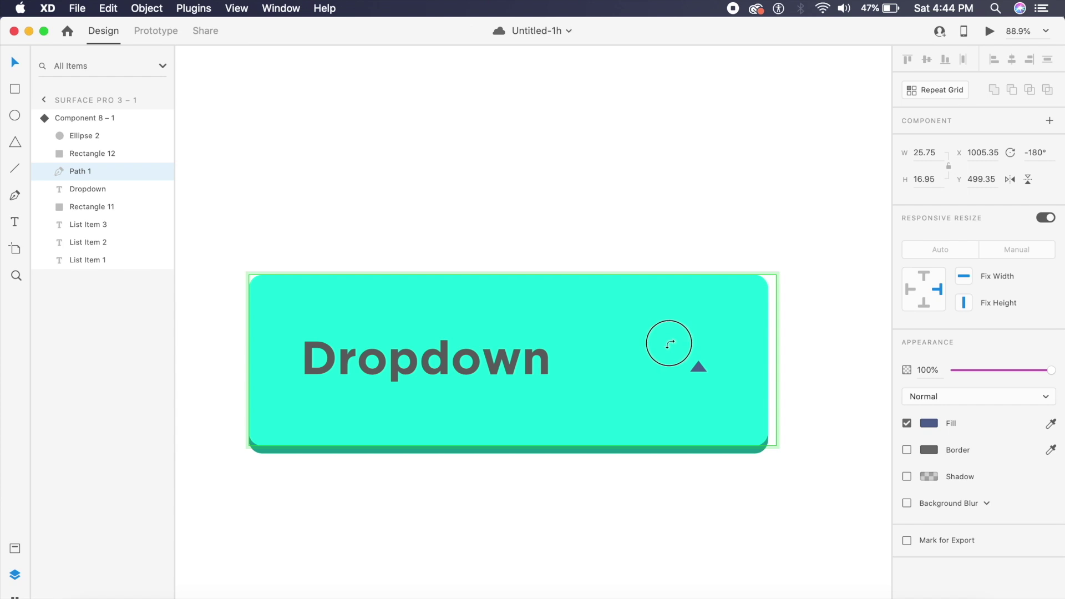
{"action": "left_click", "coordinate": [785, 328]}
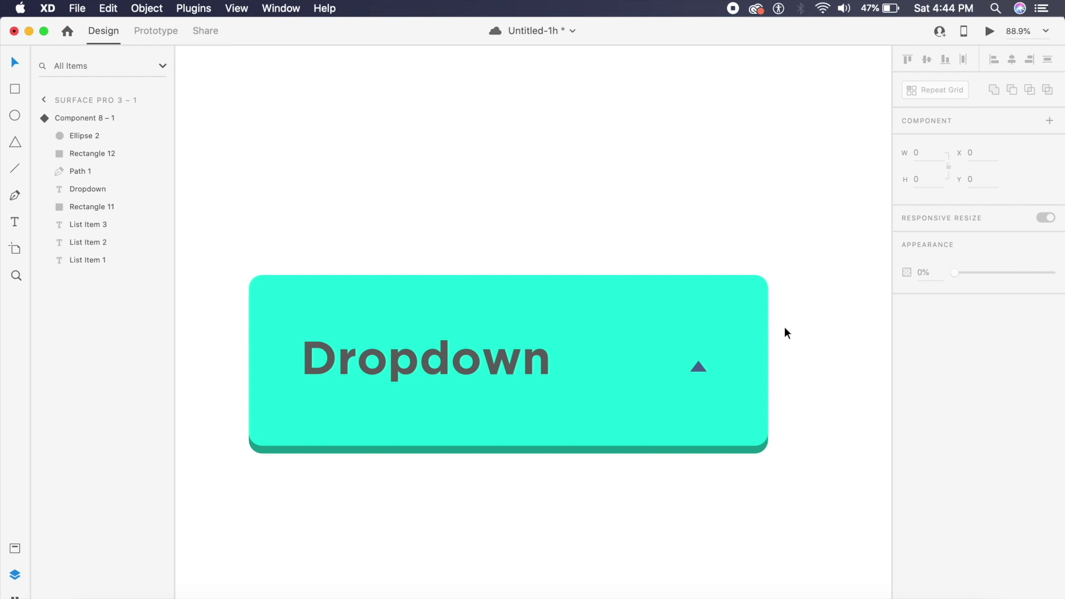
Step: Shift the button's base rectangle, Dropdown label and arrow down together by 80 px in the hover state
{"action": "scroll", "coordinate": [784, 333], "scroll_direction": "down", "scroll_amount": 5}
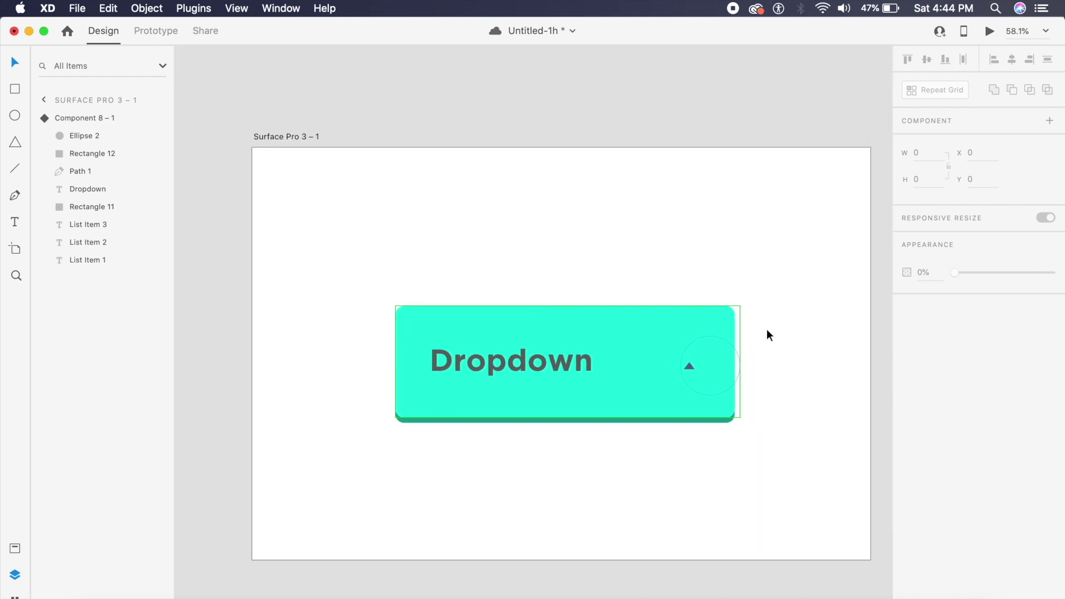
{"action": "left_click", "coordinate": [547, 348]}
{"action": "double_click", "coordinate": [577, 348]}
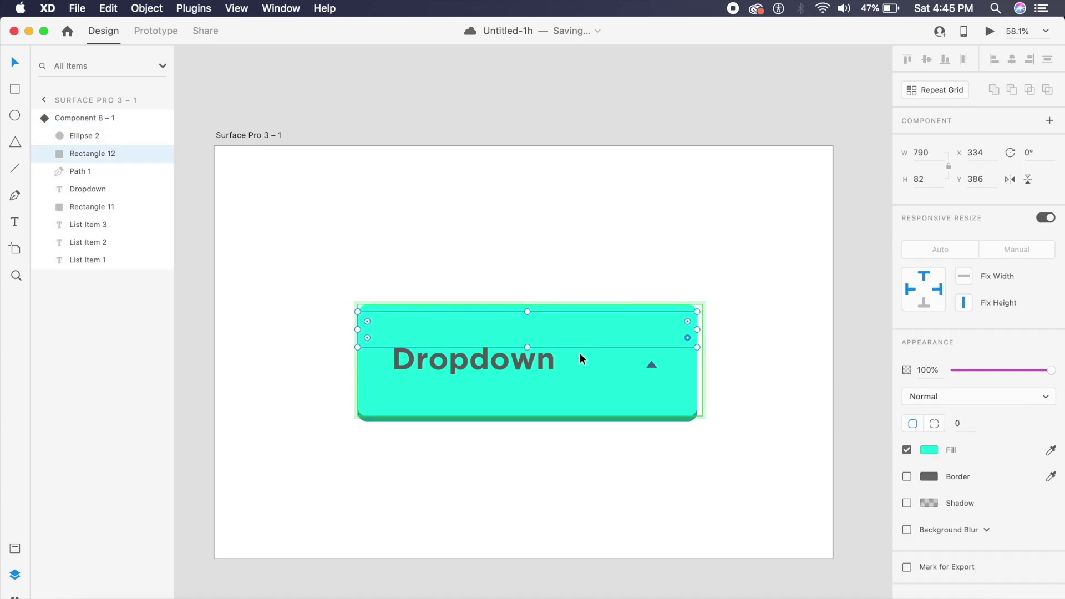
{"action": "left_click", "coordinate": [588, 388]}
{"action": "left_click", "coordinate": [512, 365], "text": "shift"}
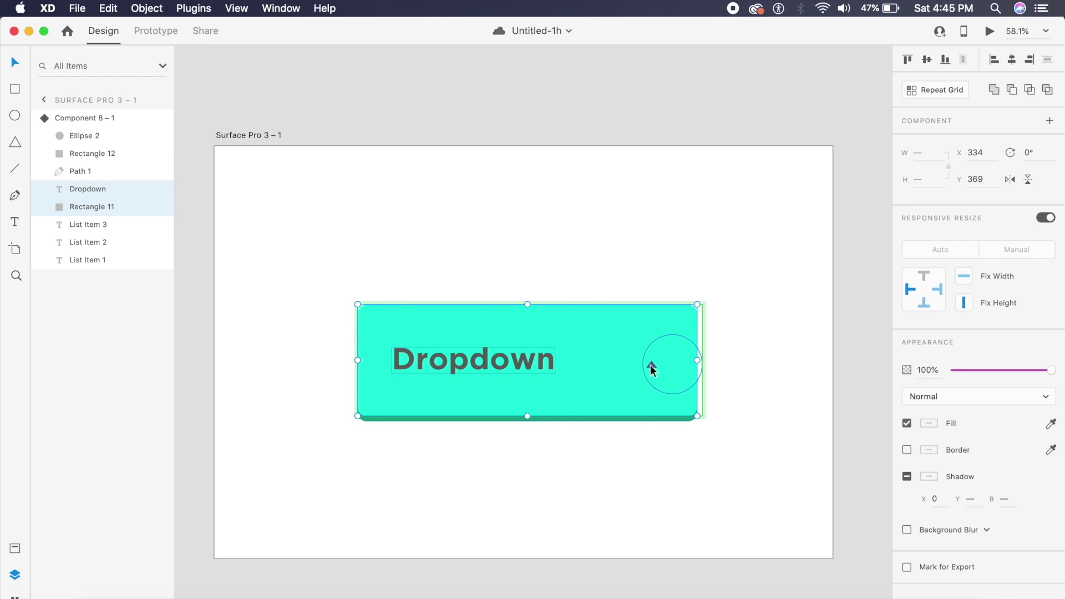
{"action": "left_click", "coordinate": [84, 171], "text": "shift"}
{"action": "key", "text": "shift+Down"}
{"action": "key", "text": "shift+Down"}
{"action": "key", "text": "shift+Down"}
{"action": "key", "text": "shift+Down"}
{"action": "key", "text": "shift+Down"}
{"action": "key", "text": "shift+Down"}
{"action": "key", "text": "shift+Down"}
{"action": "key", "text": "shift+Down"}
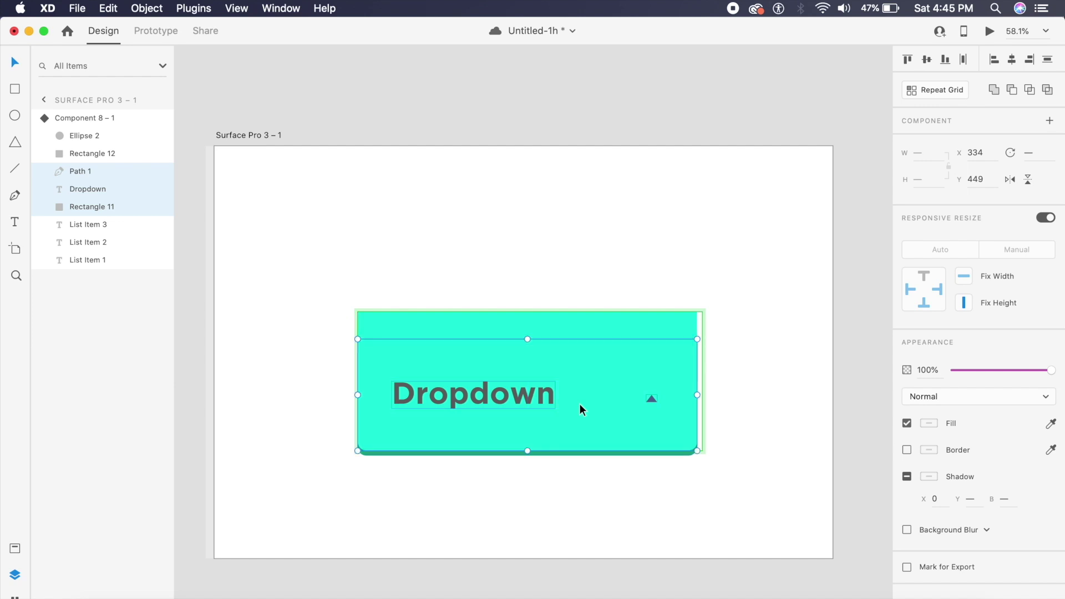
Step: Stretch the list panel rectangle upward well above the button to form the expanded panel
{"action": "left_click", "coordinate": [654, 495]}
{"action": "left_click", "coordinate": [580, 348]}
{"action": "double_click", "coordinate": [580, 348]}
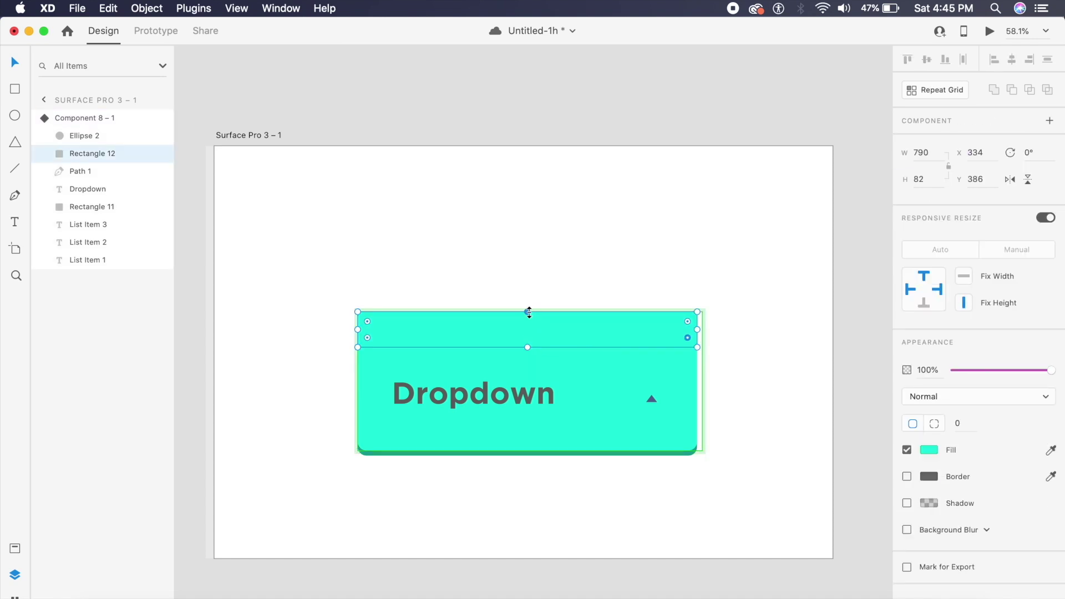
{"action": "left_click_drag", "start_coordinate": [529, 312], "coordinate": [526, 218]}
{"action": "left_click", "coordinate": [760, 363]}
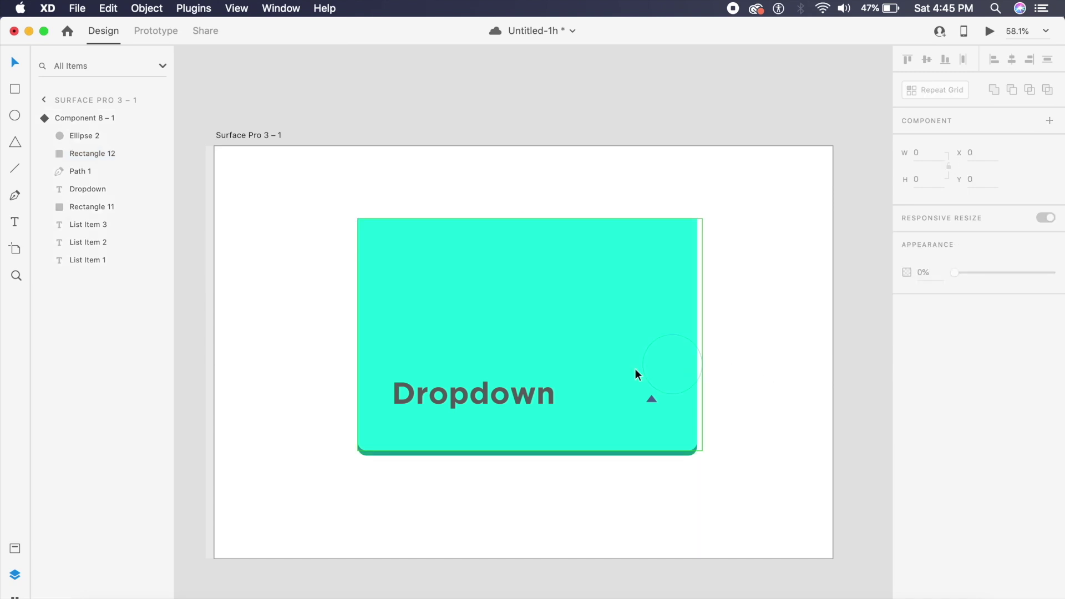
Step: Enlarge the transparent circle to about 309 by 309 px and raise its opacity to 100%
{"action": "double_click", "coordinate": [471, 362]}
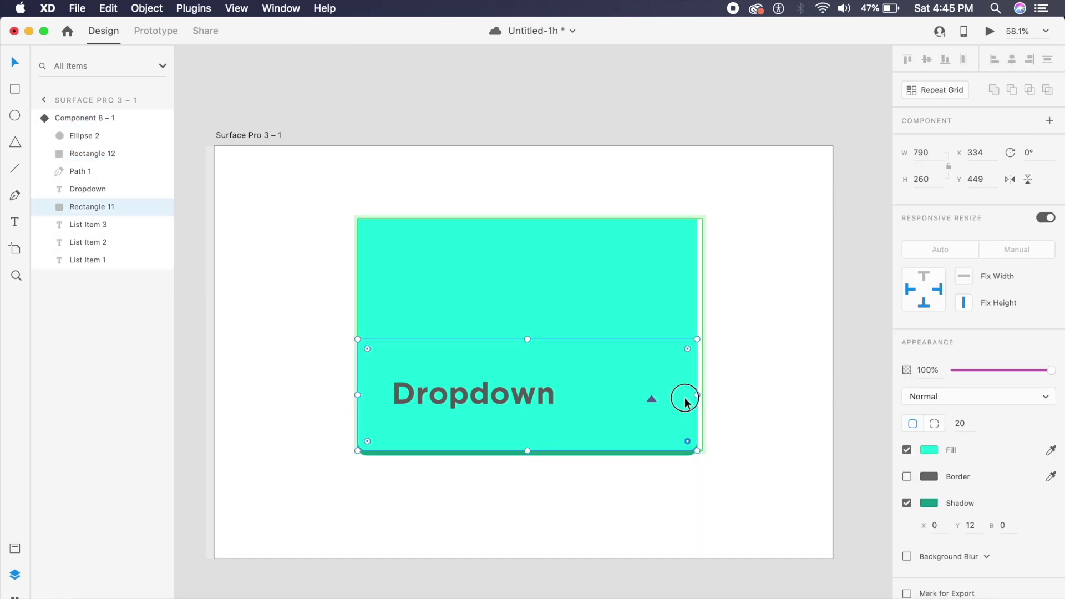
{"action": "left_click", "coordinate": [83, 137]}
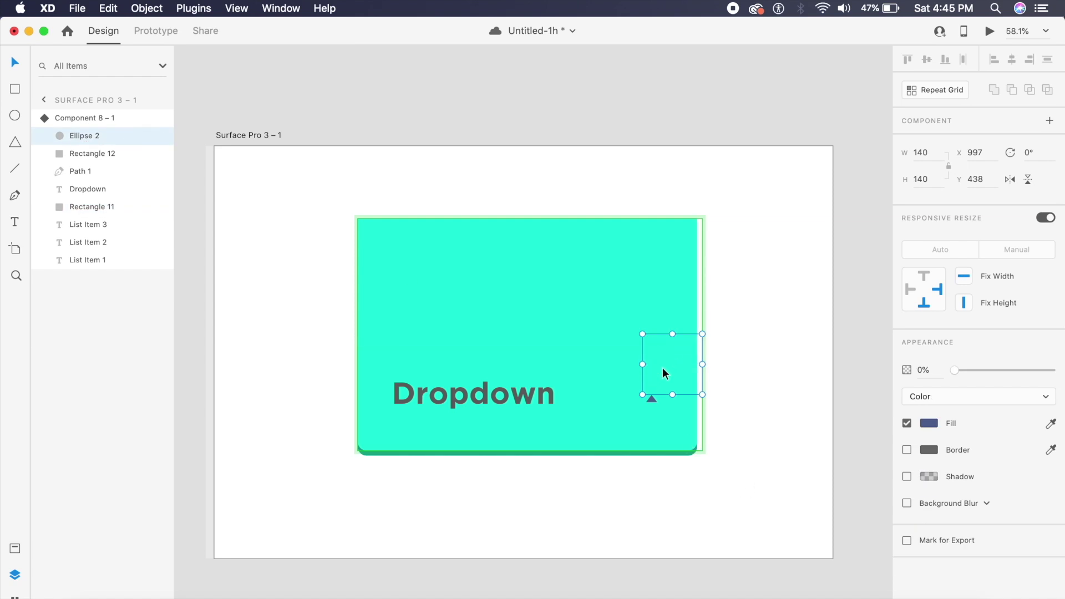
{"action": "left_click_drag", "start_coordinate": [643, 334], "coordinate": [516, 262]}
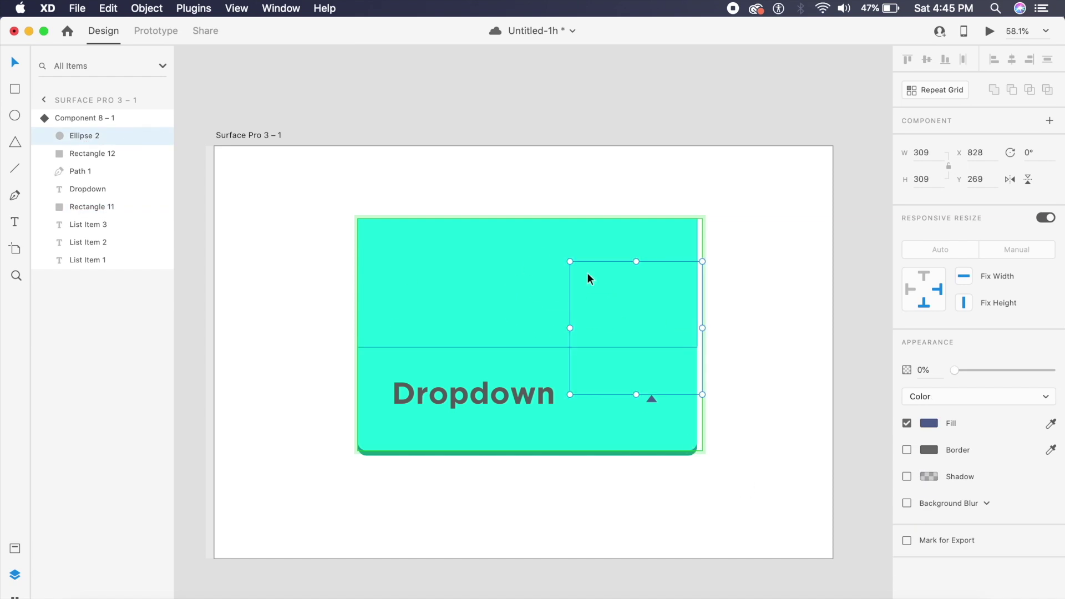
{"action": "left_click_drag", "start_coordinate": [958, 374], "coordinate": [1057, 370]}
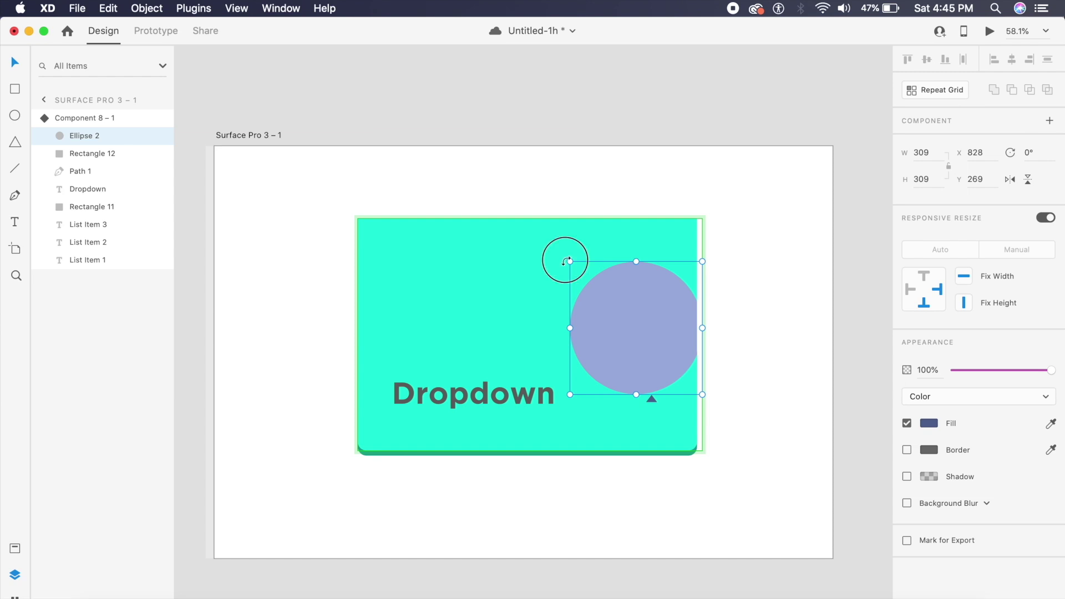
Step: Scale the circle up further from its corners until it covers the whole expanded dropdown
{"action": "left_click_drag", "start_coordinate": [570, 261], "coordinate": [432, 199]}
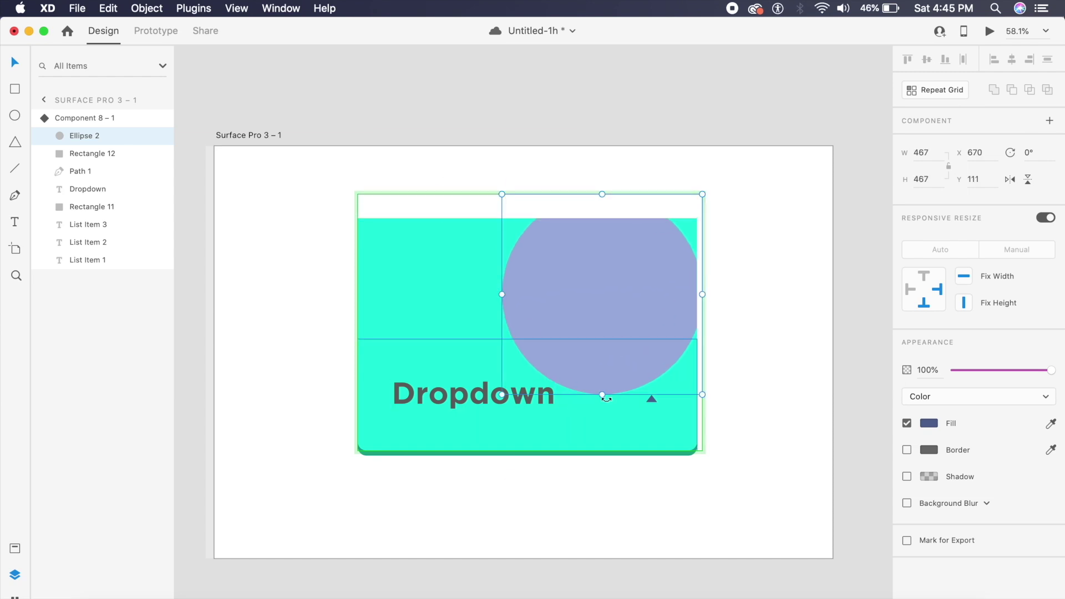
{"action": "left_click_drag", "start_coordinate": [501, 395], "coordinate": [173, 530]}
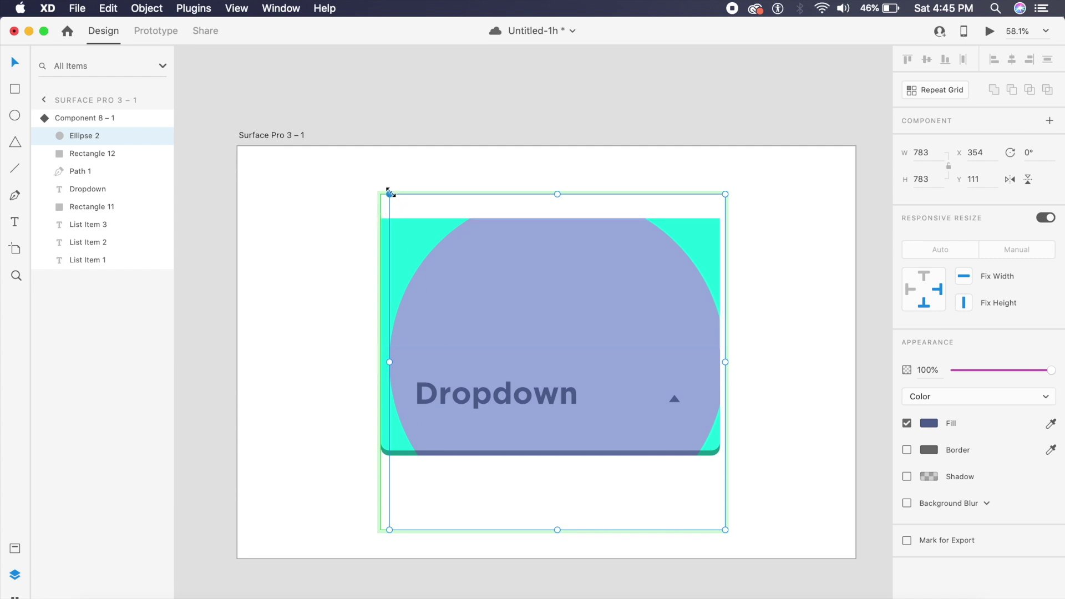
{"action": "left_click_drag", "start_coordinate": [390, 193], "coordinate": [312, 117]}
Step: Move the three list item texts up together to Y 190, inside the upper part of the expanded panel
{"action": "double_click", "coordinate": [474, 315]}
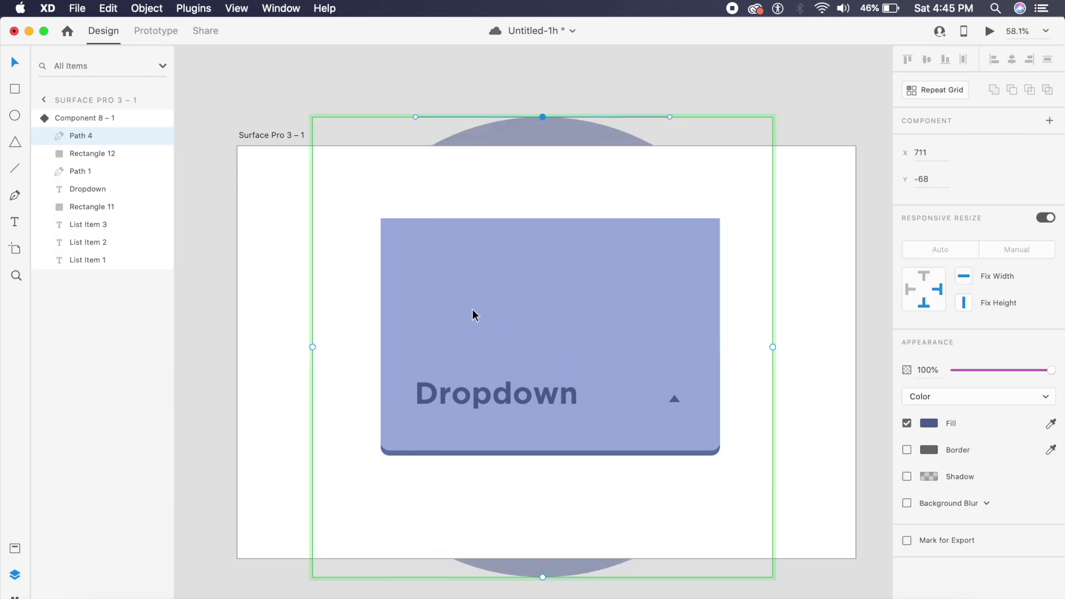
{"action": "left_click", "coordinate": [95, 242]}
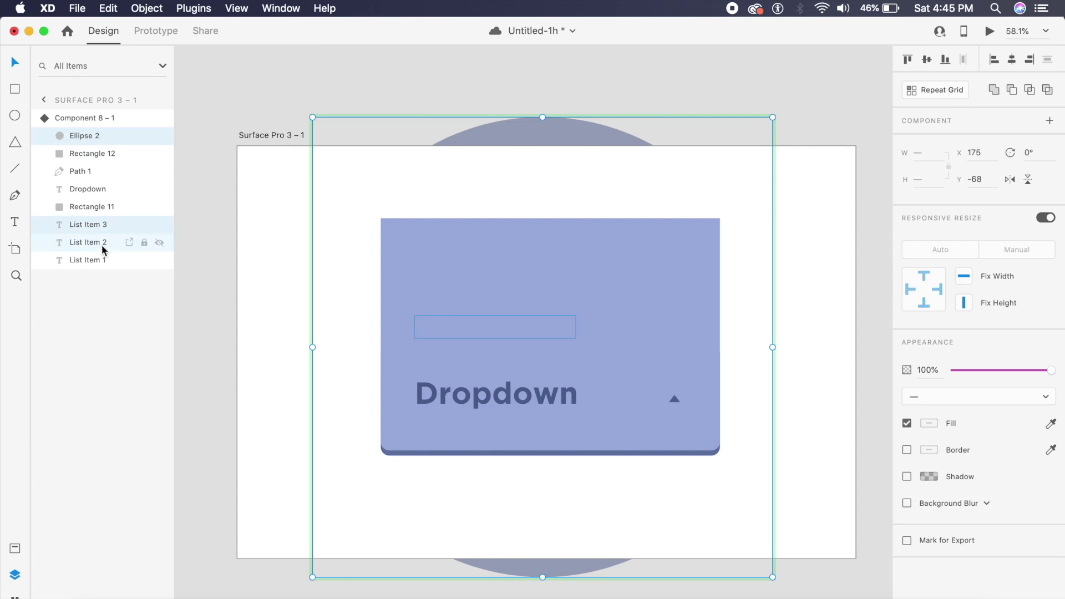
{"action": "left_click", "coordinate": [100, 261], "text": "shift"}
{"action": "left_click", "coordinate": [80, 224], "text": "shift"}
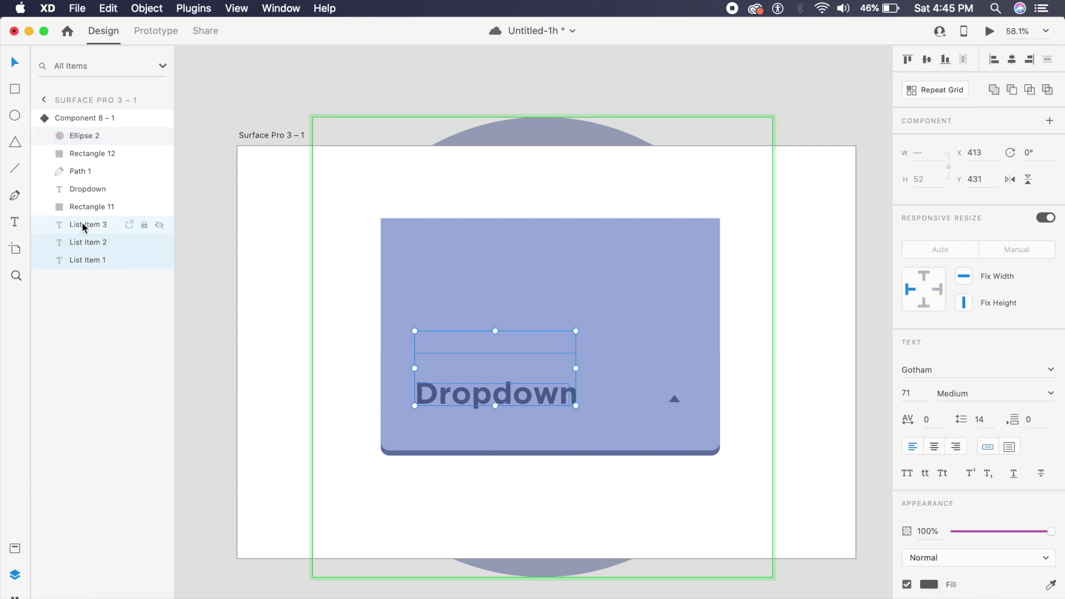
{"action": "key", "text": "shift+Up"}
{"action": "key", "text": "shift+Up"}
{"action": "key", "text": "shift+Up"}
{"action": "key", "text": "shift+Up"}
{"action": "key", "text": "shift+Up"}
{"action": "key", "text": "shift+Up"}
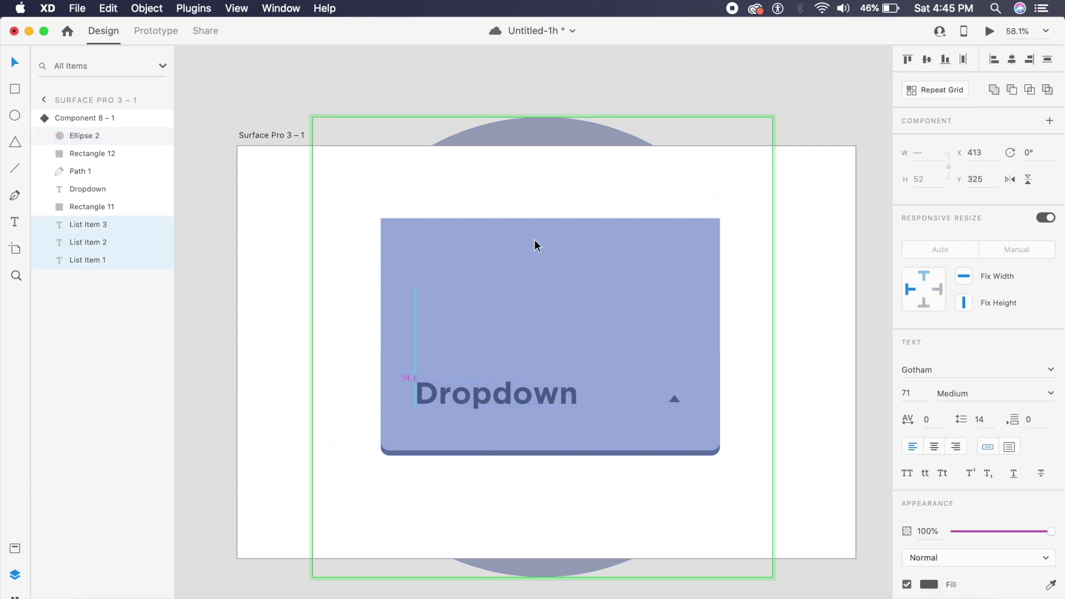
{"action": "key", "text": "shift+Up"}
{"action": "key", "text": "shift+Up"}
{"action": "key", "text": "shift+Up"}
{"action": "key", "text": "shift+Up"}
{"action": "key", "text": "shift+Up"}
{"action": "key", "text": "shift+Up"}
{"action": "key", "text": "shift+Up"}
{"action": "key", "text": "shift+Up"}
{"action": "key", "text": "Down"}
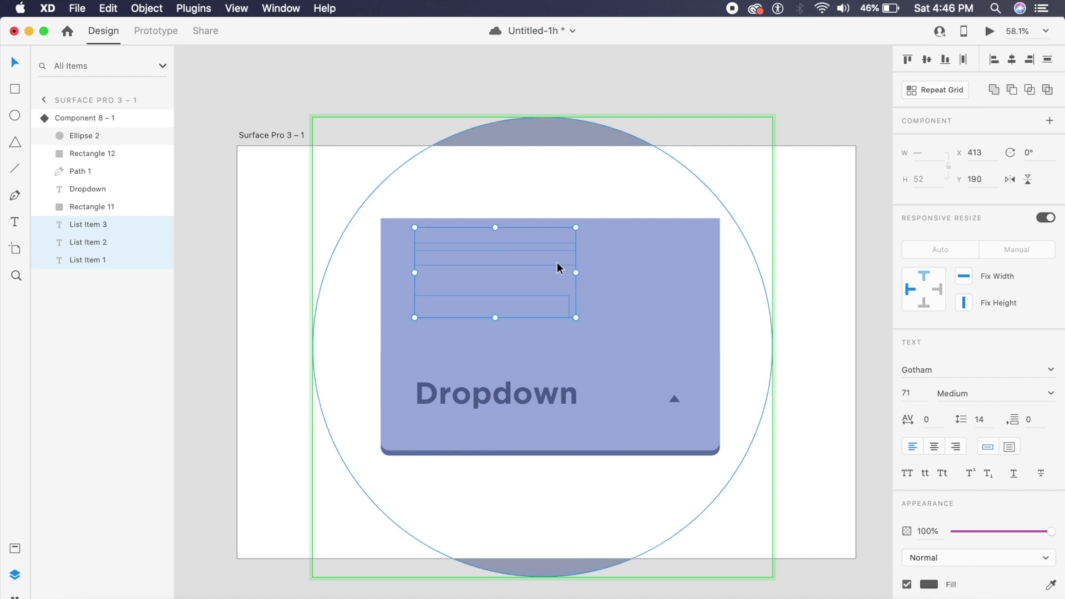
Step: Bring the three list items to the front and space them evenly above the Dropdown label in the hover state
{"action": "key", "text": "super+shift+bracketright"}
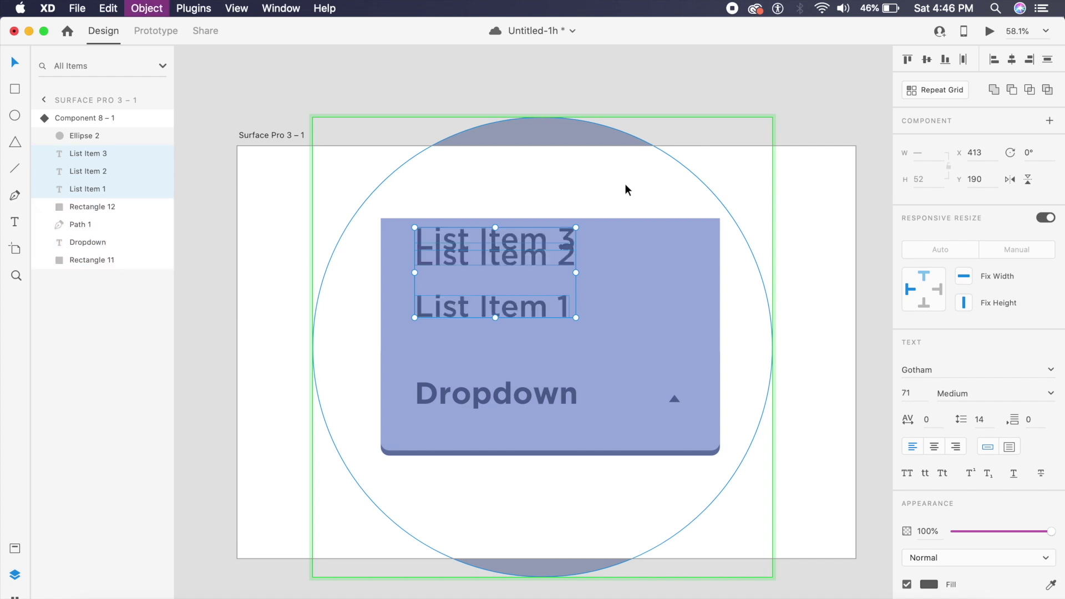
{"action": "left_click_drag", "start_coordinate": [485, 265], "coordinate": [488, 340]}
{"action": "left_click", "coordinate": [494, 199]}
{"action": "left_click_drag", "start_coordinate": [495, 290], "coordinate": [509, 303]}
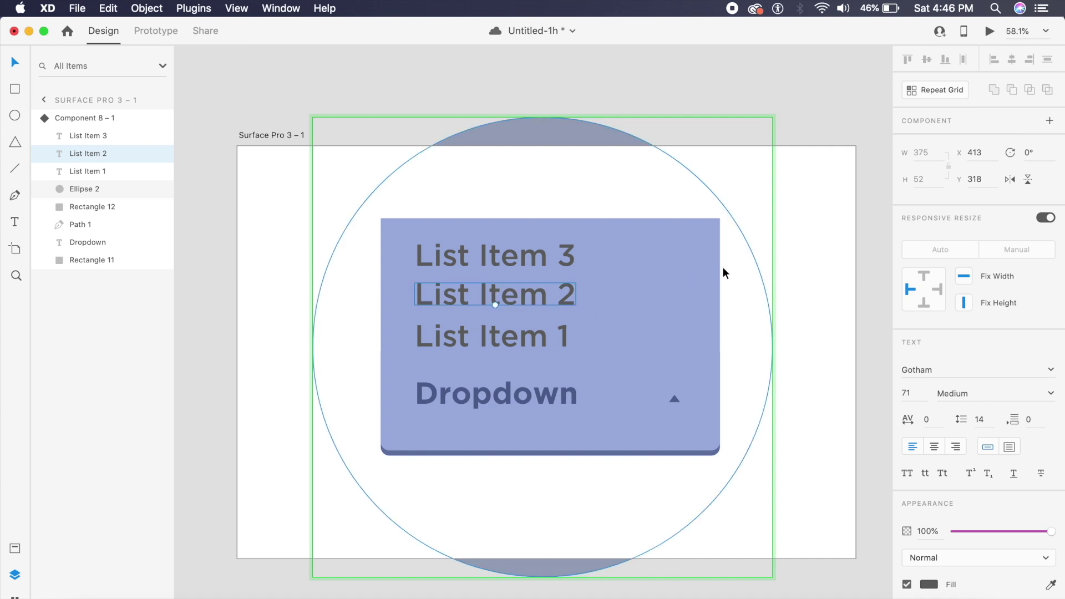
{"action": "left_click", "coordinate": [783, 259]}
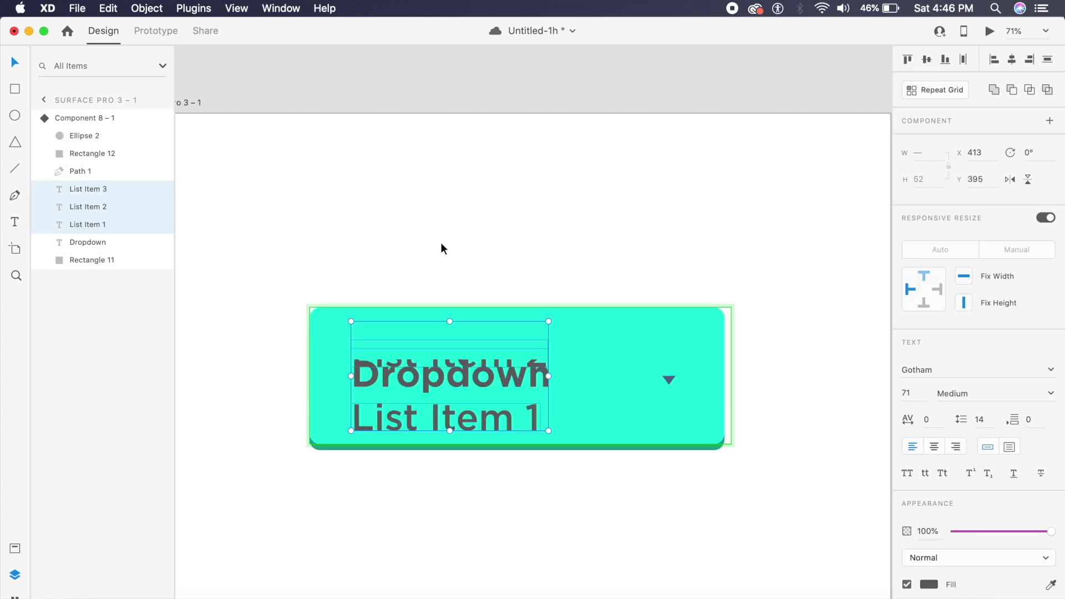
Step: In the default state, bring the three list items above all other layers and set their opacity to 0%
{"action": "key", "text": "super+bracketright"}
{"action": "key", "text": "super+bracketright"}
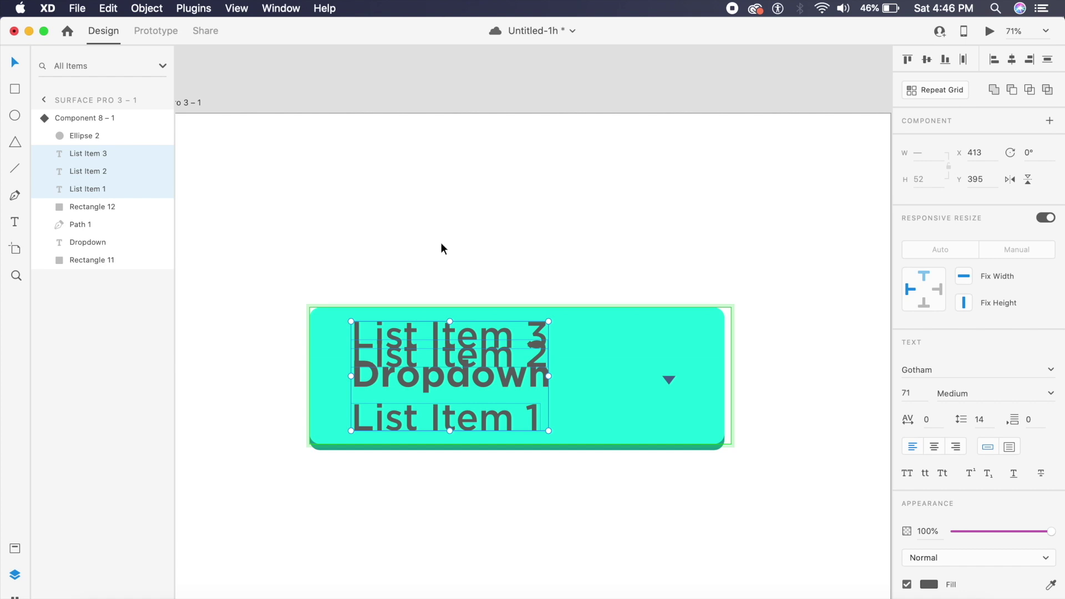
{"action": "key", "text": "super+bracketright"}
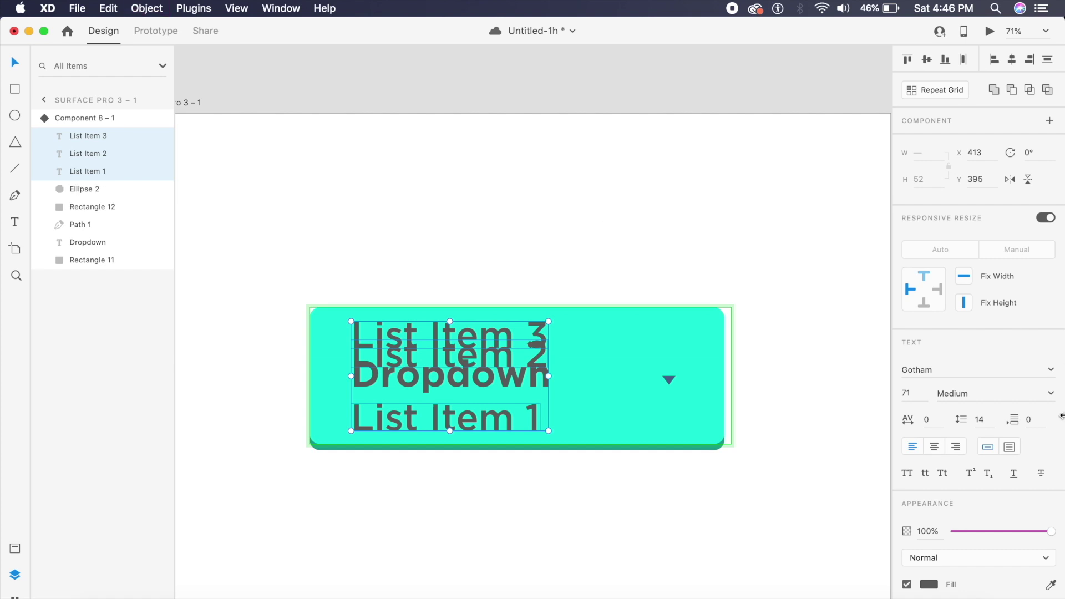
{"action": "left_click", "coordinate": [950, 534]}
{"action": "left_click", "coordinate": [779, 364]}
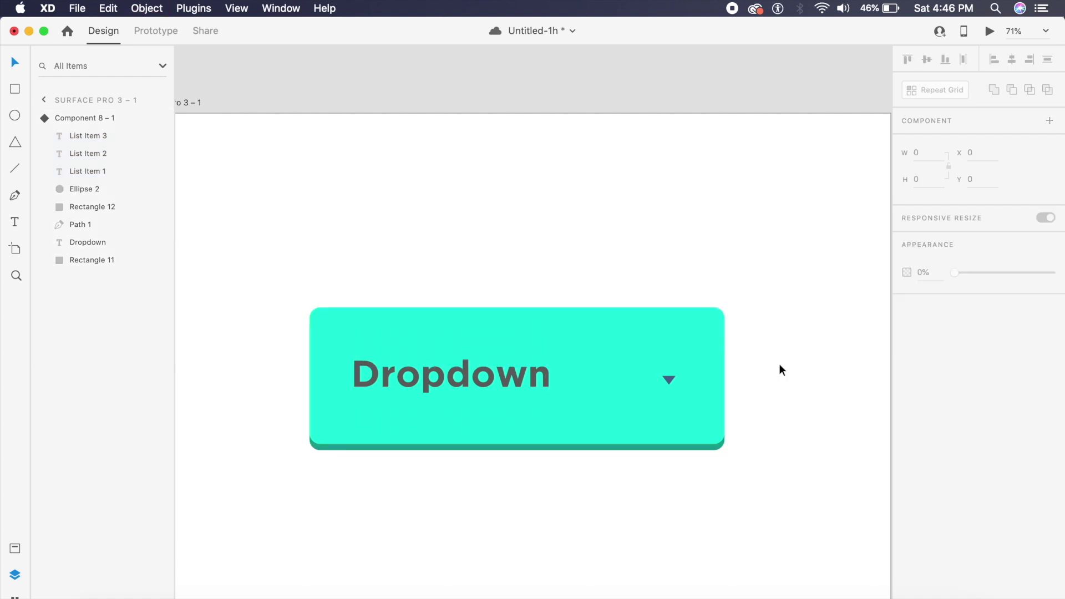
Step: In the component's hover state, raise List Item 1, 2 and 3 to full opacity
{"action": "left_click", "coordinate": [589, 397]}
{"action": "left_click", "coordinate": [956, 161]}
{"action": "left_click", "coordinate": [78, 115]}
{"action": "left_click", "coordinate": [38, 123]}
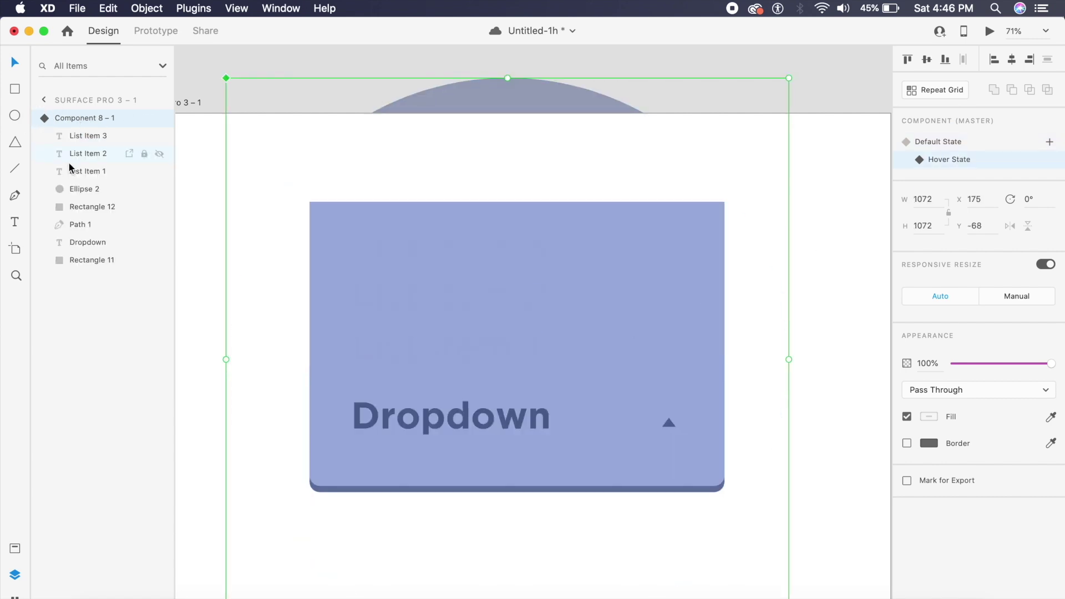
{"action": "left_click", "coordinate": [82, 168]}
{"action": "left_click", "coordinate": [76, 136], "text": "shift"}
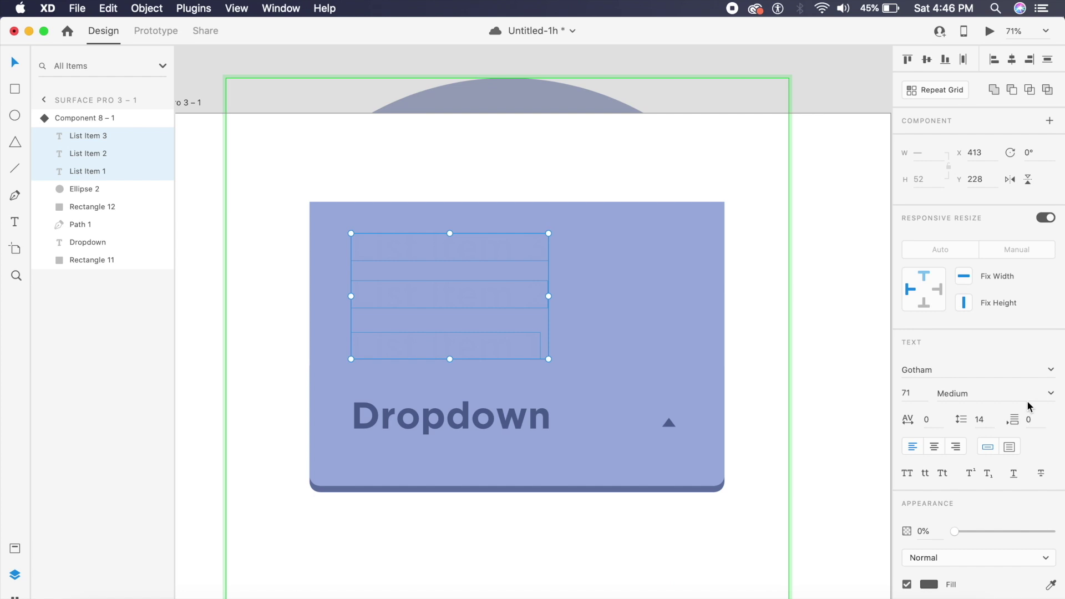
{"action": "left_click_drag", "start_coordinate": [998, 533], "coordinate": [1055, 532]}
{"action": "left_click", "coordinate": [792, 463]}
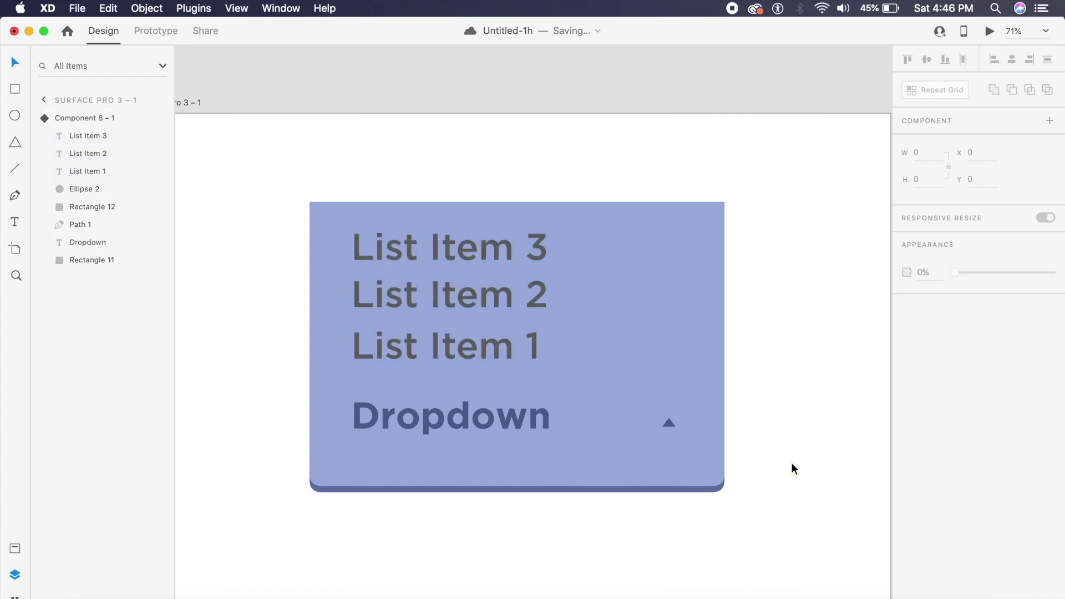
Step: Set the duration of the default state's hover Auto-Animate interaction to 0.5 s, keeping the Ease Out easing
{"action": "left_click", "coordinate": [582, 418]}
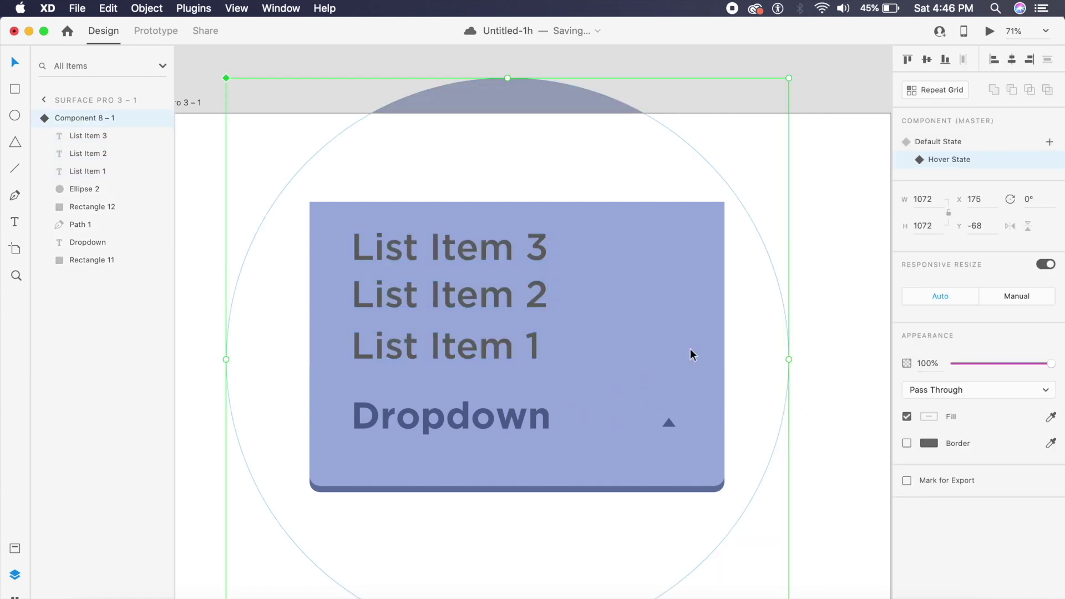
{"action": "left_click", "coordinate": [958, 143]}
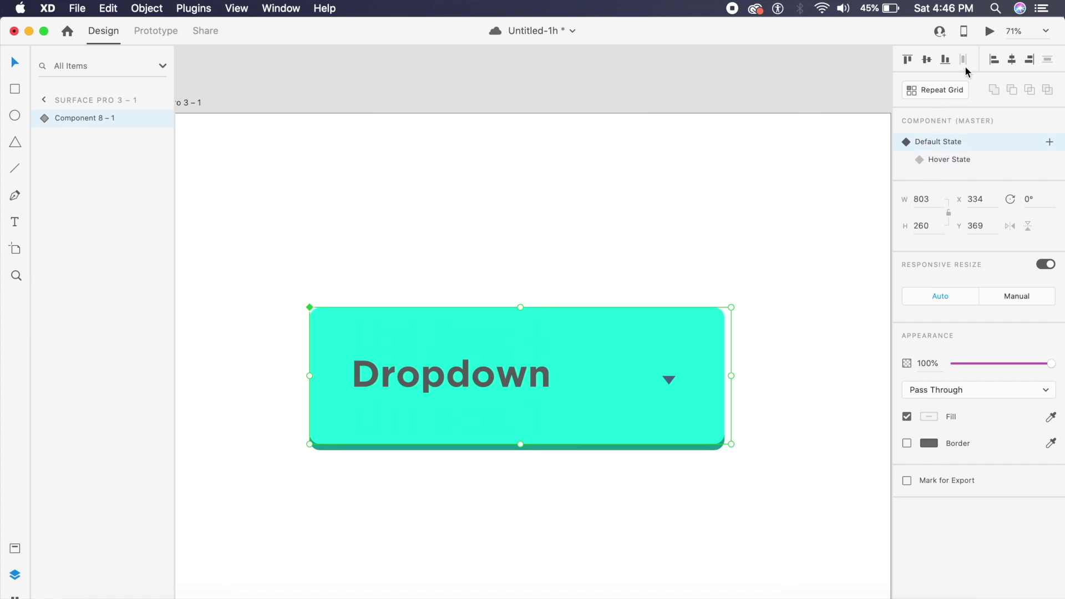
{"action": "left_click", "coordinate": [172, 32]}
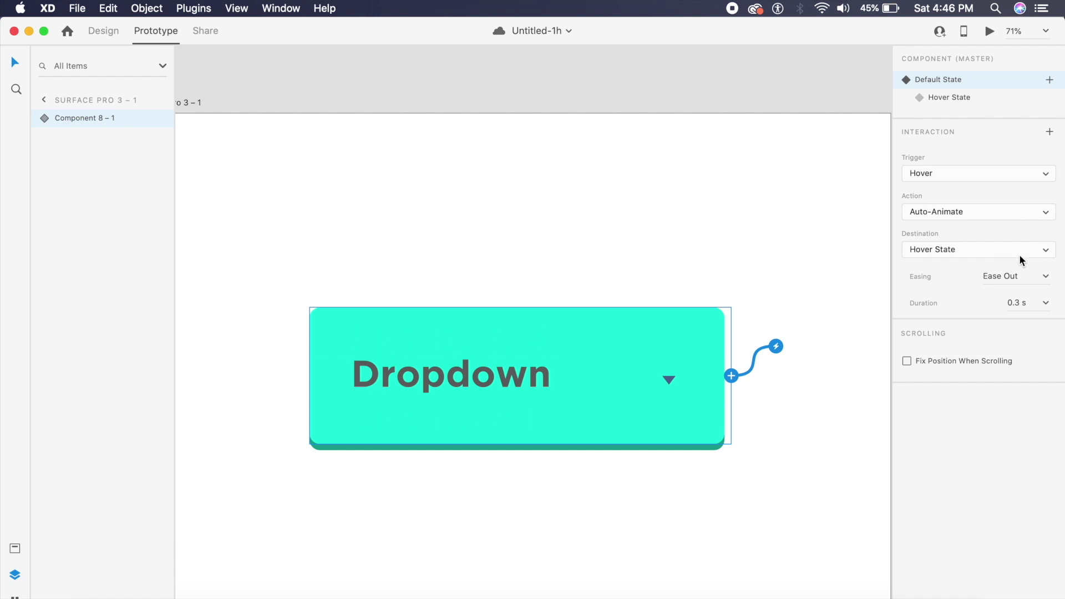
{"action": "left_click", "coordinate": [1044, 280]}
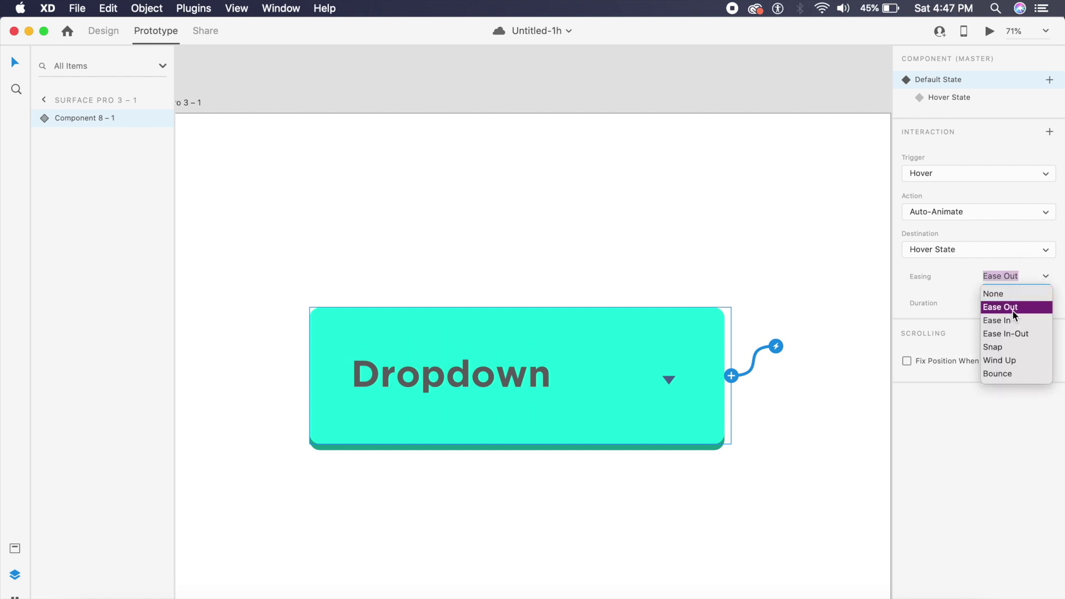
{"action": "key", "text": "Escape"}
{"action": "left_click", "coordinate": [1037, 304]}
{"action": "type", "text": "0.5"}
{"action": "key", "text": "Return"}
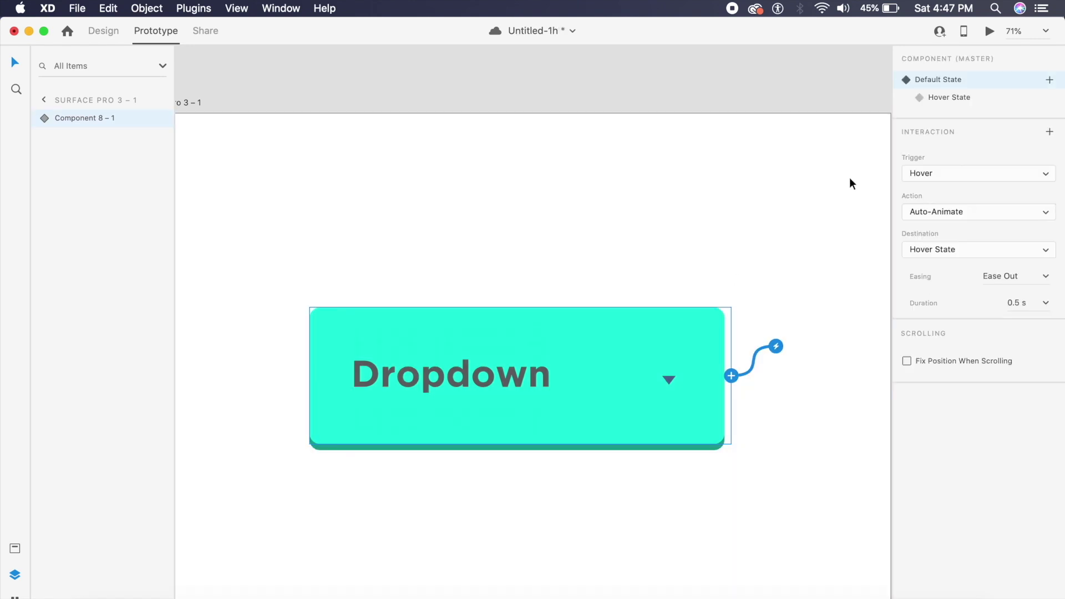
Step: Preview the prototype and test the dropdown's expanding and collapsing hover animation
{"action": "left_click", "coordinate": [991, 32]}
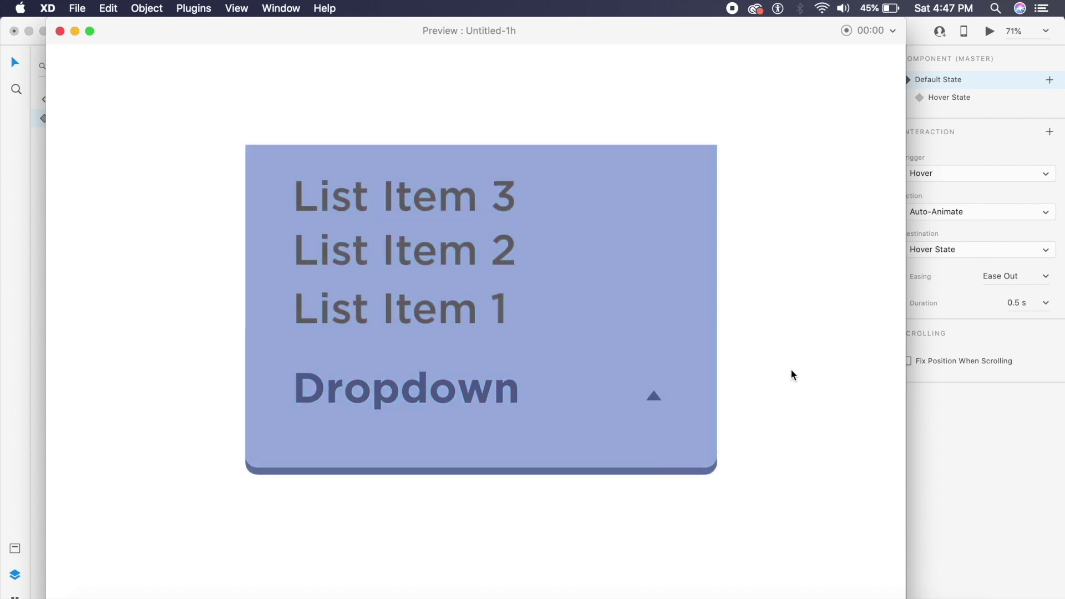
{"action": "mouse_move", "coordinate": [481, 335]}
{"action": "mouse_move", "coordinate": [675, 363]}
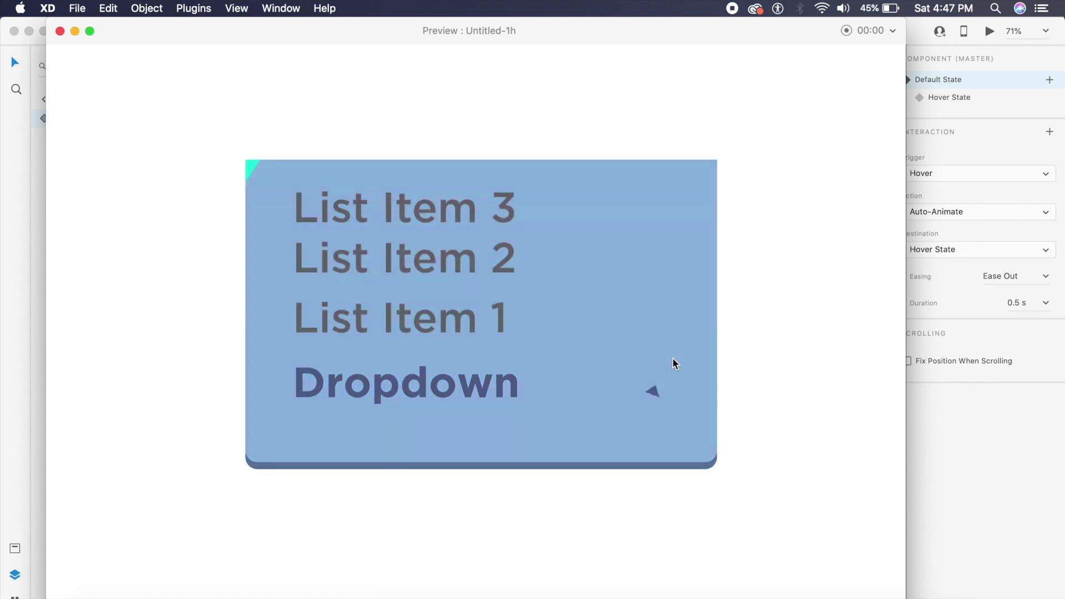
{"action": "mouse_move", "coordinate": [660, 347]}
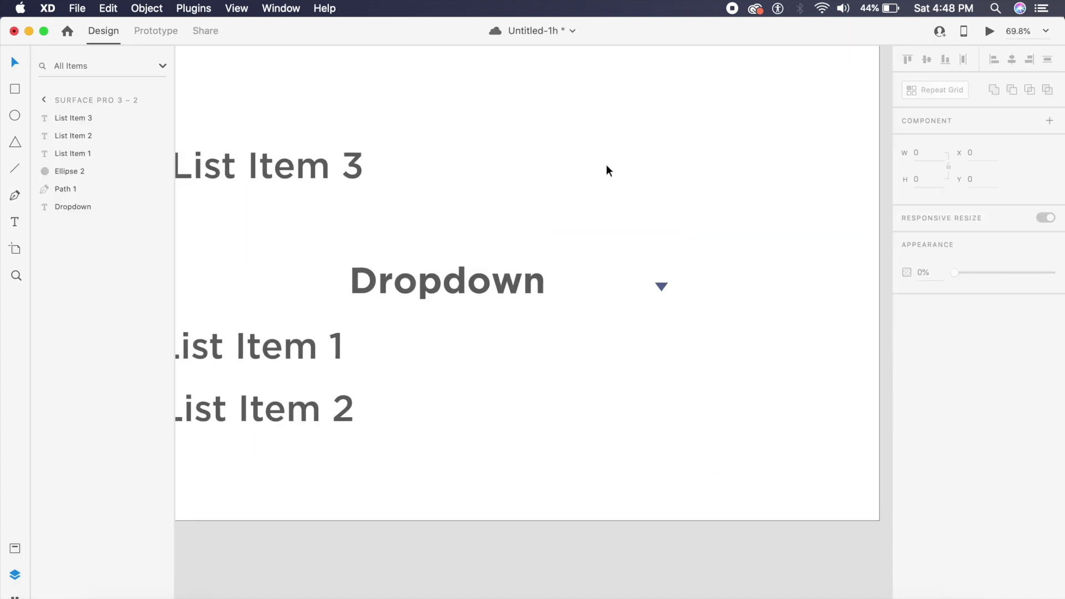
Step: Draw a rectangle about 786 by 216 px over the Dropdown label and arrow on the second artboard, with a corner radius of 200
{"action": "scroll", "coordinate": [607, 180], "scroll_direction": "down", "scroll_amount": 1}
{"action": "scroll", "coordinate": [643, 250], "scroll_direction": "up", "scroll_amount": 3}
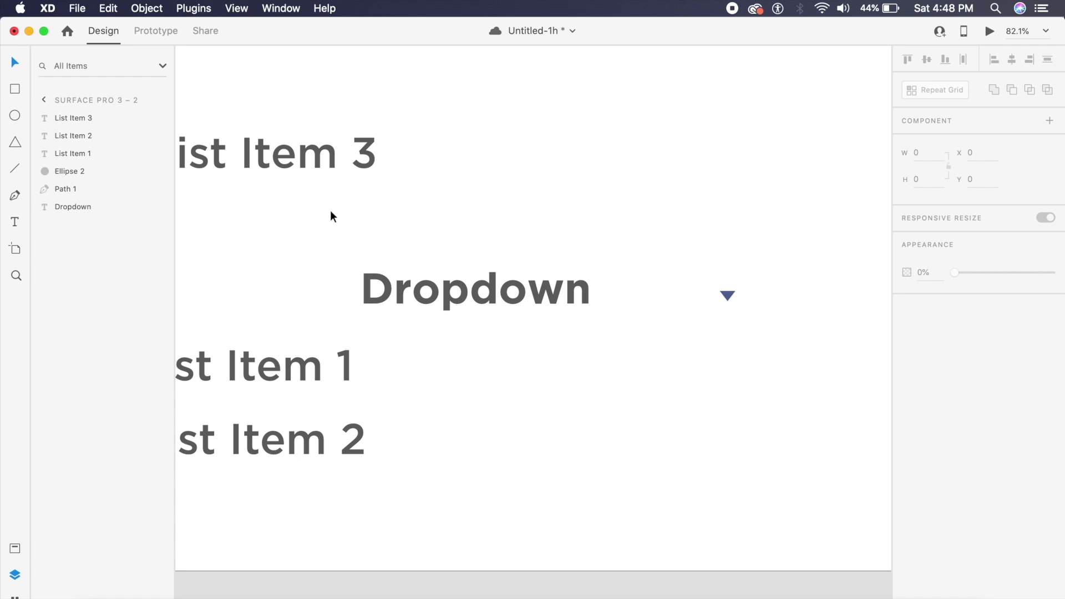
{"action": "key", "text": "r"}
{"action": "left_click_drag", "start_coordinate": [319, 219], "coordinate": [798, 355]}
{"action": "key", "text": "Escape"}
{"action": "left_click", "coordinate": [685, 283]}
{"action": "left_click", "coordinate": [971, 371]}
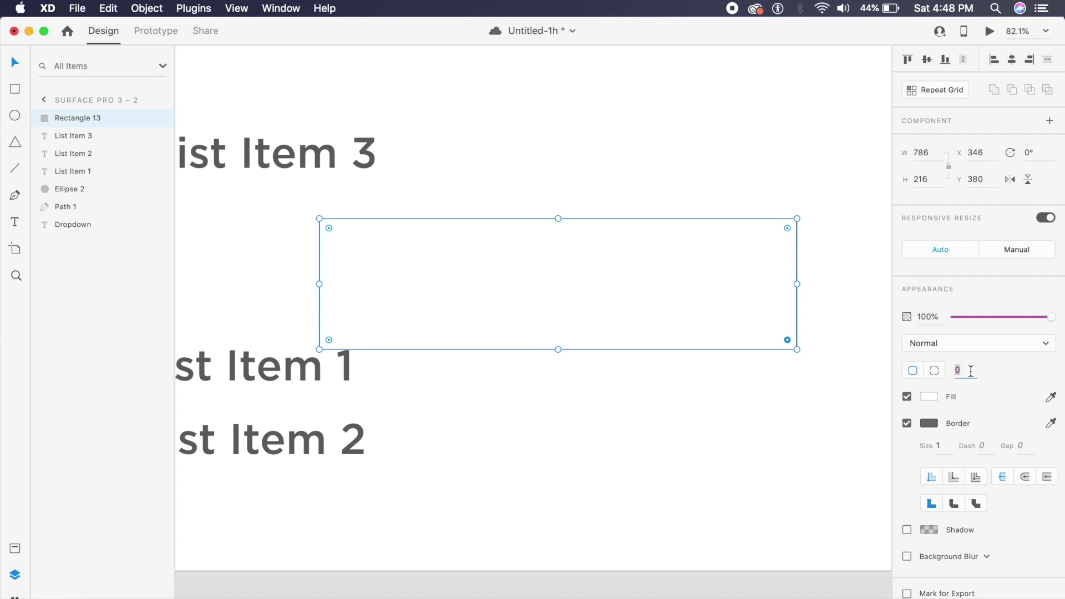
{"action": "type", "text": "200"}
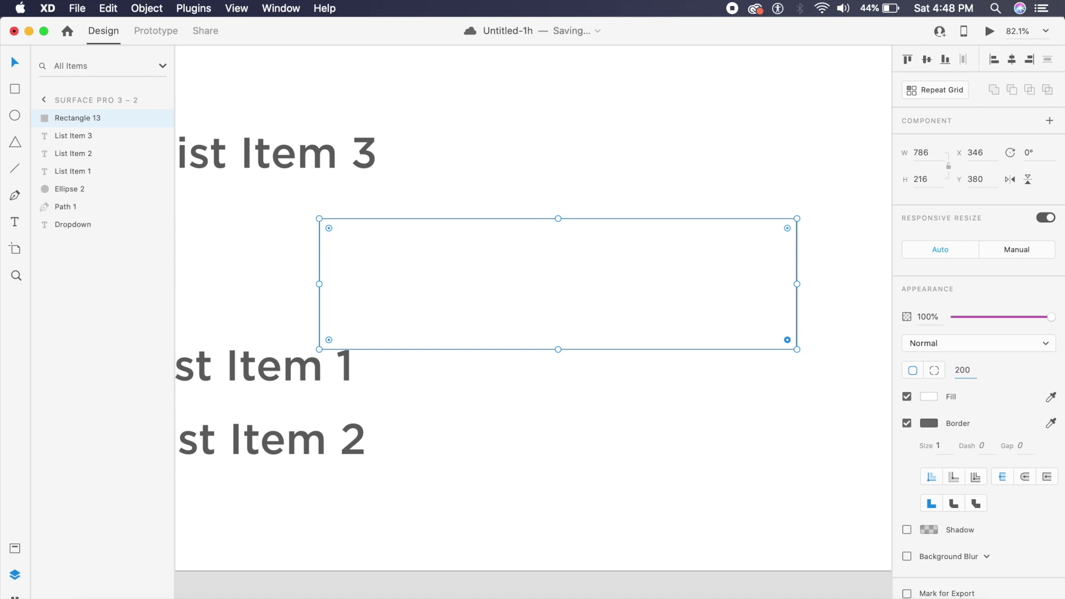
{"action": "key", "text": "Return"}
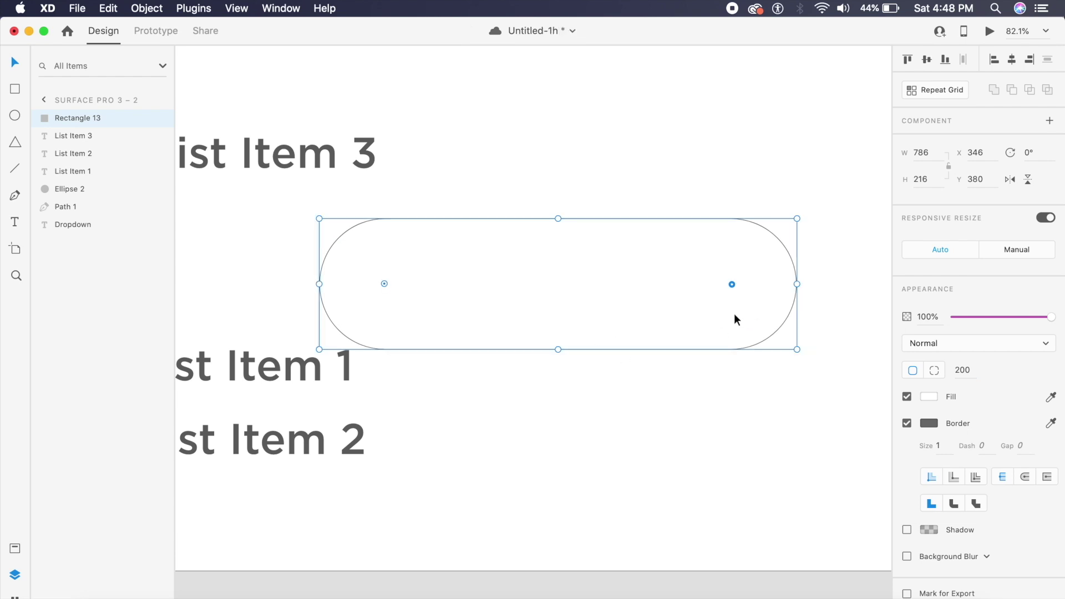
Step: Remove the rounded rectangle's border, fill it with crimson red and save the document
{"action": "left_click", "coordinate": [908, 423]}
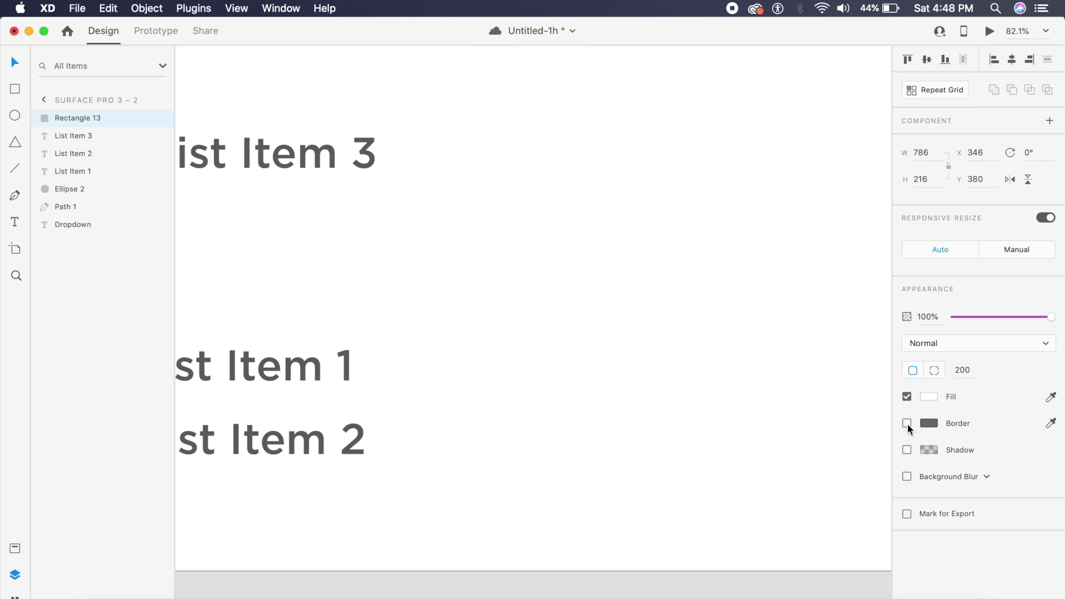
{"action": "left_click", "coordinate": [929, 397]}
{"action": "left_click_drag", "start_coordinate": [831, 337], "coordinate": [828, 324]}
{"action": "left_click", "coordinate": [758, 203]}
{"action": "scroll", "coordinate": [758, 203], "scroll_direction": "down", "scroll_amount": 2}
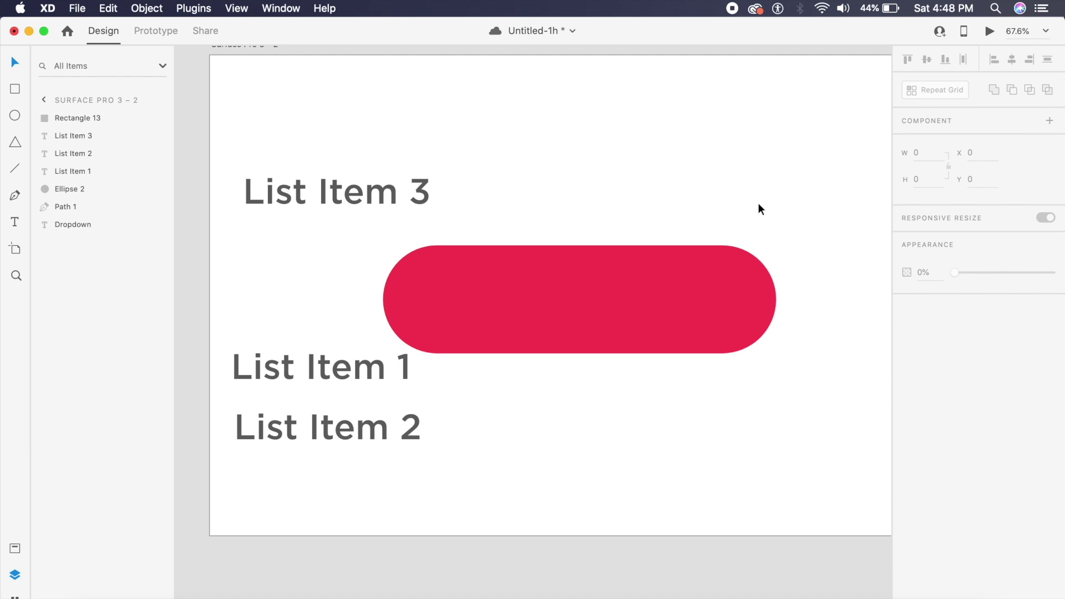
{"action": "key", "text": "super+s"}
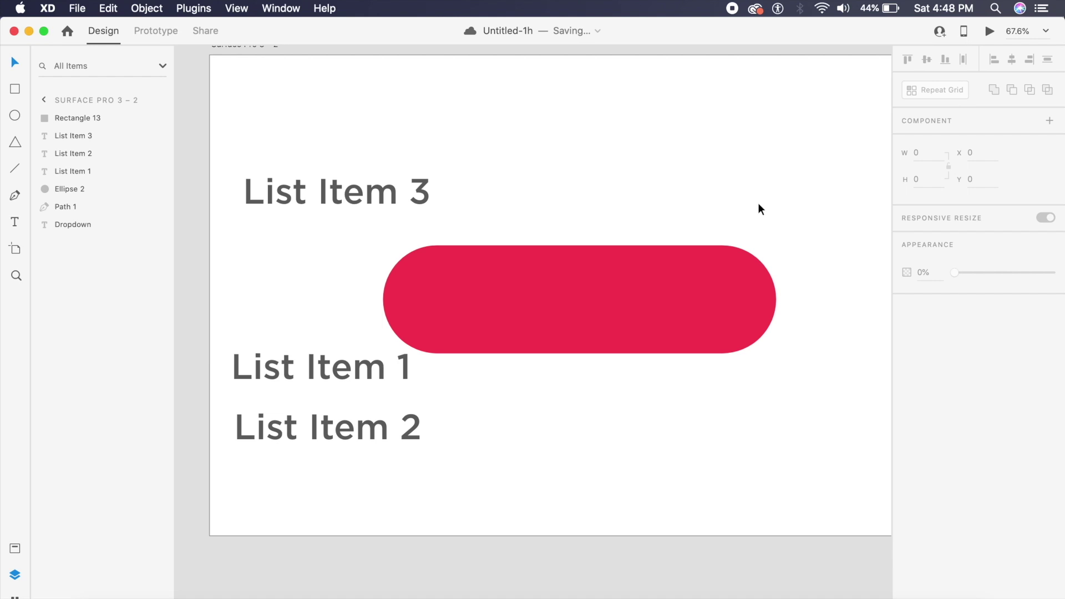
Step: Send the red rounded rectangle to the back and reposition it behind the Dropdown label at about X 327, Y 391
{"action": "left_click", "coordinate": [722, 298]}
{"action": "key", "text": "super+bracketleft"}
{"action": "key", "text": "super+bracketleft"}
{"action": "key", "text": "super+bracketleft"}
{"action": "key", "text": "super+bracketleft"}
{"action": "key", "text": "super+shift+bracketleft"}
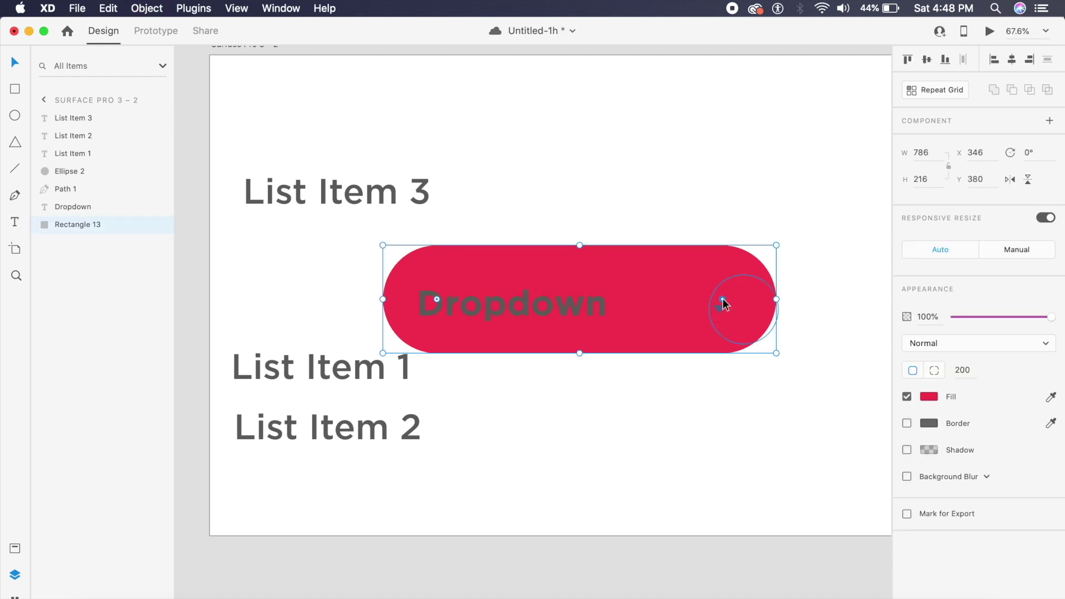
{"action": "left_click_drag", "start_coordinate": [692, 340], "coordinate": [686, 349]}
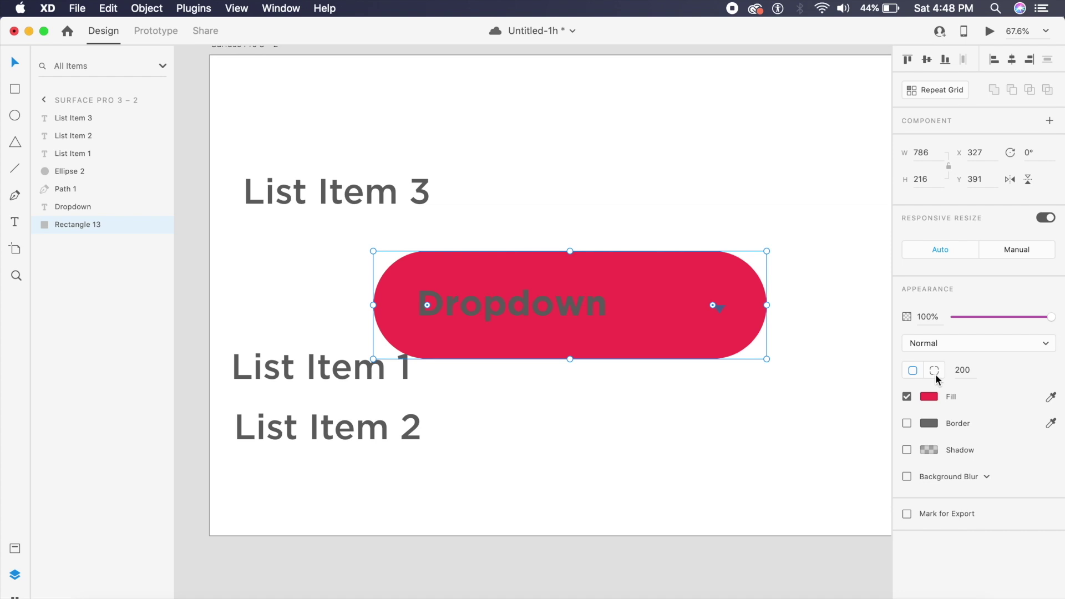
Step: Change the Dropdown label's fill colour to white (#FFFFFF)
{"action": "left_click", "coordinate": [550, 296]}
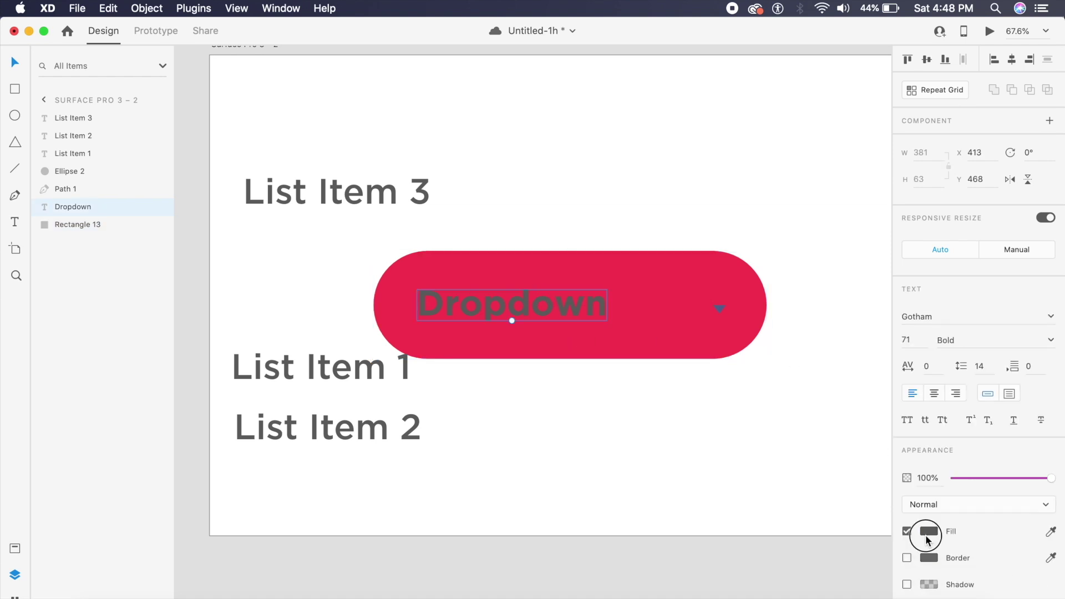
{"action": "left_click", "coordinate": [928, 532]}
{"action": "left_click_drag", "start_coordinate": [768, 456], "coordinate": [691, 413]}
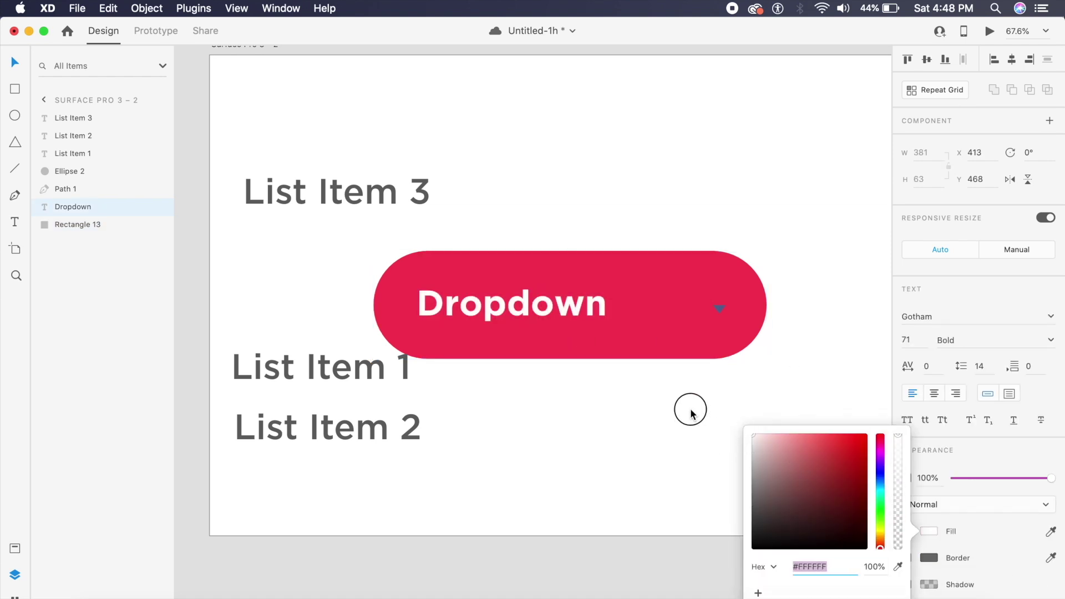
Step: Delete the transparent ellipse beside the dropdown arrow and change the arrow's fill colour to white
{"action": "left_click", "coordinate": [722, 308]}
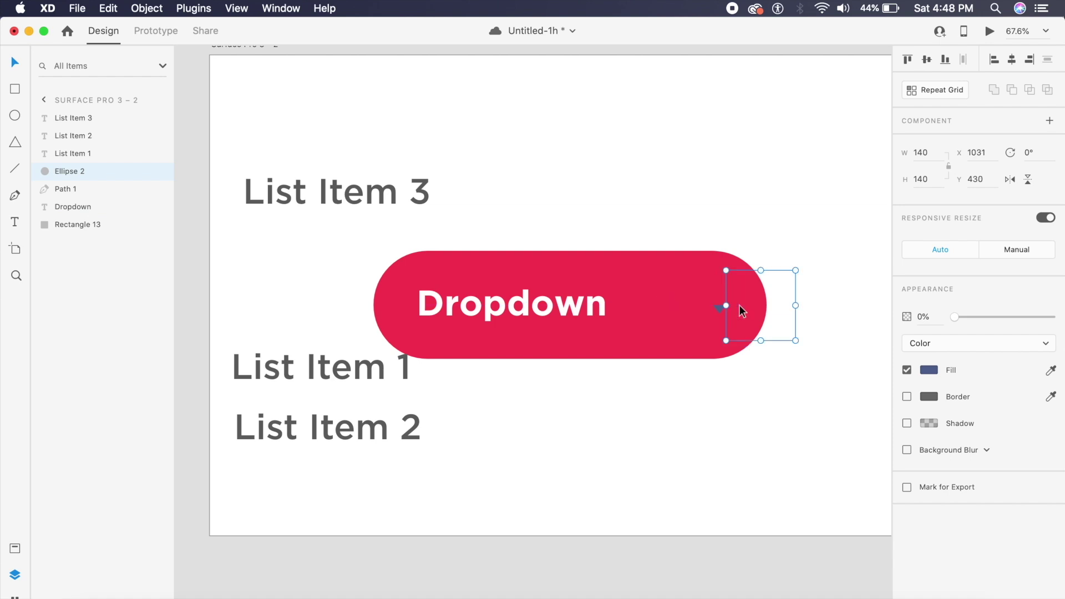
{"action": "key", "text": "BackSpace"}
{"action": "left_click", "coordinate": [718, 309]}
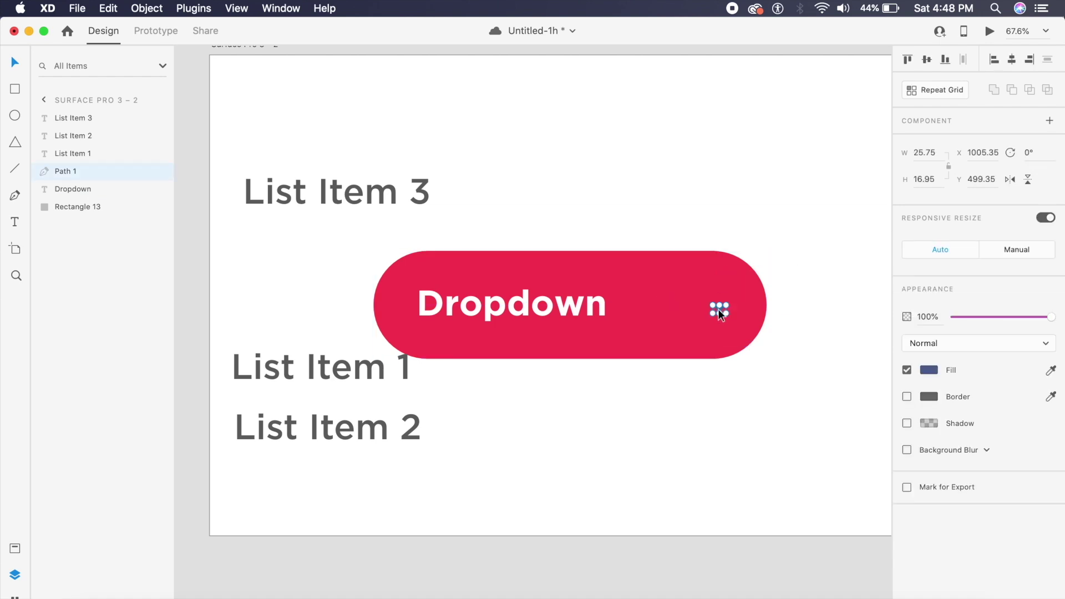
{"action": "left_click", "coordinate": [929, 368]}
{"action": "left_click_drag", "start_coordinate": [801, 342], "coordinate": [791, 311]}
{"action": "left_click", "coordinate": [734, 215]}
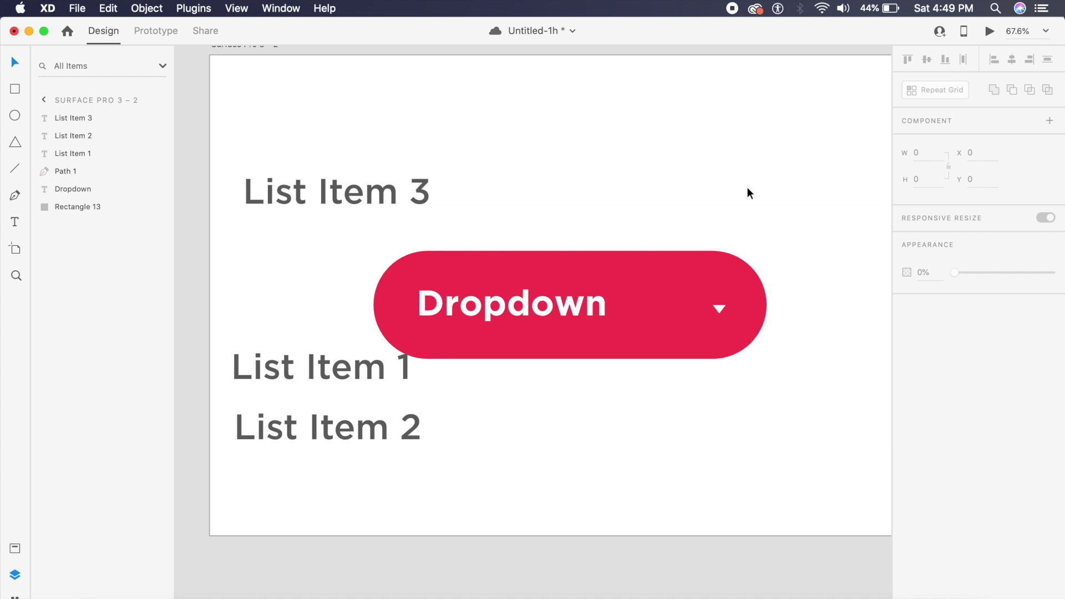
Step: Add a drop shadow to the red rounded rectangle with a Y offset of 24 and a blur of 24
{"action": "left_click", "coordinate": [660, 294]}
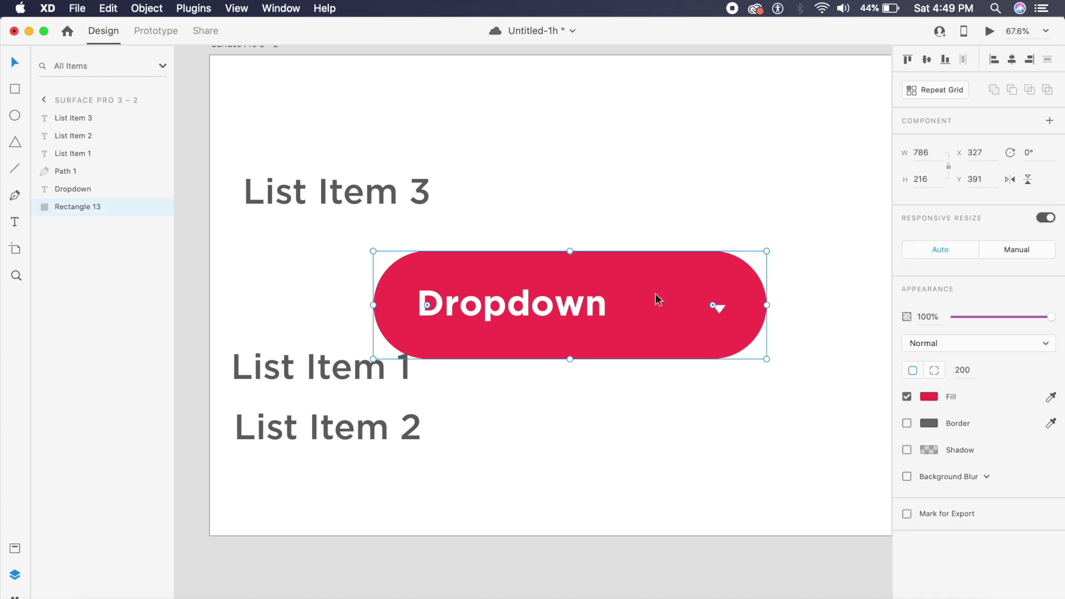
{"action": "left_click", "coordinate": [908, 451]}
{"action": "left_click", "coordinate": [972, 476]}
{"action": "type", "text": "24"}
{"action": "left_click", "coordinate": [1010, 477]}
{"action": "type", "text": "24"}
Step: Colour the red button's shadow with red sampled from the button itself and set the shadow opacity to 20%
{"action": "left_click", "coordinate": [930, 450]}
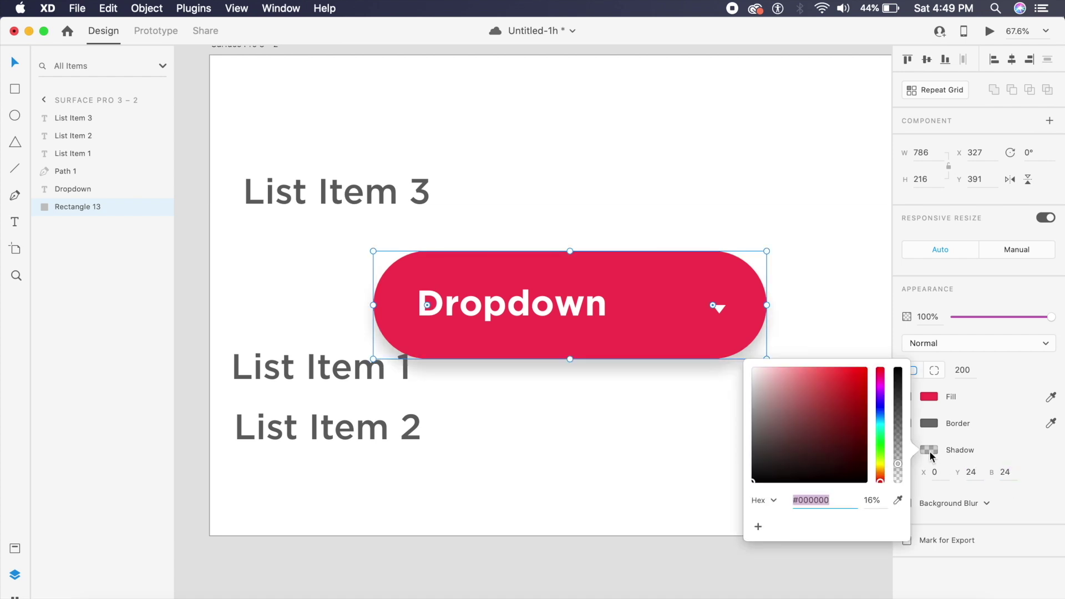
{"action": "left_click", "coordinate": [898, 500]}
{"action": "left_click", "coordinate": [703, 323]}
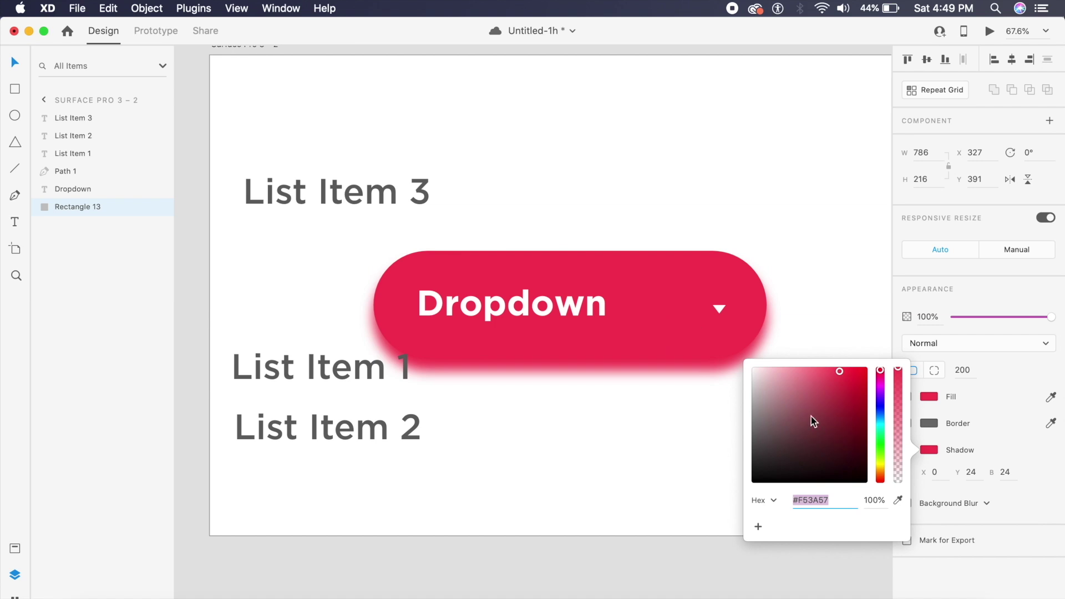
{"action": "left_click", "coordinate": [878, 502]}
{"action": "type", "text": "20"}
{"action": "key", "text": "Return"}
{"action": "left_click", "coordinate": [816, 305]}
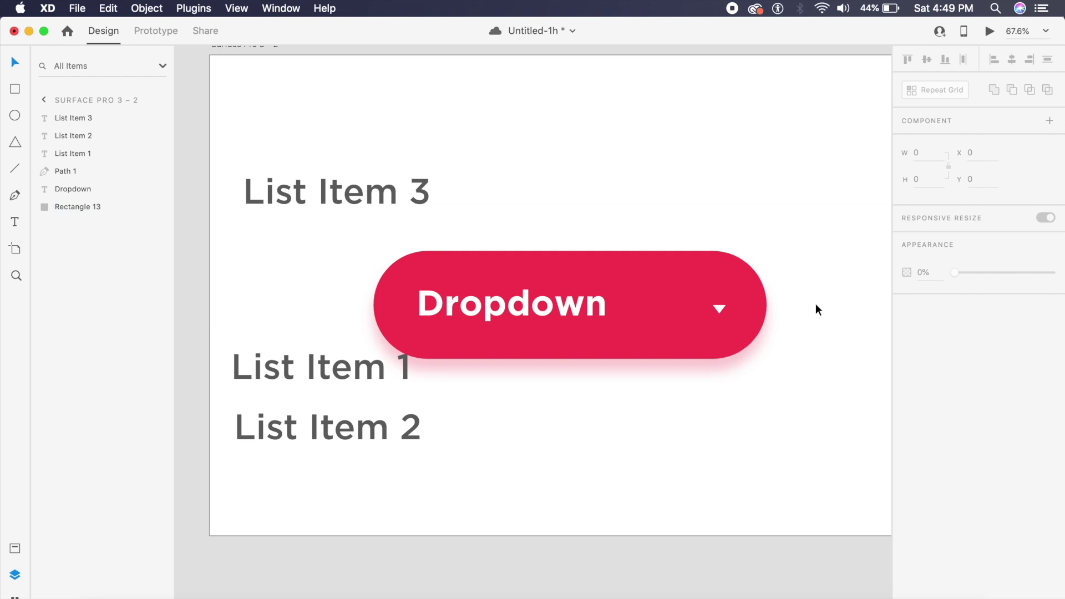
Step: Draw a rectangle about 786 by 506 px at X 327, Y 391, matching the red button's width, and remove its border
{"action": "scroll", "coordinate": [816, 304], "scroll_direction": "up", "scroll_amount": 2}
{"action": "left_click", "coordinate": [288, 319]}
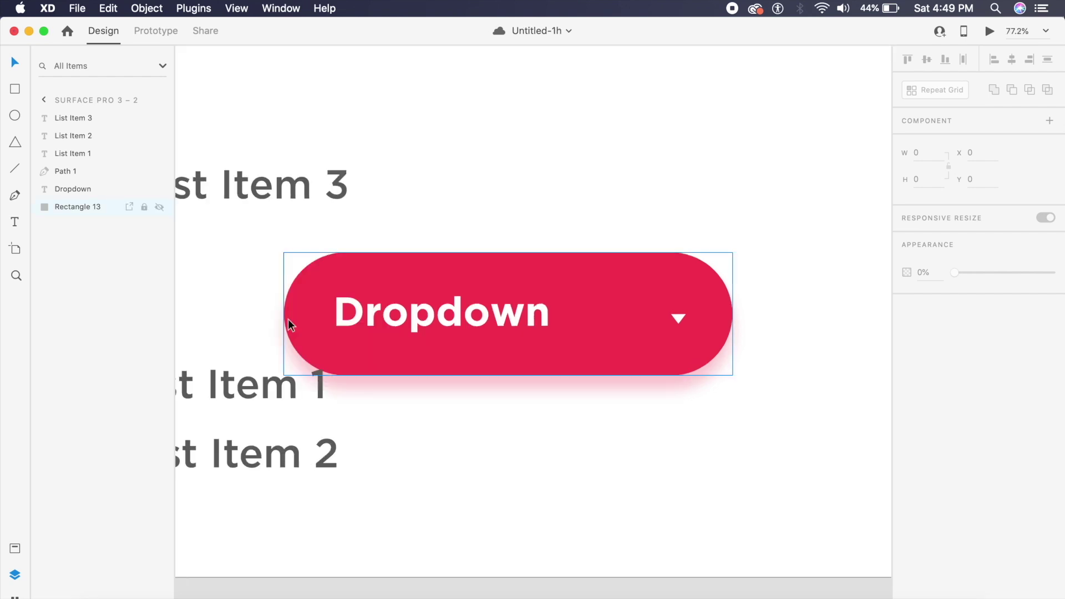
{"action": "key", "text": "r"}
{"action": "mouse_move", "coordinate": [284, 254]}
{"action": "left_mouse_down"}
{"action": "mouse_move", "coordinate": [686, 498]}
{"action": "mouse_move", "coordinate": [732, 542]}
{"action": "left_mouse_up"}
{"action": "key", "text": "Escape"}
{"action": "left_click_drag", "start_coordinate": [675, 504], "coordinate": [645, 504]}
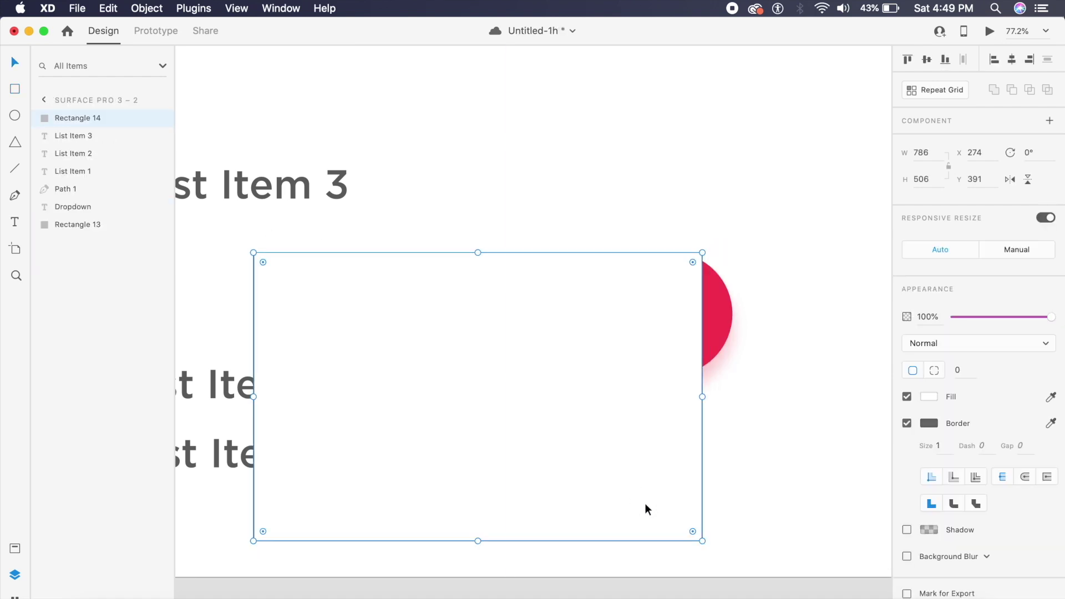
{"action": "key", "text": "super+z"}
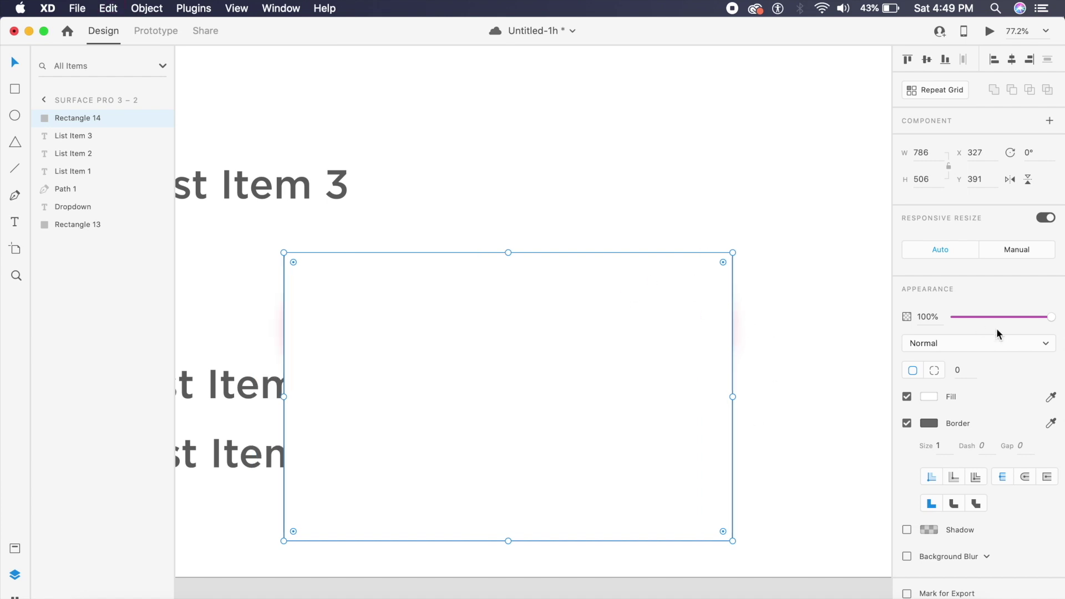
{"action": "left_click", "coordinate": [907, 424]}
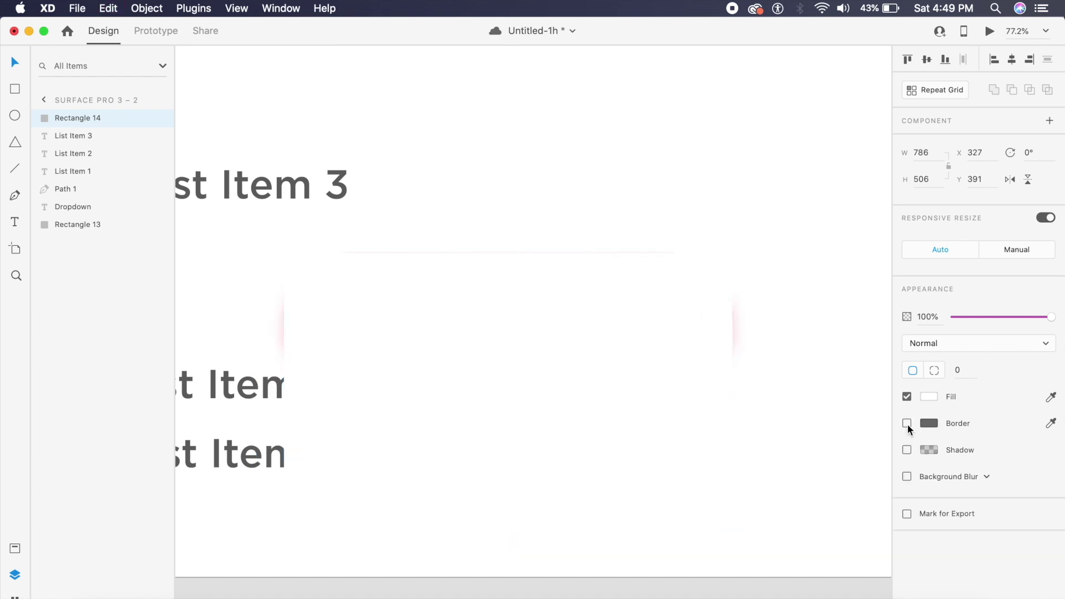
Step: Move the new rectangle down to about Y 500 and fill it with the red sampled from the button
{"action": "left_click", "coordinate": [1051, 396]}
{"action": "left_click_drag", "start_coordinate": [714, 333], "coordinate": [716, 402]}
{"action": "left_click", "coordinate": [1050, 396]}
{"action": "left_click", "coordinate": [712, 297]}
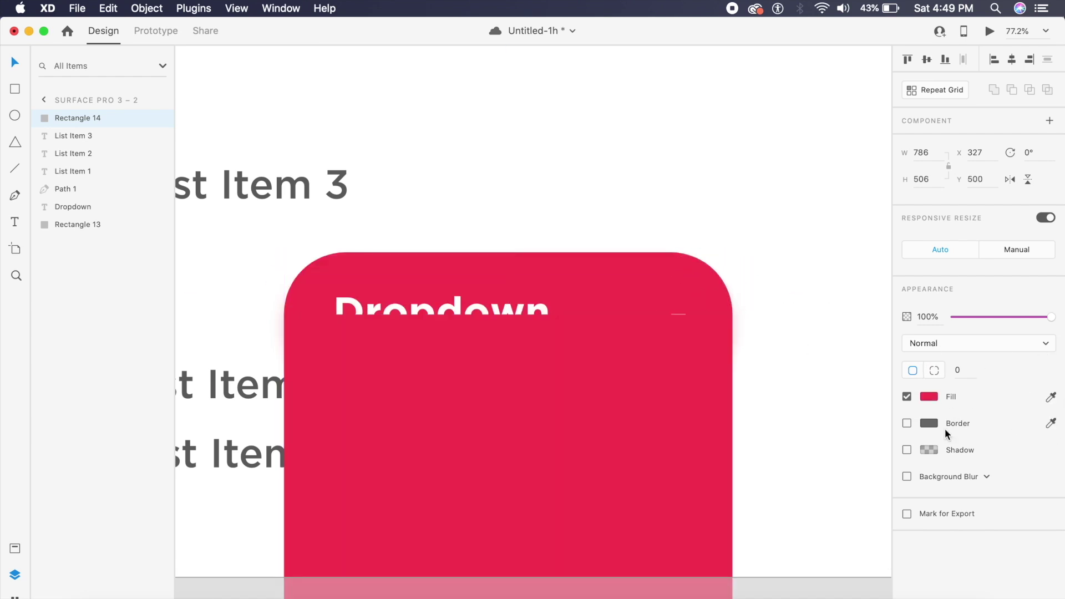
Step: Change the large rectangle's fill to a bright blue by shifting its hue
{"action": "left_click", "coordinate": [929, 397]}
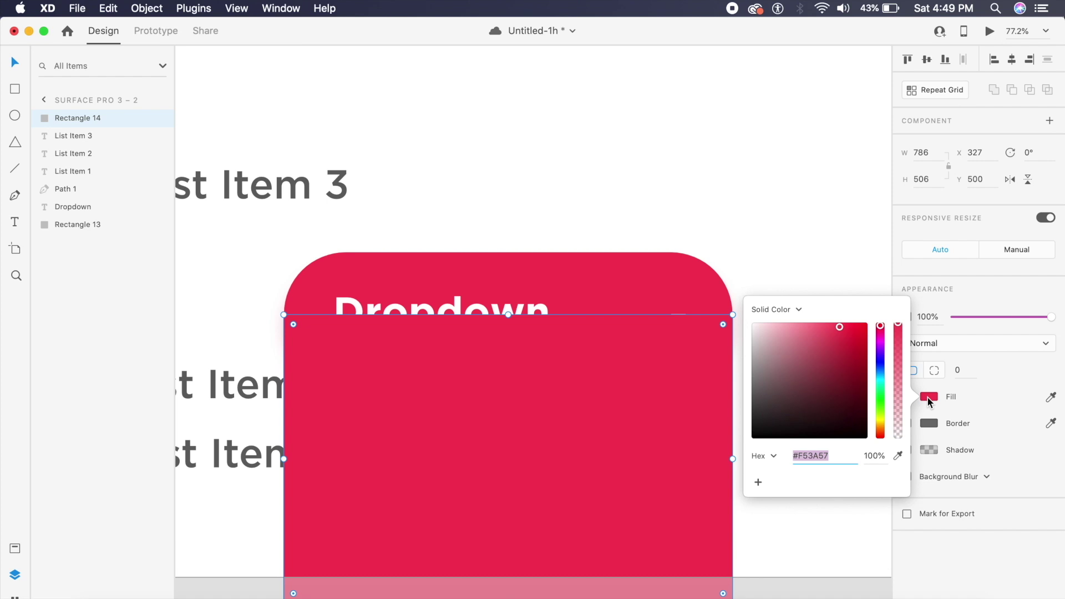
{"action": "left_click", "coordinate": [881, 375]}
{"action": "left_click_drag", "start_coordinate": [883, 378], "coordinate": [881, 371]}
{"action": "left_click", "coordinate": [713, 157]}
Step: Send the blue rectangle backward in the stacking order, behind the labels and arrow but directly above the red button
{"action": "left_click", "coordinate": [672, 424]}
{"action": "key", "text": "super+bracketleft"}
{"action": "key", "text": "super+bracketleft"}
{"action": "key", "text": "super+bracketleft"}
{"action": "key", "text": "super+bracketleft"}
{"action": "key", "text": "super+bracketleft"}
{"action": "key", "text": "super+bracketleft"}
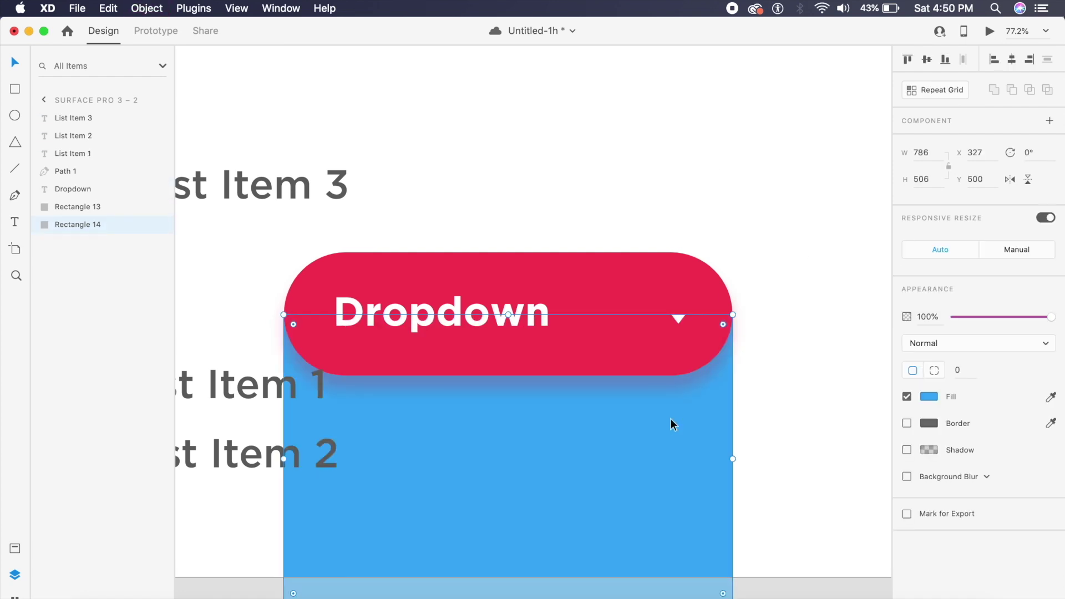
{"action": "key", "text": "super+bracketright"}
{"action": "key", "text": "super+bracketleft"}
{"action": "key", "text": "super+bracketright"}
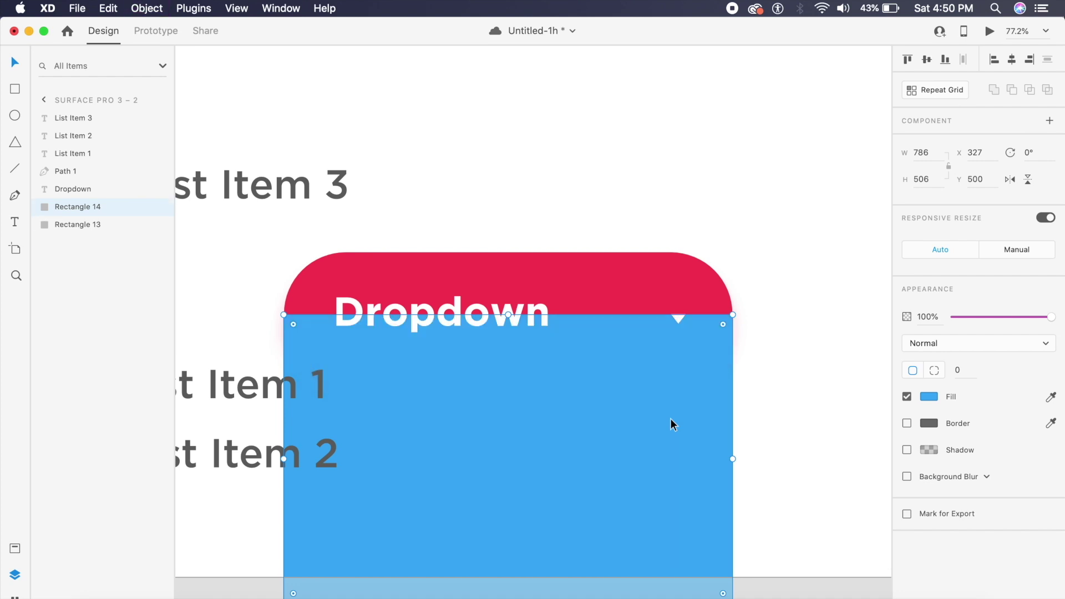
Step: Move the blue rectangle up to about Y 395 and set its corner radius to 70
{"action": "scroll", "coordinate": [537, 305], "scroll_direction": "up", "scroll_amount": 2}
{"action": "scroll", "coordinate": [535, 308], "scroll_direction": "up", "scroll_amount": 1}
{"action": "scroll", "coordinate": [535, 308], "scroll_direction": "down", "scroll_amount": 3}
{"action": "left_click_drag", "start_coordinate": [569, 387], "coordinate": [572, 337]}
{"action": "left_click", "coordinate": [970, 375]}
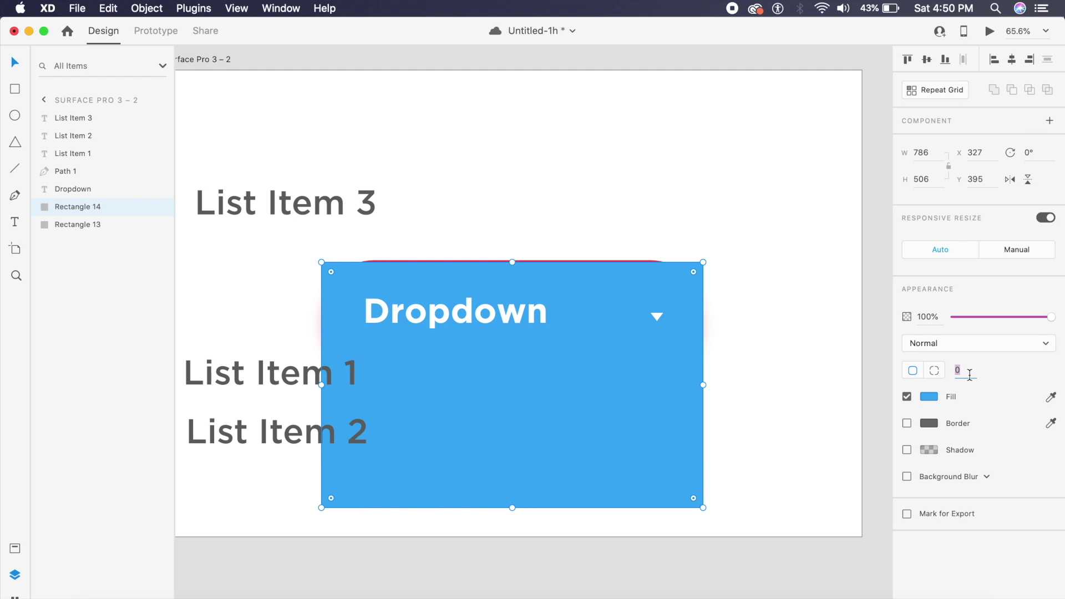
{"action": "type", "text": "70"}
{"action": "key", "text": "Return"}
Step: Send the blue rectangle behind the red button and set its corner radius to 80, then to 100
{"action": "left_click", "coordinate": [595, 388]}
{"action": "key", "text": "super+bracketleft"}
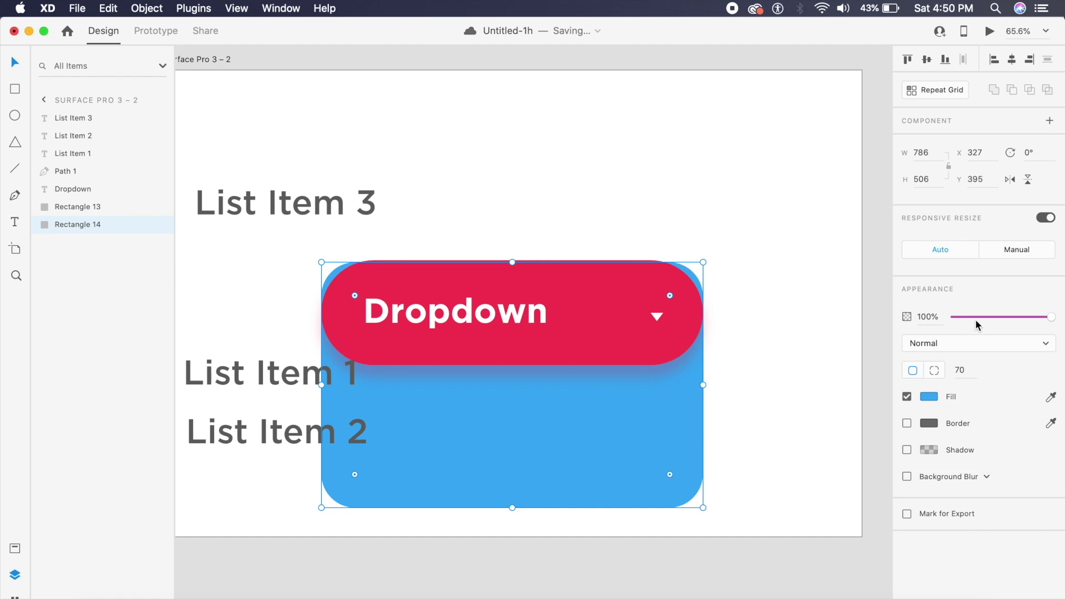
{"action": "left_click", "coordinate": [964, 372]}
{"action": "type", "text": "80"}
{"action": "key", "text": "Return"}
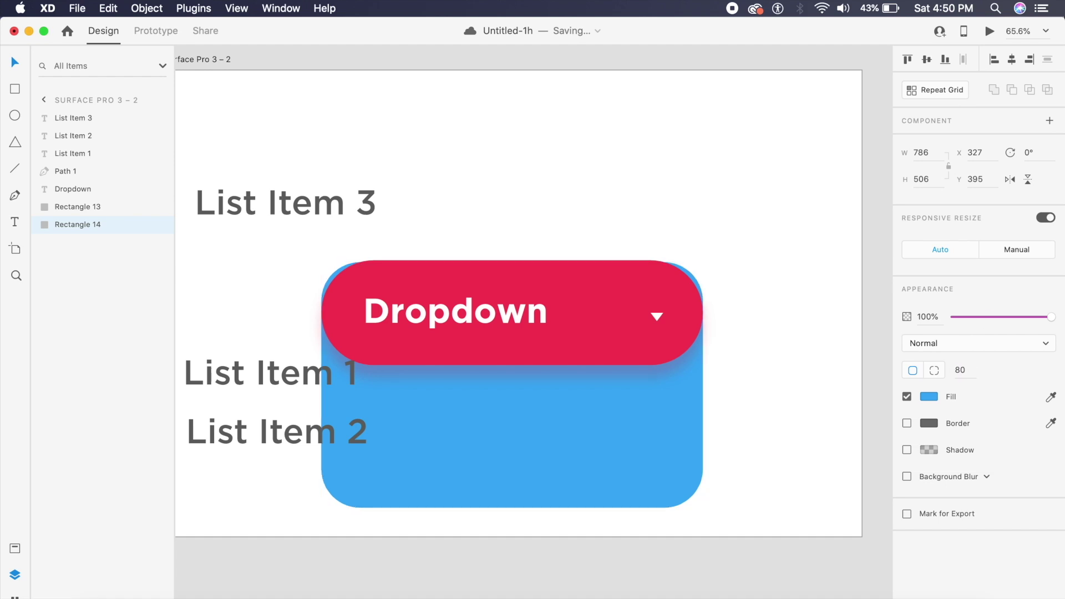
{"action": "left_click", "coordinate": [963, 372]}
{"action": "type", "text": "100"}
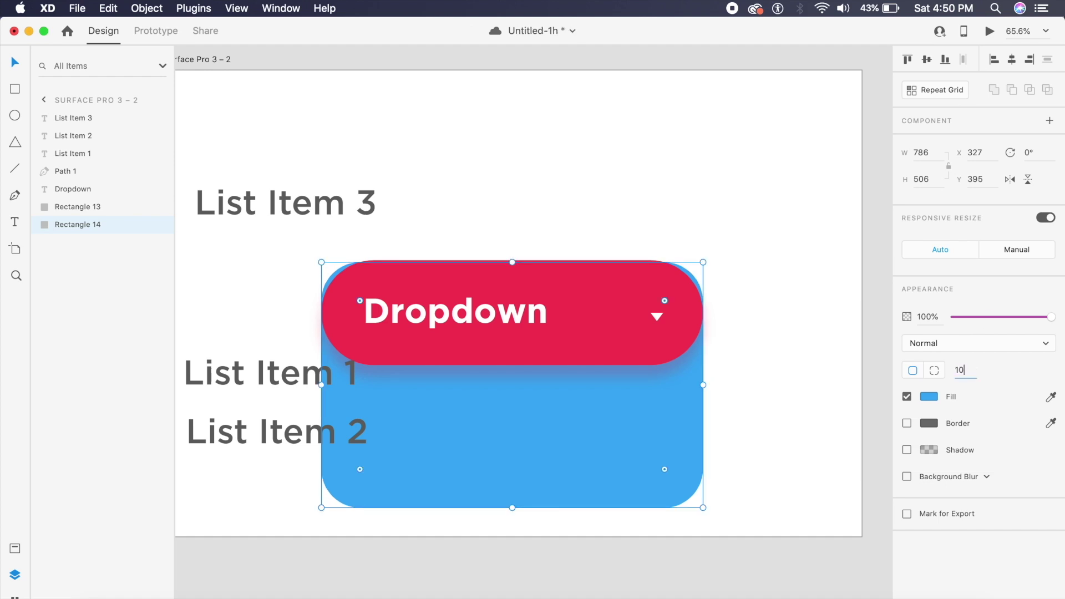
{"action": "key", "text": "Return"}
Step: Bring the blue rectangle back above the red button and nudge it up to align with the button's top edge at Y 391
{"action": "left_click", "coordinate": [627, 412]}
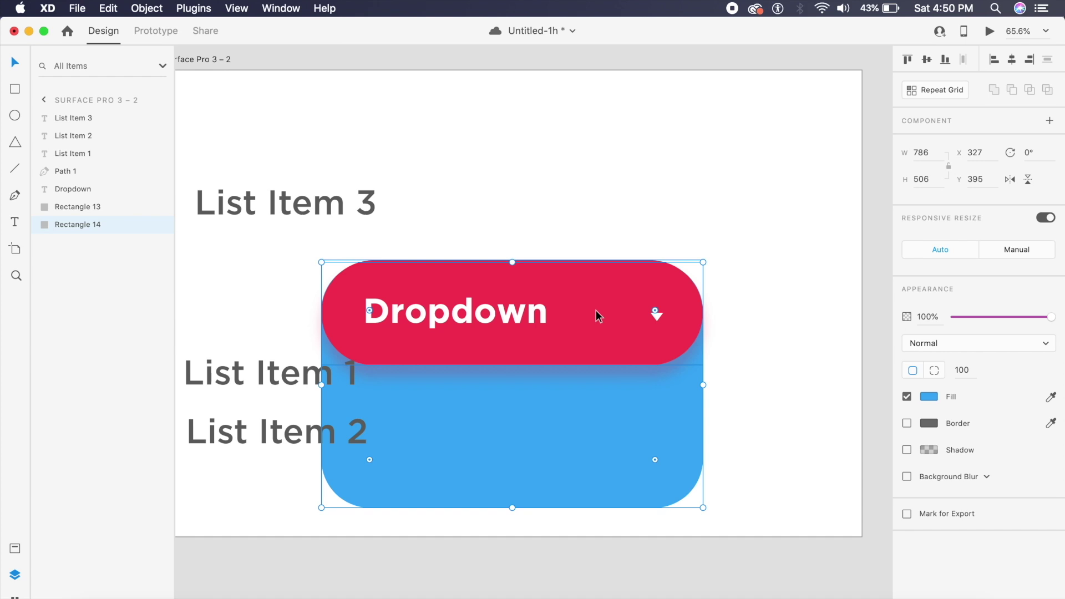
{"action": "key", "text": "super+bracketright"}
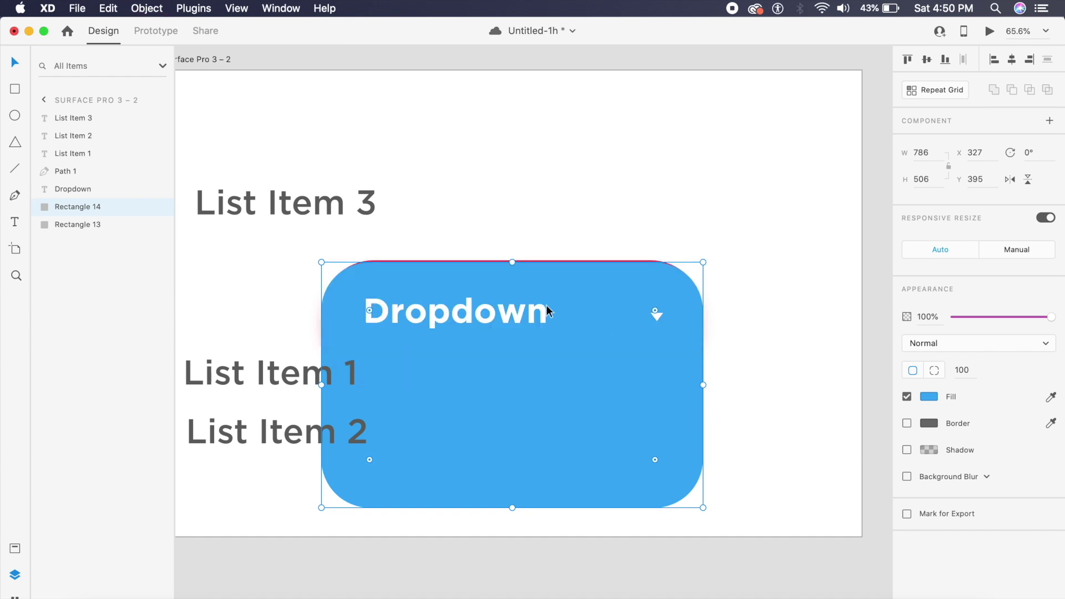
{"action": "left_click_drag", "start_coordinate": [592, 297], "coordinate": [592, 296]}
Step: Edit the blue rectangle as a path and add two anchor points along its bottom edge
{"action": "double_click", "coordinate": [612, 412]}
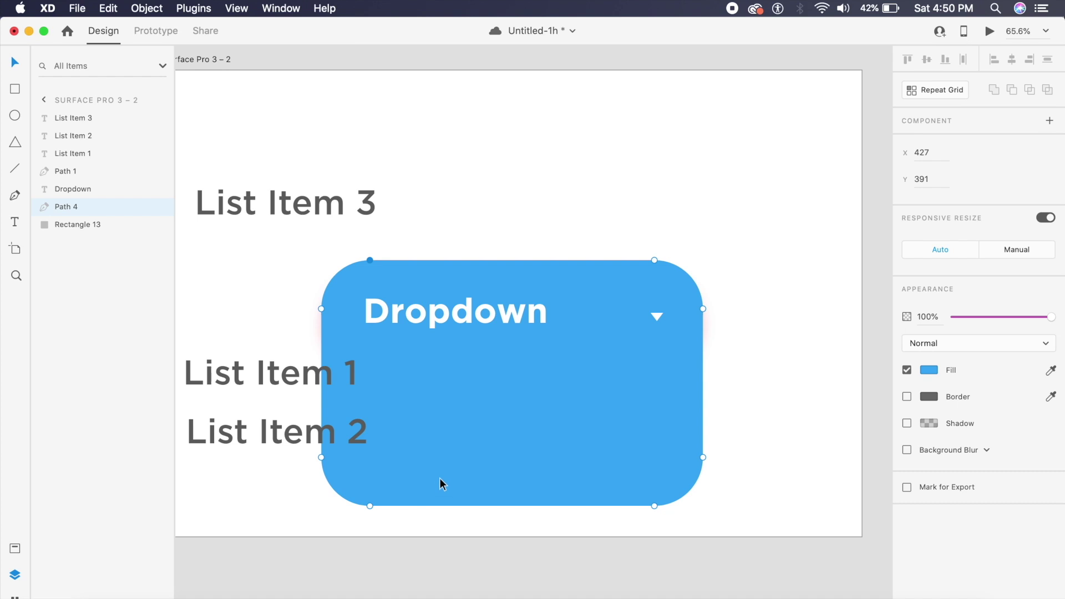
{"action": "scroll", "coordinate": [439, 478], "scroll_direction": "up", "scroll_amount": 5}
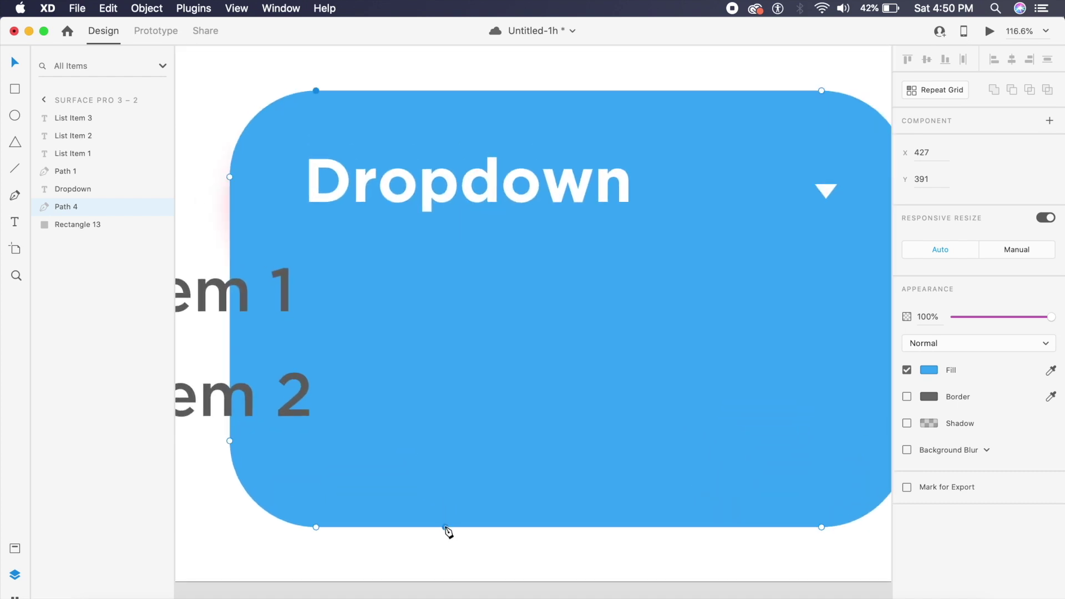
{"action": "left_click", "coordinate": [479, 527]}
{"action": "left_click", "coordinate": [649, 527]}
Step: Raise the blue path's bottom-left anchor to about X 458, Y 734 and make it a smooth curve point
{"action": "left_click_drag", "start_coordinate": [316, 527], "coordinate": [343, 391]}
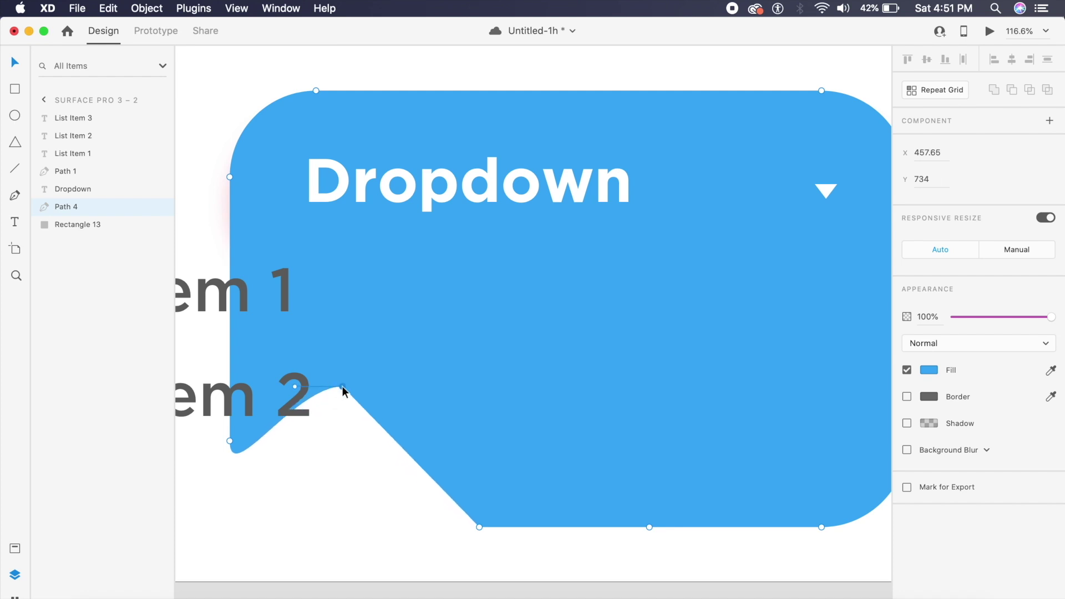
{"action": "double_click", "coordinate": [344, 391]}
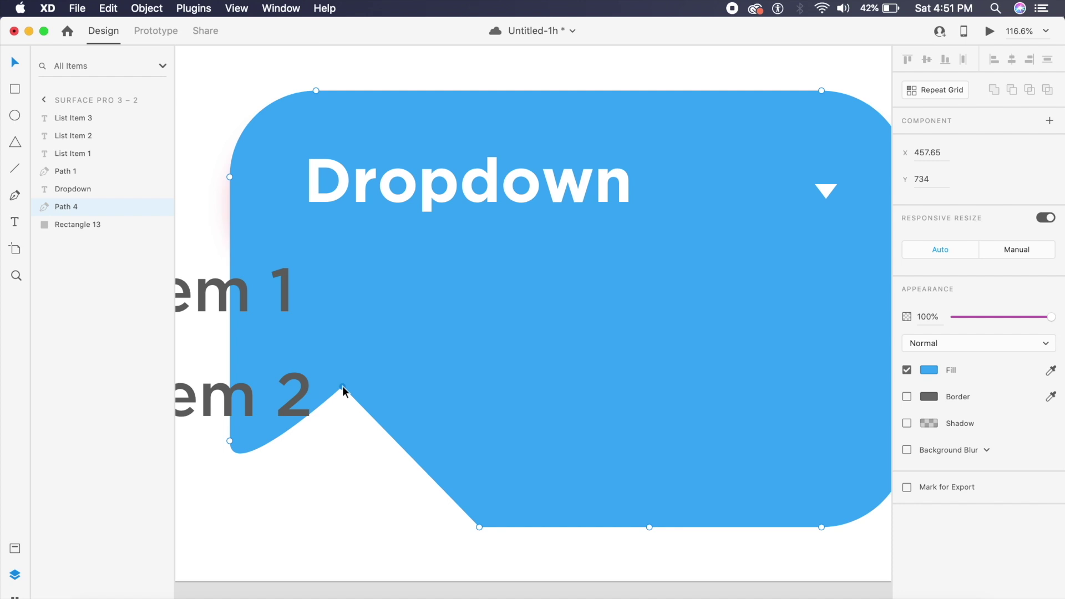
{"action": "double_click", "coordinate": [343, 391]}
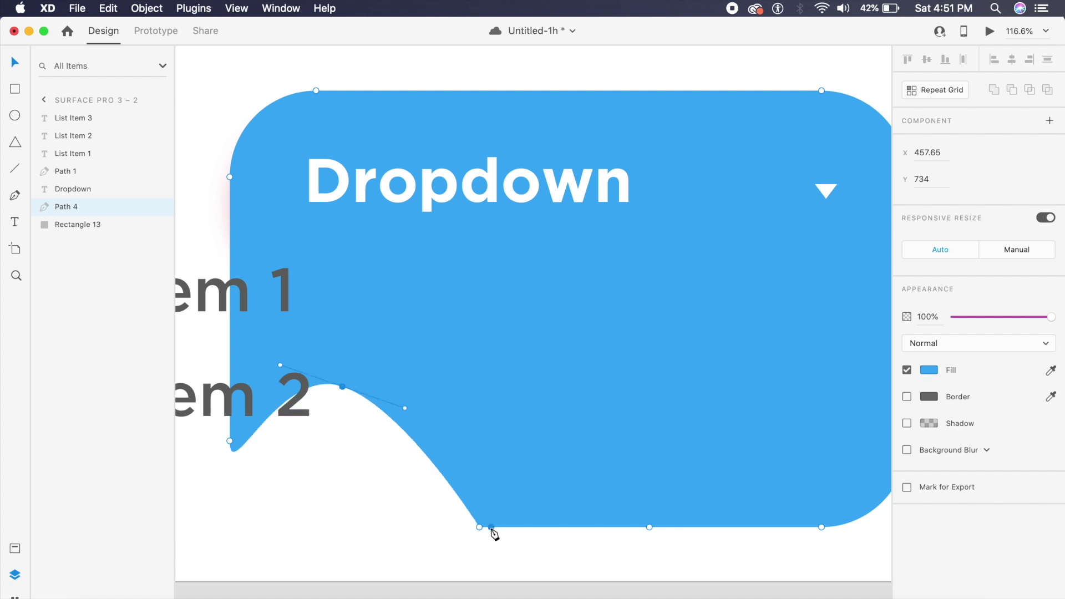
Step: Move the two added anchors to about X 607, Y 827 and X 798, Y 734, smoothing them into a wave
{"action": "left_click_drag", "start_coordinate": [478, 527], "coordinate": [472, 467]}
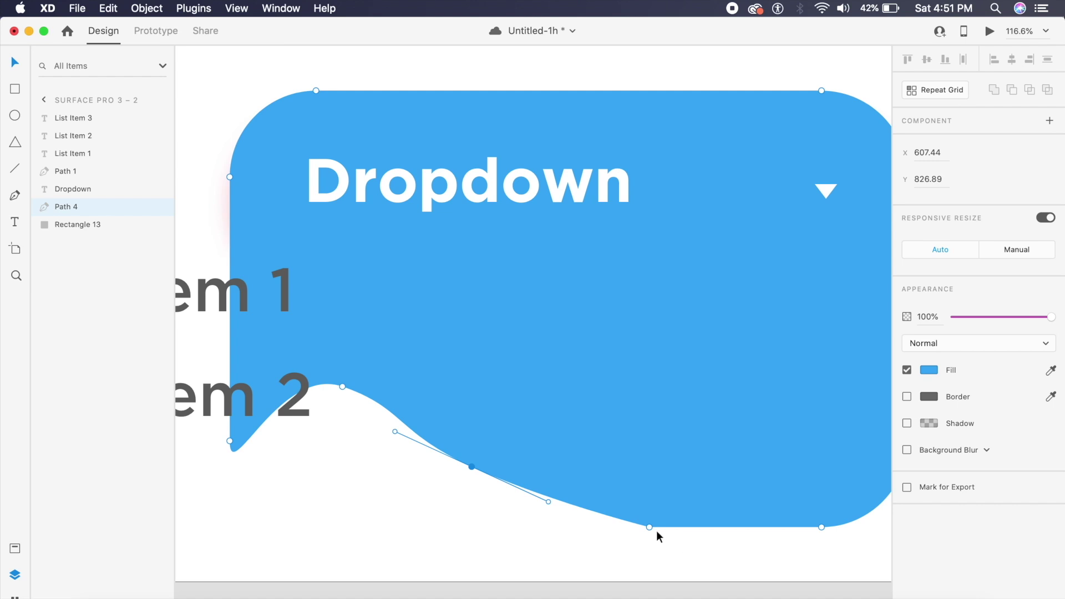
{"action": "left_click", "coordinate": [650, 527]}
{"action": "left_click_drag", "start_coordinate": [649, 528], "coordinate": [636, 387]}
{"action": "double_click", "coordinate": [636, 386]}
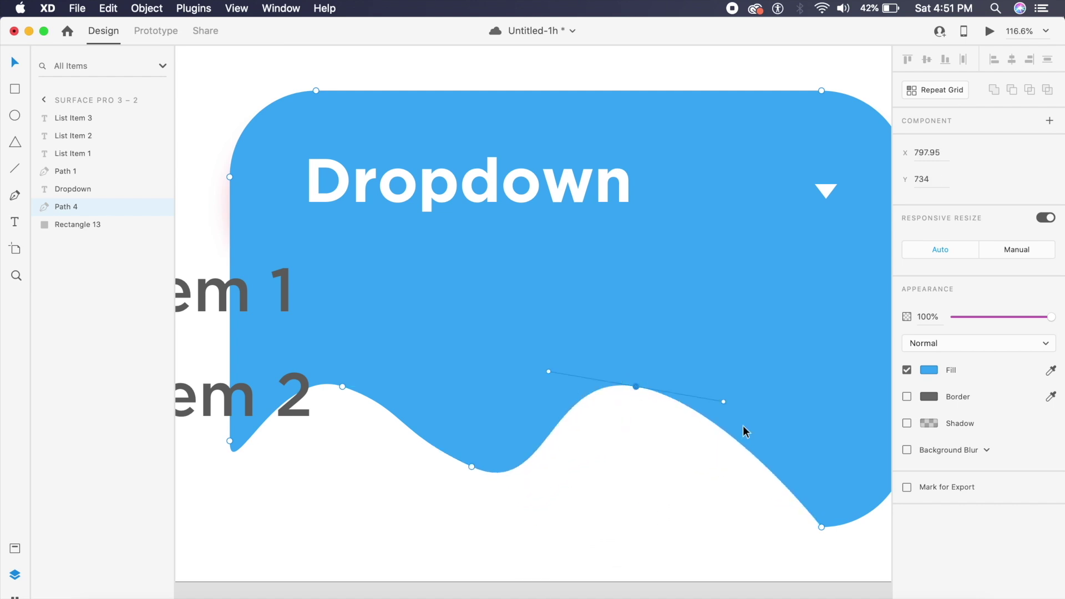
Step: Raise the blue path's bottom-right anchor, make it a smooth curve point and shift it slightly inward
{"action": "scroll", "coordinate": [820, 520], "scroll_direction": "right", "scroll_amount": 5}
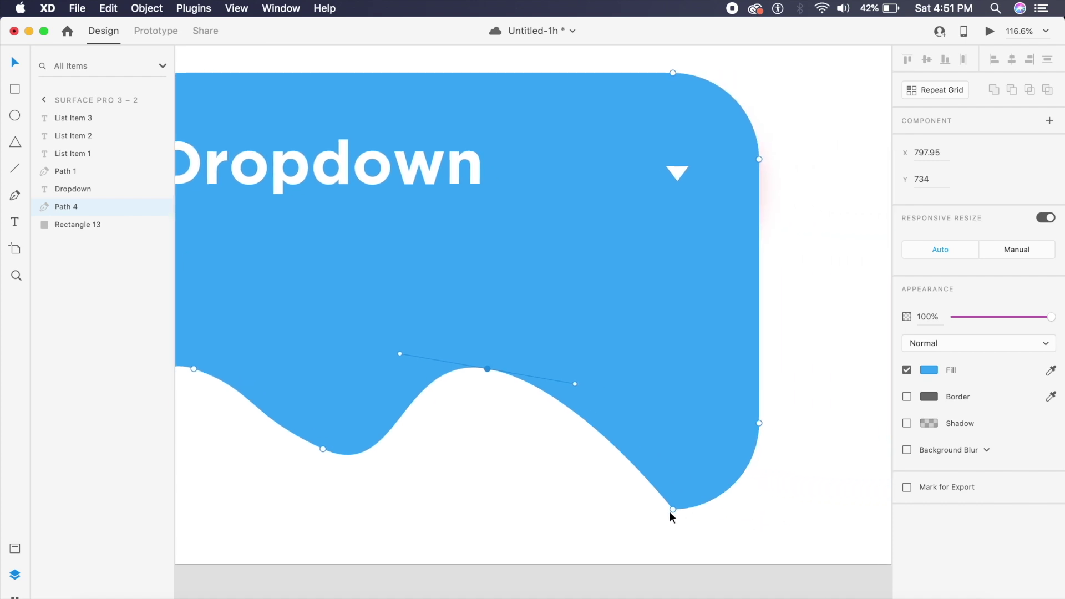
{"action": "left_click_drag", "start_coordinate": [672, 509], "coordinate": [658, 453]}
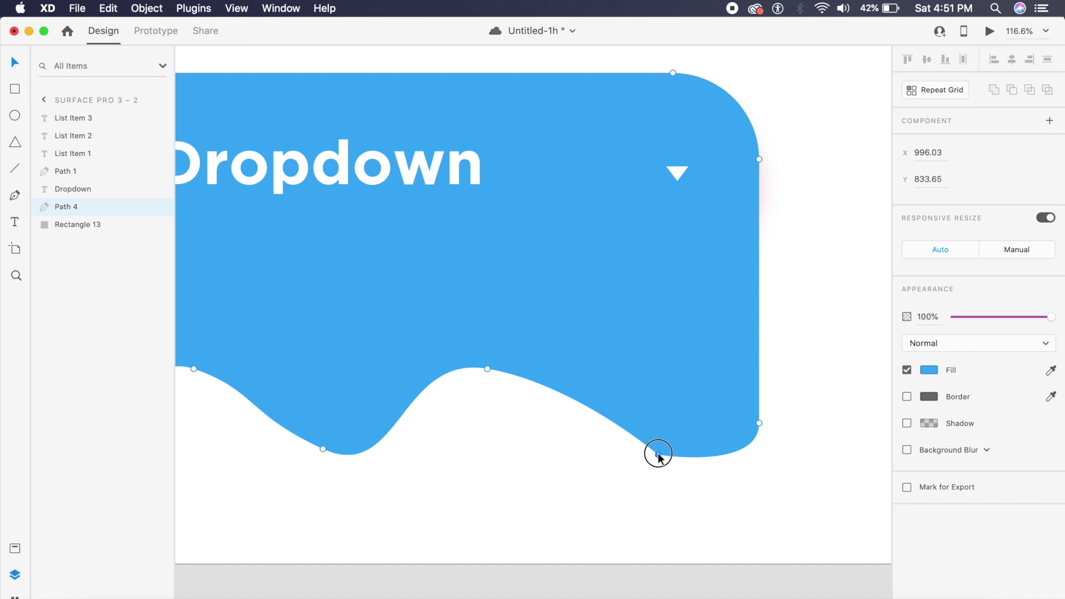
{"action": "double_click", "coordinate": [658, 453]}
{"action": "left_click_drag", "start_coordinate": [659, 454], "coordinate": [634, 466]}
Step: Raise both wave crests and shift them to the right, placing the second at about X 848, Y 702
{"action": "left_click_drag", "start_coordinate": [487, 368], "coordinate": [530, 342]}
{"action": "scroll", "coordinate": [469, 442], "scroll_direction": "down", "scroll_amount": 6}
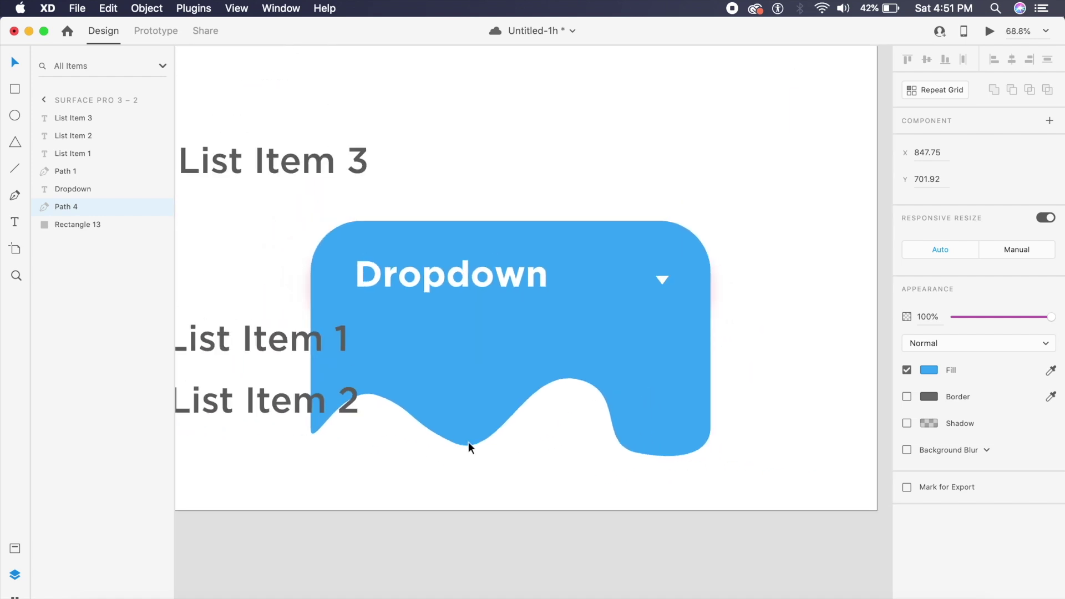
{"action": "left_click_drag", "start_coordinate": [377, 395], "coordinate": [395, 373]}
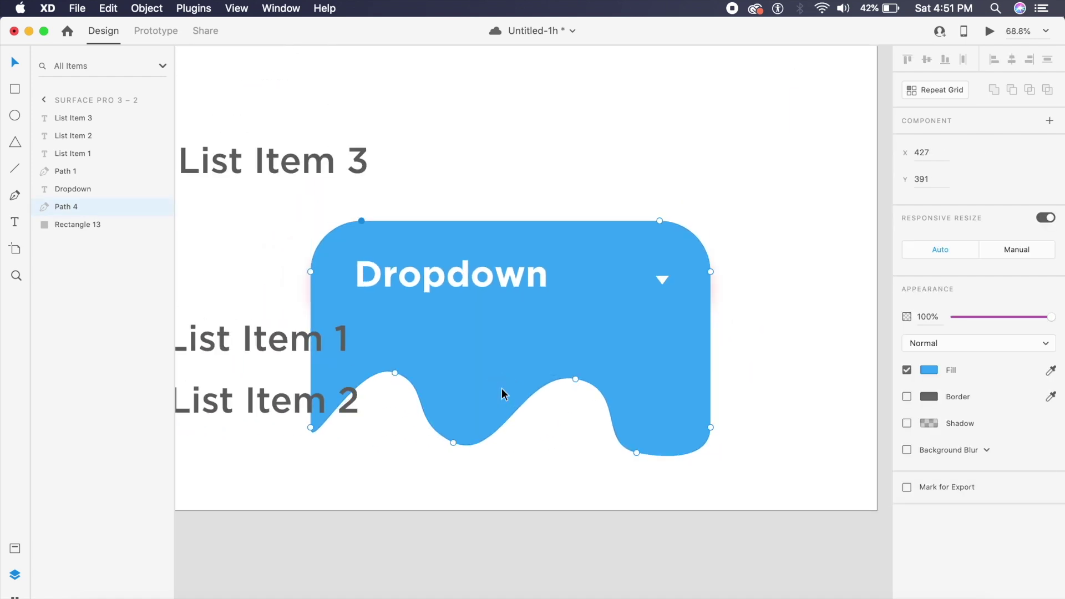
Step: Select the five anchors of the wavy bottom edge and move them up together so the wave crosses the red button
{"action": "left_click", "coordinate": [394, 373]}
{"action": "left_click", "coordinate": [453, 442], "text": "shift"}
{"action": "left_click", "coordinate": [311, 427], "text": "shift"}
{"action": "left_click", "coordinate": [575, 379], "text": "shift"}
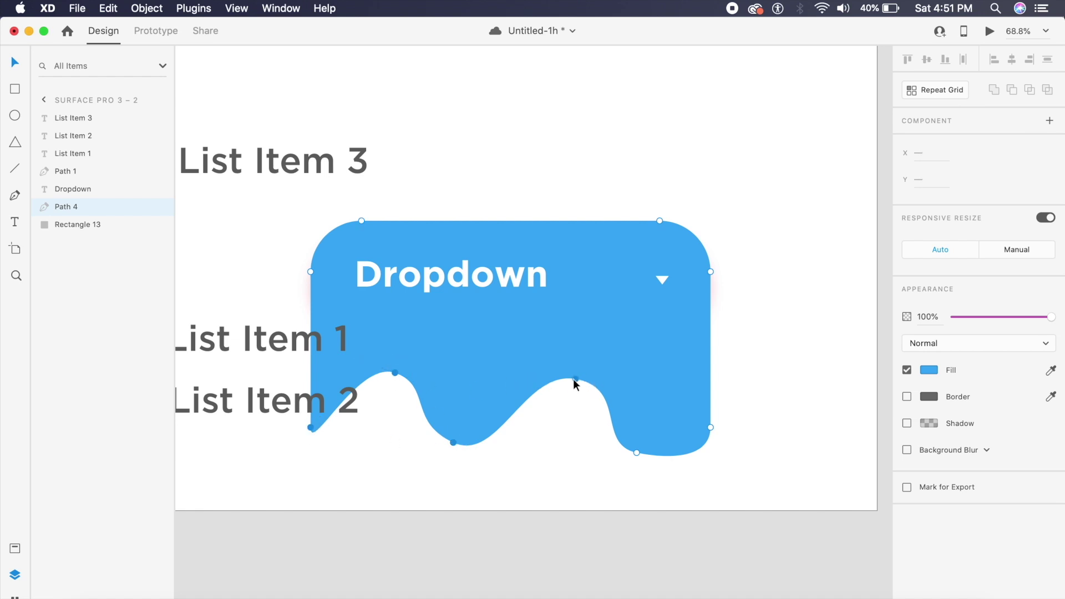
{"action": "left_click", "coordinate": [637, 453], "text": "shift"}
{"action": "mouse_move", "coordinate": [574, 379]}
{"action": "left_mouse_down"}
{"action": "mouse_move", "coordinate": [562, 269]}
{"action": "mouse_move", "coordinate": [575, 240]}
{"action": "mouse_move", "coordinate": [575, 252]}
{"action": "left_mouse_up"}
Step: Reposition the wave's left-end anchor to about X 331, Y 531 to follow the red button's rounded edge
{"action": "scroll", "coordinate": [576, 252], "scroll_direction": "up", "scroll_amount": 5}
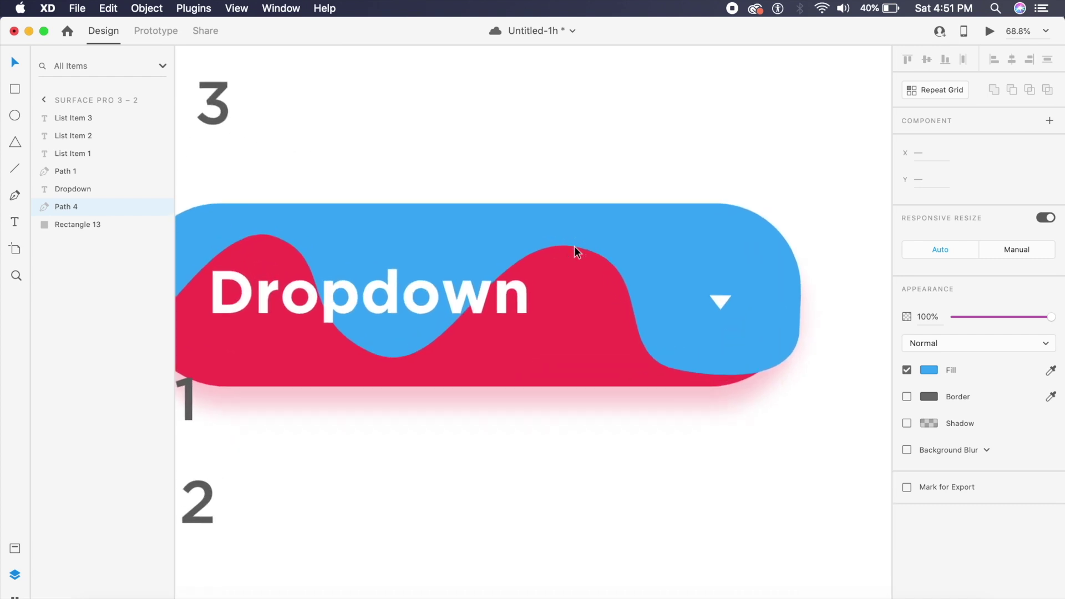
{"action": "scroll", "coordinate": [574, 245], "scroll_direction": "left", "scroll_amount": 6}
{"action": "left_click", "coordinate": [417, 337]}
{"action": "double_click", "coordinate": [376, 296]}
{"action": "left_click_drag", "start_coordinate": [365, 329], "coordinate": [371, 328]}
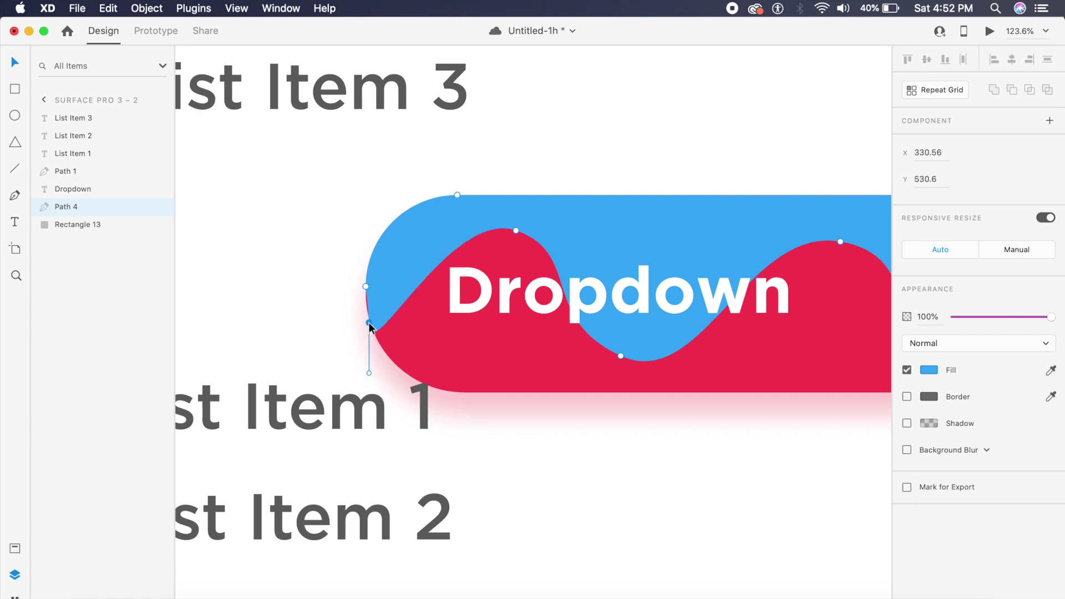
Step: Move the wave's right-end anchor up to about X 1113, Y 512 to follow the red button's rounded edge
{"action": "scroll", "coordinate": [370, 329], "scroll_direction": "right", "scroll_amount": 5}
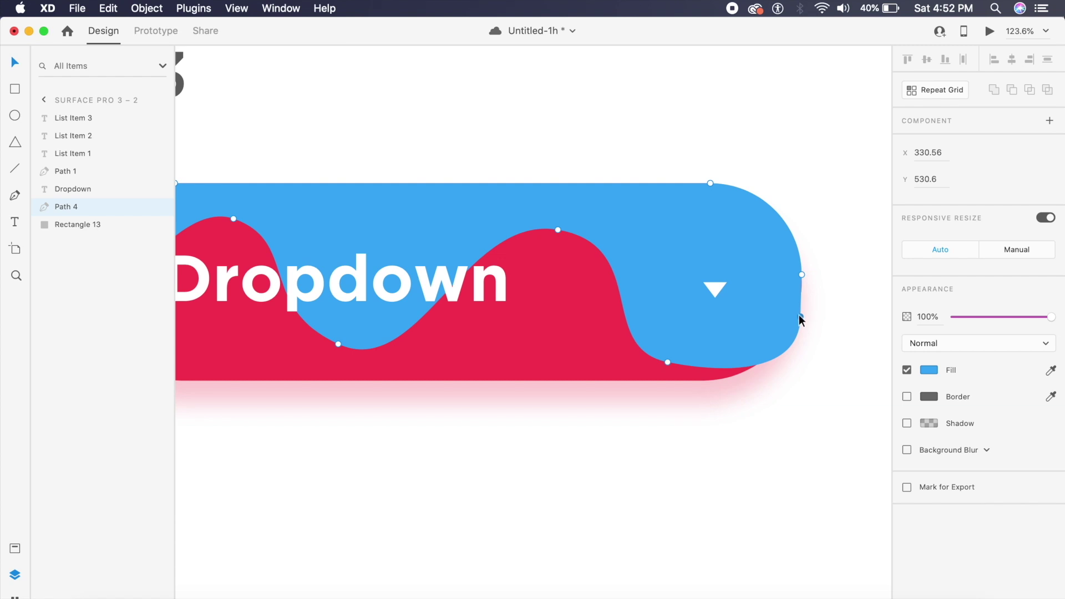
{"action": "left_click_drag", "start_coordinate": [799, 315], "coordinate": [803, 298]}
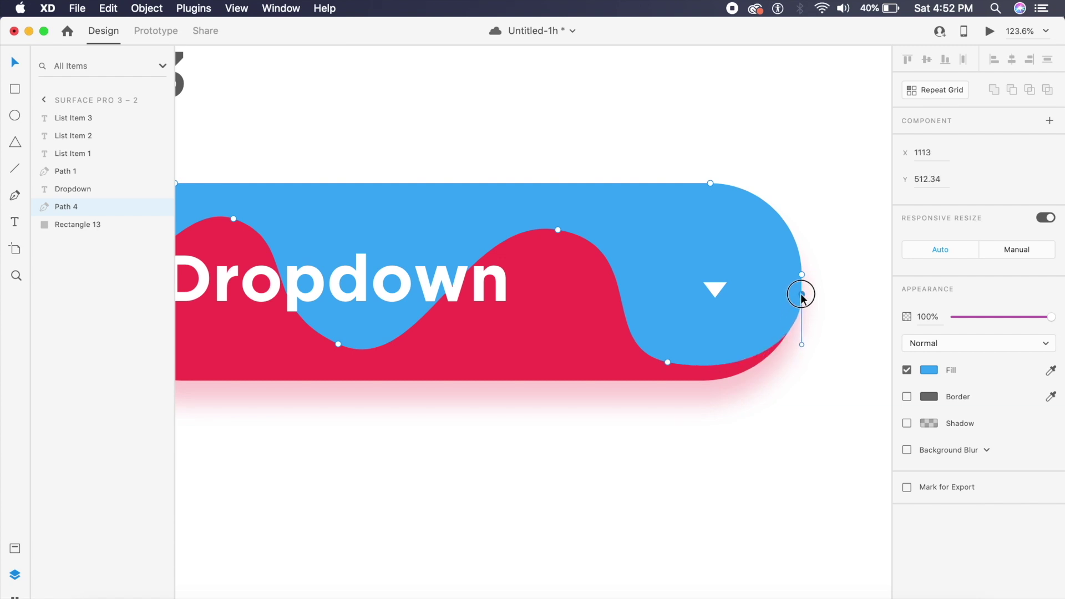
{"action": "left_click", "coordinate": [801, 374]}
{"action": "key", "text": "super+0"}
Step: Set the blend mode of the blue wave overlay to Darken
{"action": "left_click", "coordinate": [735, 353]}
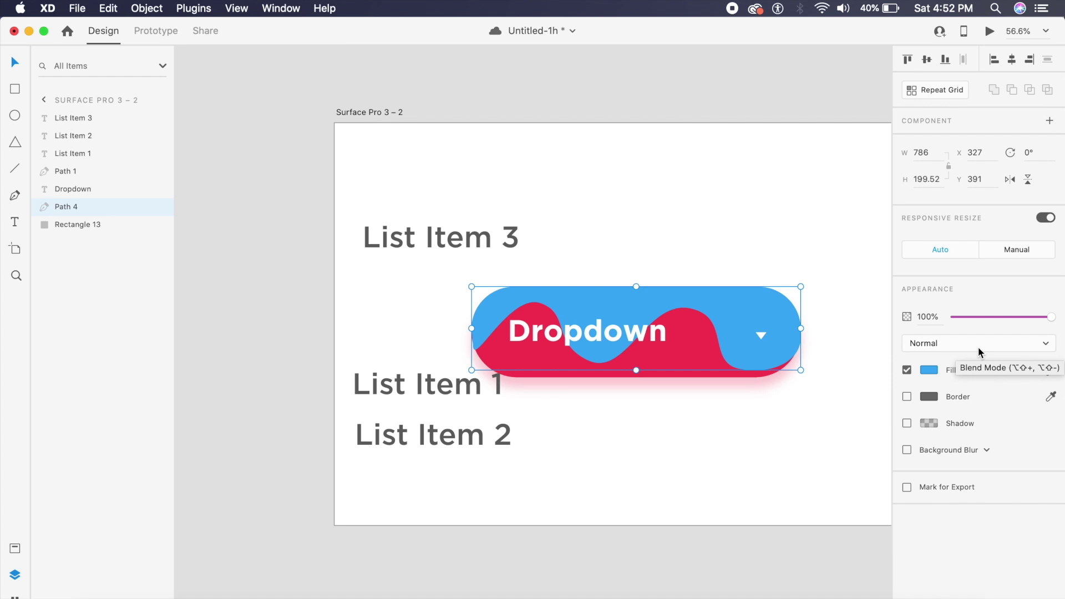
{"action": "left_click", "coordinate": [978, 347]}
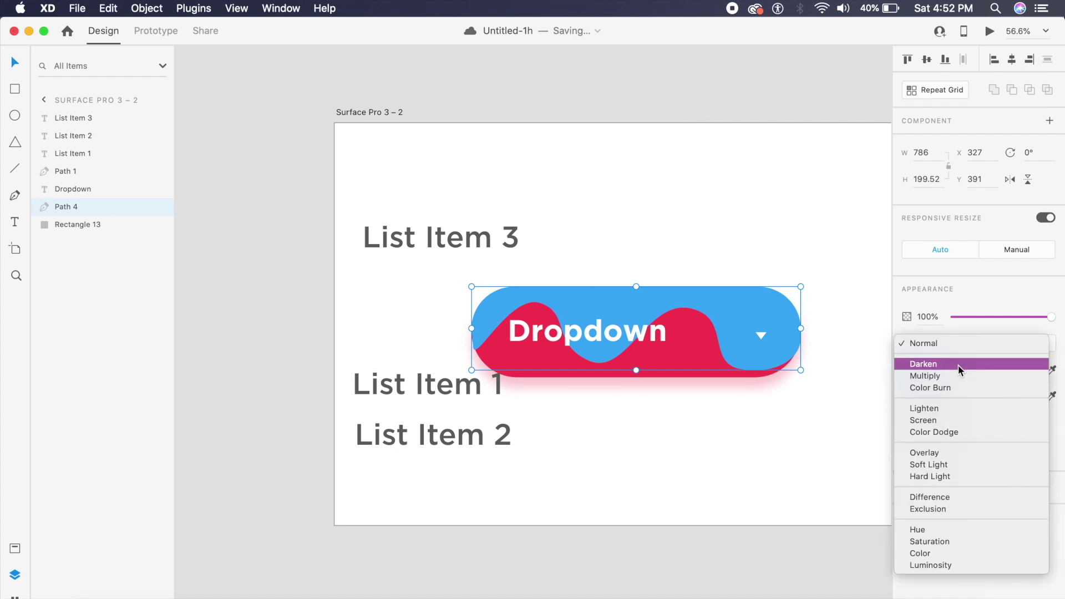
{"action": "left_click", "coordinate": [939, 365]}
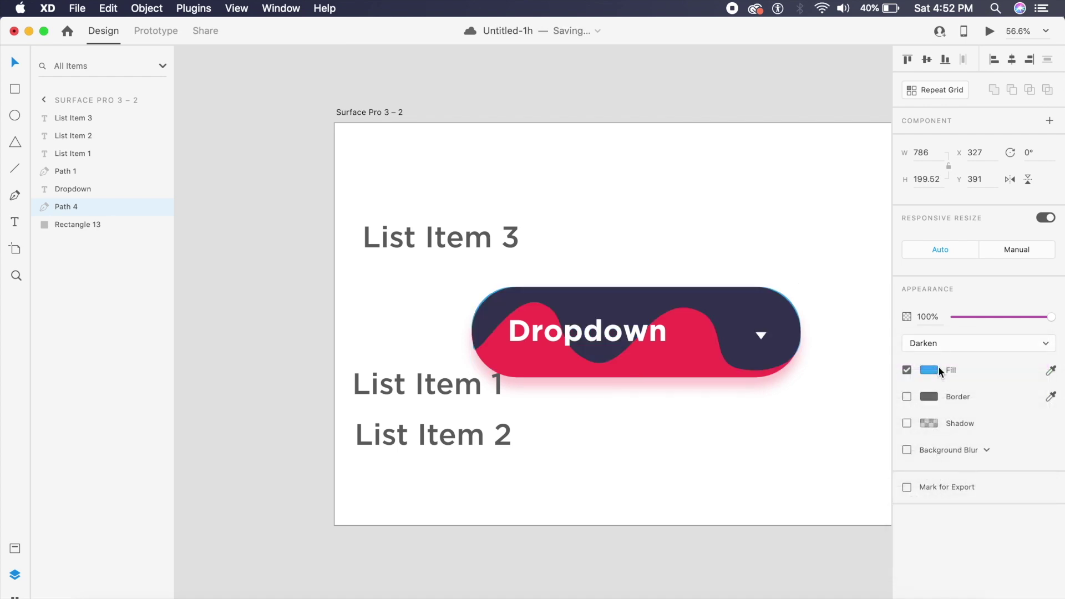
{"action": "left_click", "coordinate": [971, 345]}
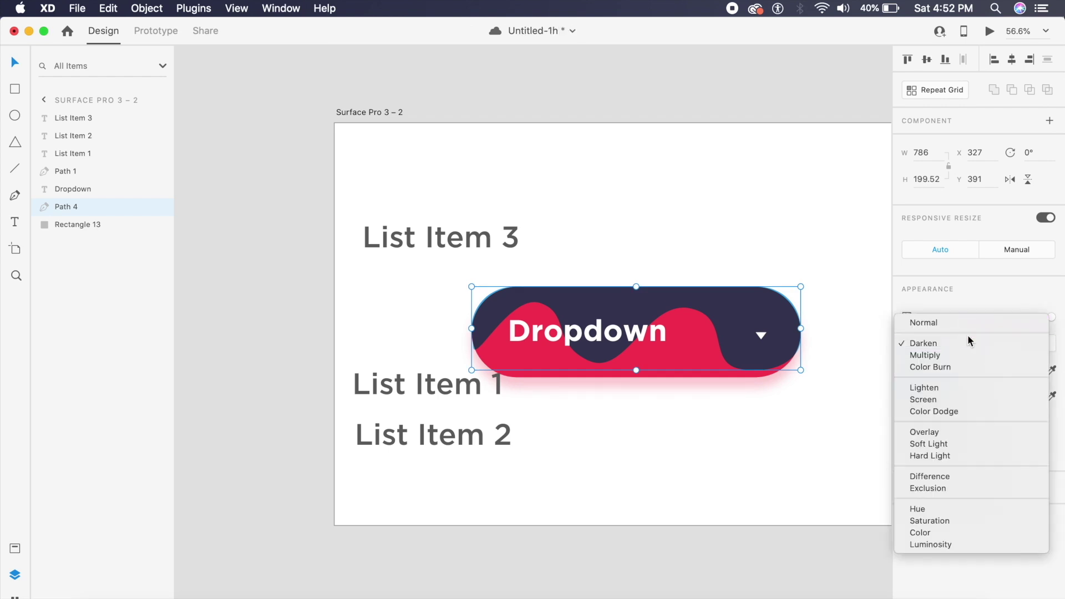
{"action": "left_click", "coordinate": [970, 298]}
Step: Try 50% opacity on the wave overlay and settle on 25%
{"action": "left_click", "coordinate": [929, 321]}
{"action": "type", "text": "50"}
{"action": "key", "text": "Return"}
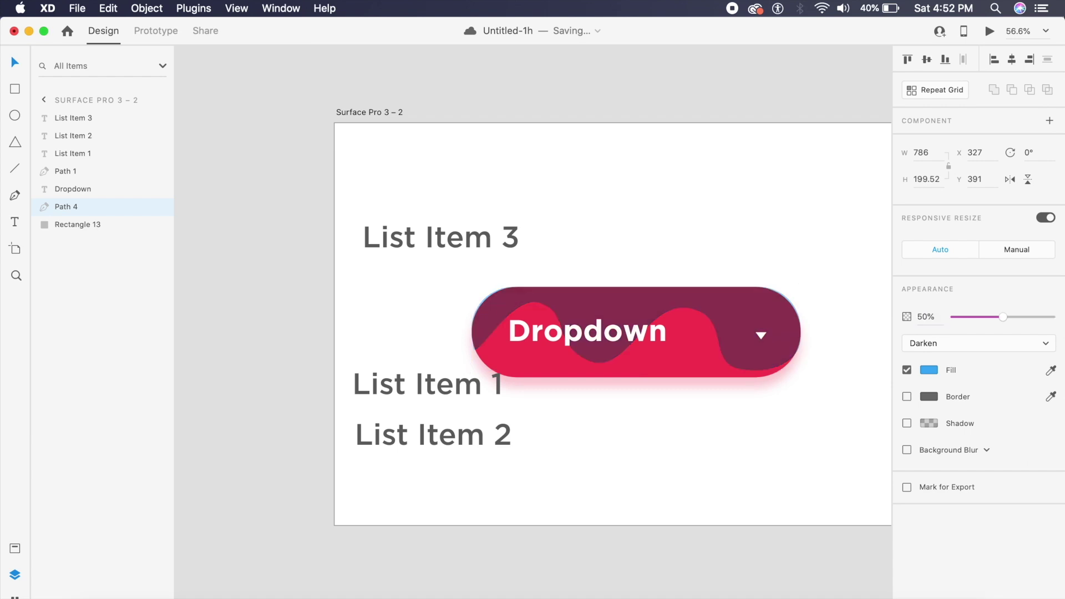
{"action": "left_click", "coordinate": [924, 317]}
{"action": "type", "text": "25"}
{"action": "key", "text": "Return"}
{"action": "left_click", "coordinate": [760, 219]}
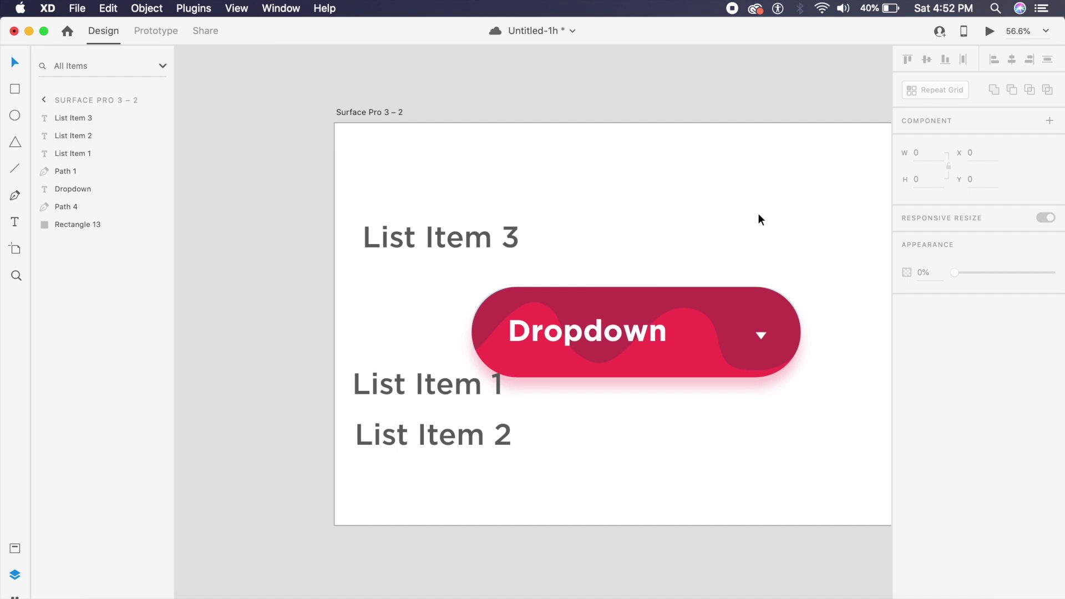
Step: Stack List Item 1, List Item 2 and List Item 3 below the red button, left-aligned with the Dropdown label at X 413
{"action": "scroll", "coordinate": [759, 214], "scroll_direction": "down", "scroll_amount": 2}
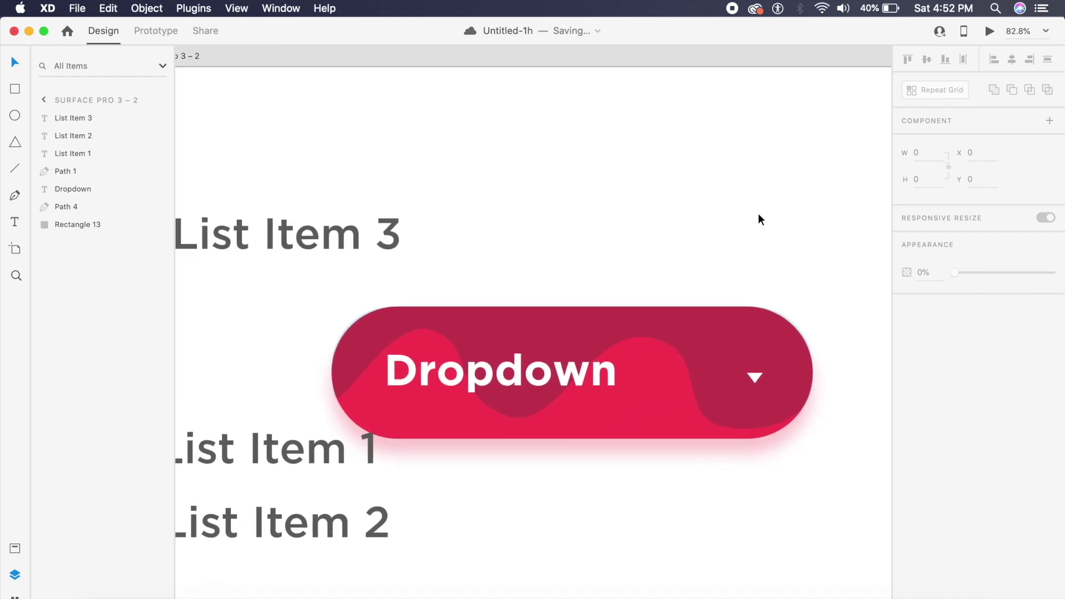
{"action": "left_click", "coordinate": [587, 333]}
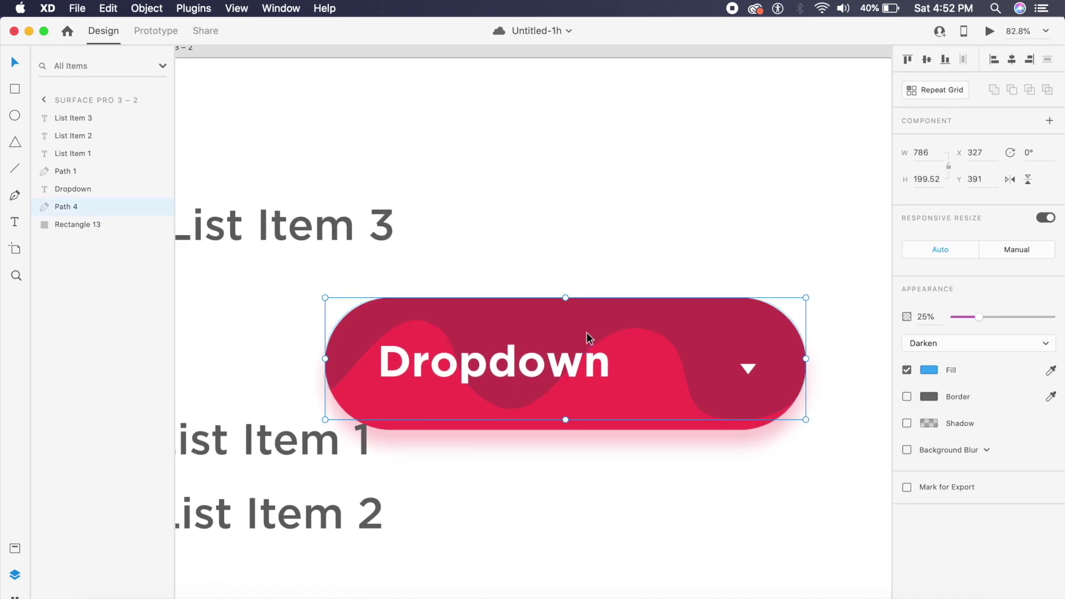
{"action": "left_click", "coordinate": [620, 204]}
{"action": "scroll", "coordinate": [621, 204], "scroll_direction": "down", "scroll_amount": 2}
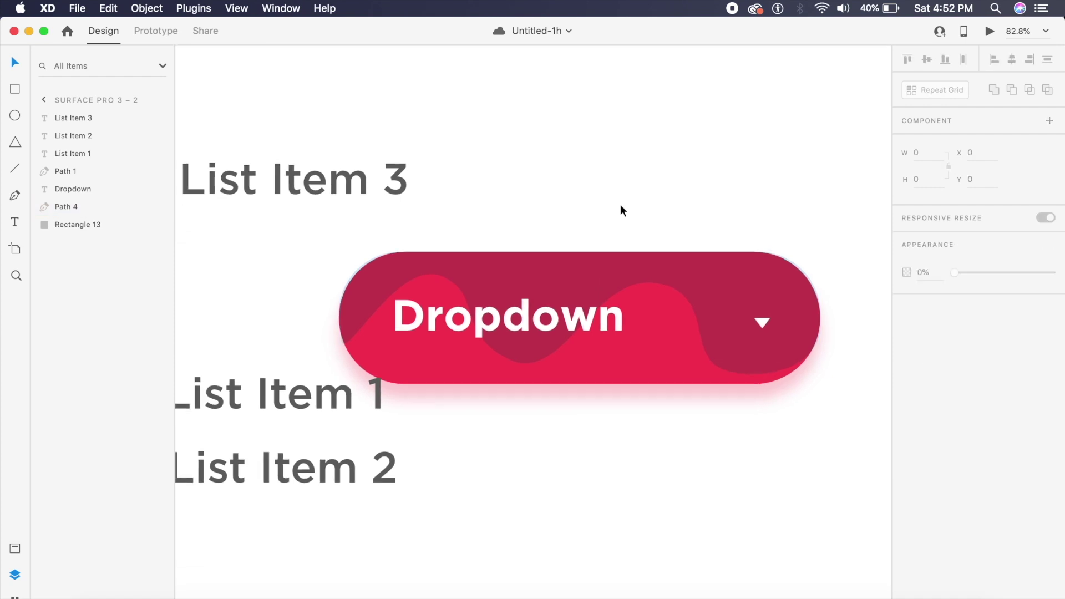
{"action": "scroll", "coordinate": [623, 213], "scroll_direction": "down", "scroll_amount": 2}
{"action": "scroll", "coordinate": [625, 228], "scroll_direction": "down", "scroll_amount": 3}
{"action": "left_click_drag", "start_coordinate": [414, 333], "coordinate": [561, 360]}
{"action": "left_click_drag", "start_coordinate": [443, 372], "coordinate": [586, 410]}
{"action": "left_click_drag", "start_coordinate": [434, 194], "coordinate": [570, 465]}
Step: Set the text size of all three list items to 48 and move them up together to about Y 643
{"action": "left_click", "coordinate": [600, 418], "text": "shift"}
{"action": "left_click", "coordinate": [542, 358], "text": "shift"}
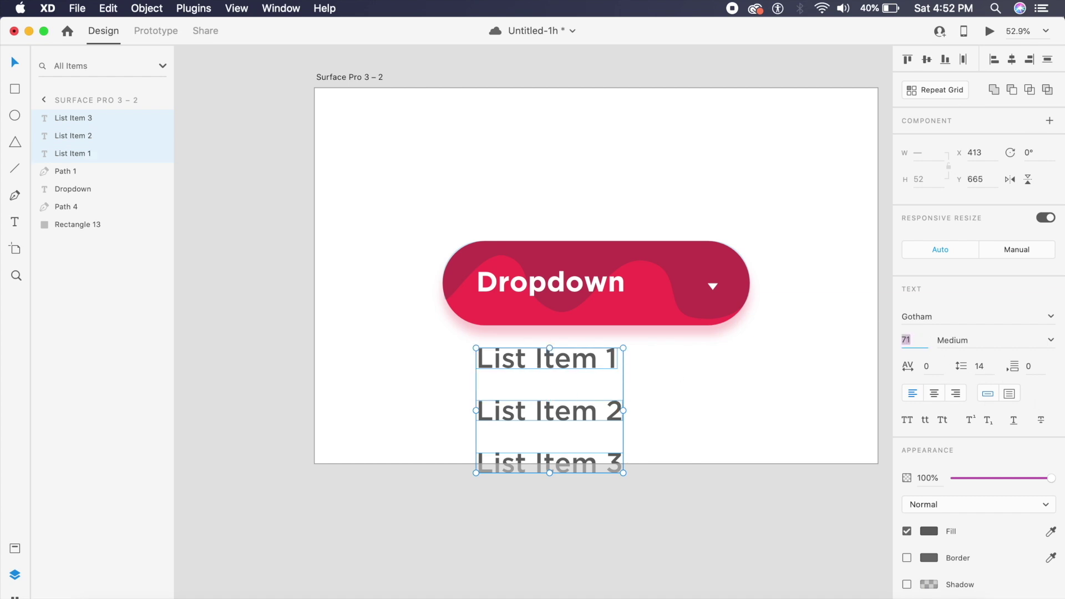
{"action": "key", "text": "BackSpace"}
{"action": "key", "text": "BackSpace"}
{"action": "type", "text": "48"}
{"action": "key", "text": "Return"}
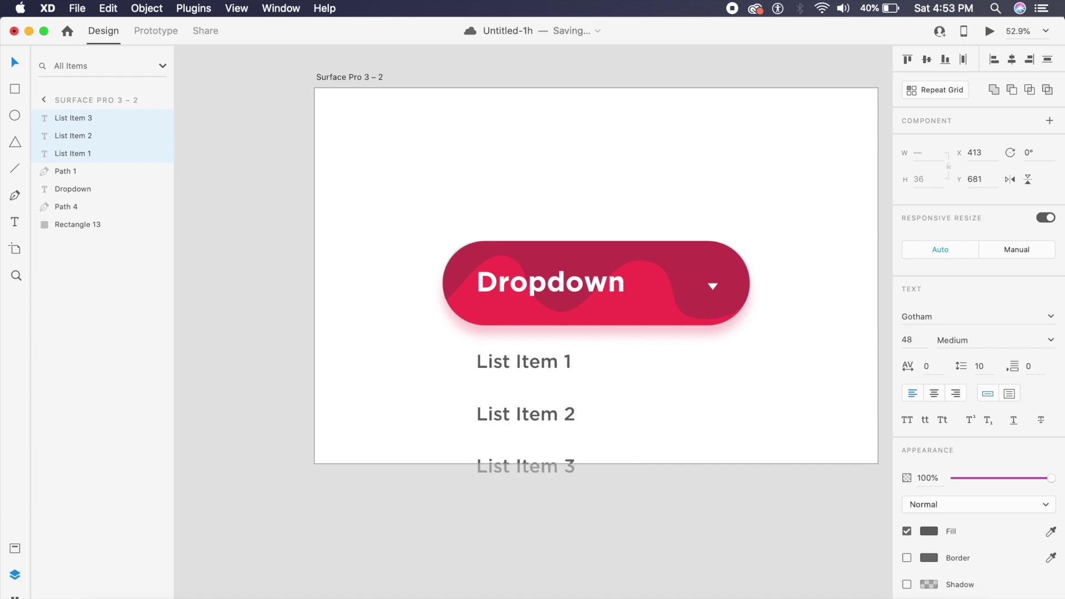
{"action": "left_click_drag", "start_coordinate": [564, 412], "coordinate": [567, 399]}
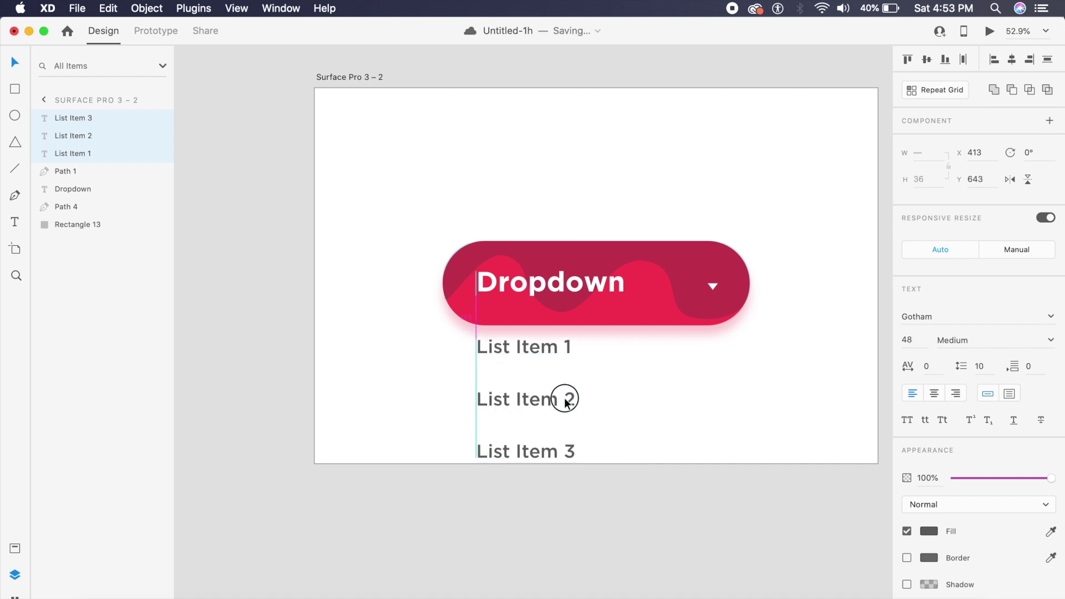
{"action": "left_click", "coordinate": [614, 417]}
Step: Draw a 786 by 632 rectangle covering the button and list items, and mask the three list items with it
{"action": "key", "text": "r"}
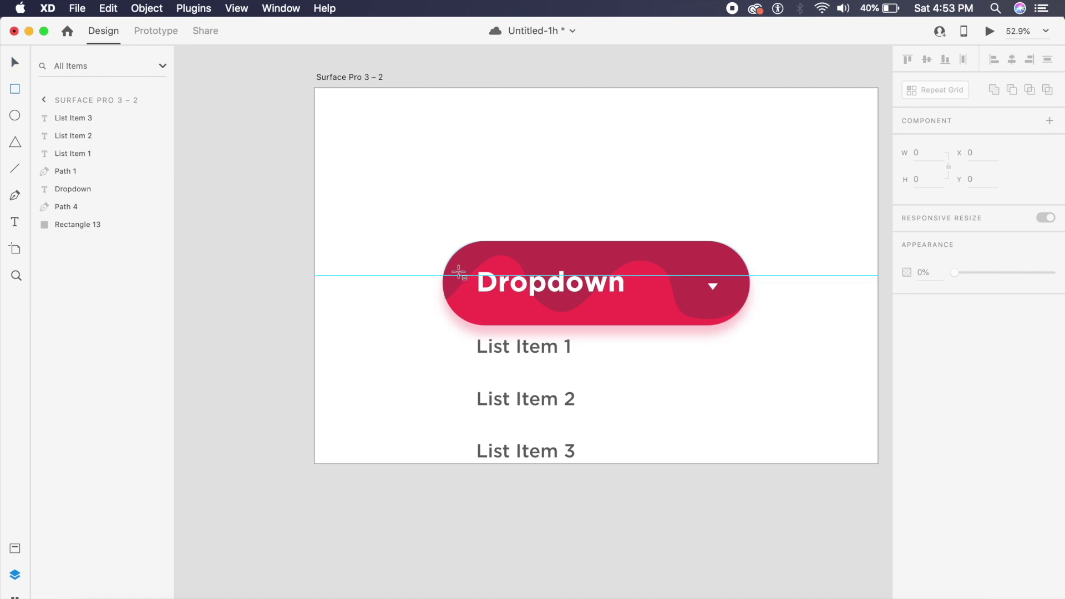
{"action": "left_click_drag", "start_coordinate": [445, 240], "coordinate": [753, 489]}
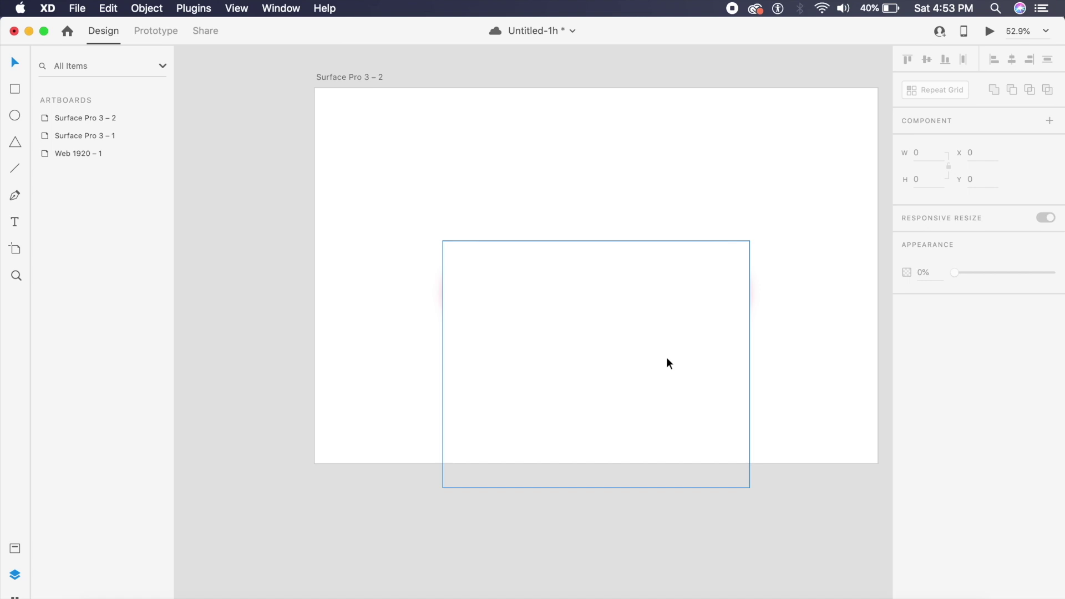
{"action": "left_click_drag", "start_coordinate": [811, 446], "coordinate": [367, 345]}
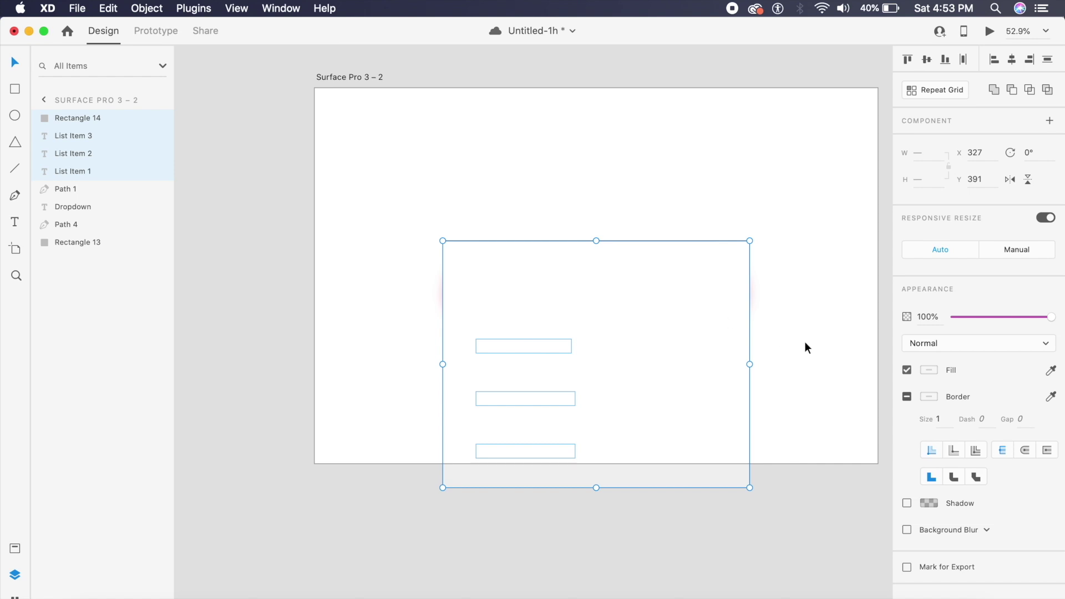
{"action": "key", "text": "super+shift+m"}
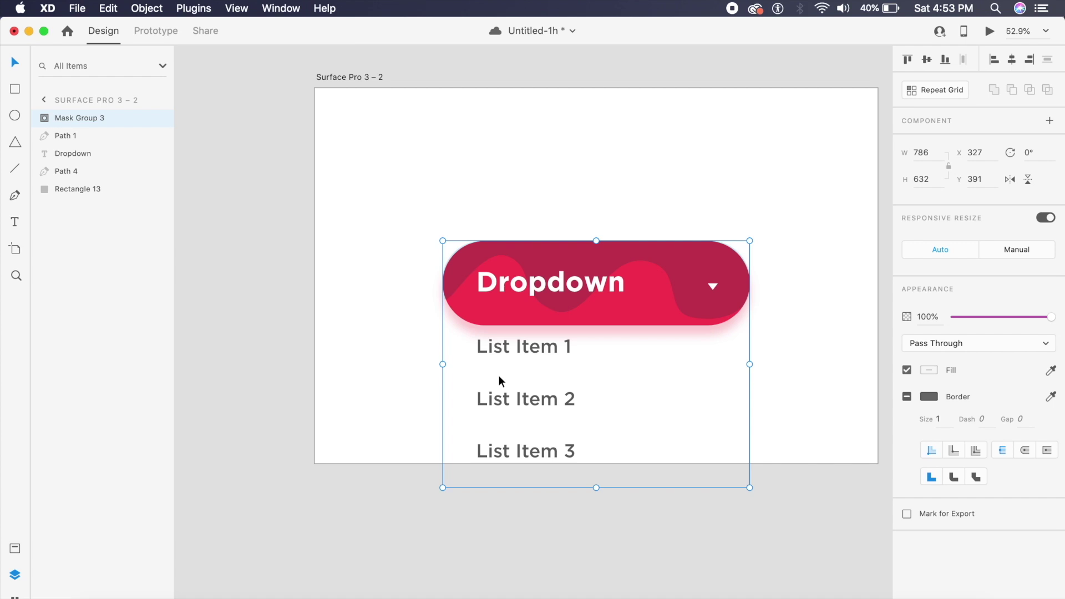
Step: Lower the top edge of the rectangle inside the mask group to the button's bottom edge, making it 414 high
{"action": "scroll", "coordinate": [521, 348], "scroll_direction": "right", "scroll_amount": 2}
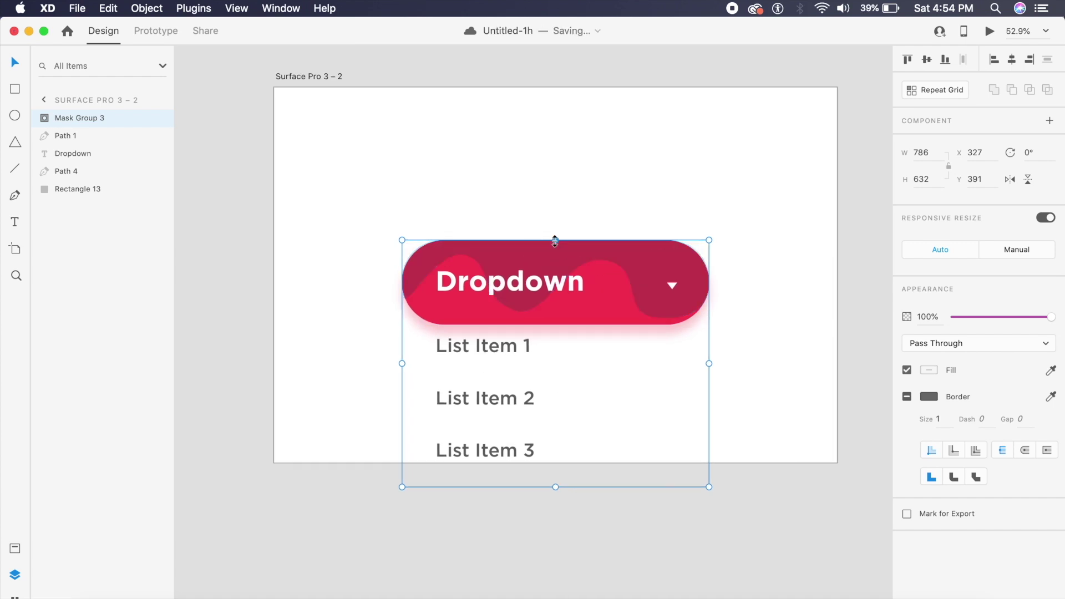
{"action": "double_click", "coordinate": [446, 353]}
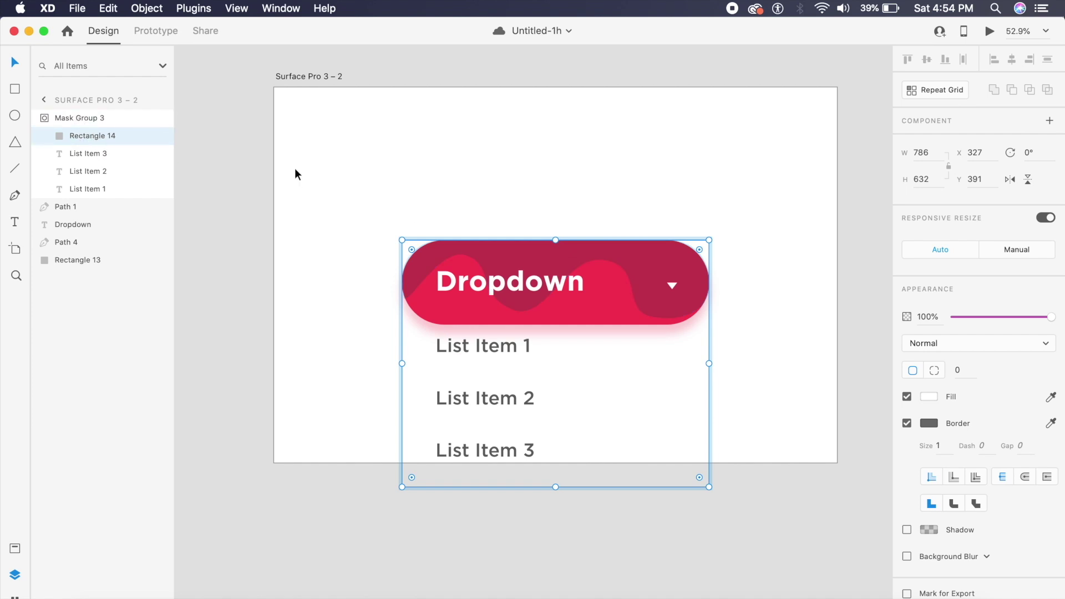
{"action": "left_click_drag", "start_coordinate": [556, 241], "coordinate": [545, 327]}
{"action": "scroll", "coordinate": [583, 291], "scroll_direction": "up", "scroll_amount": 3}
{"action": "scroll", "coordinate": [582, 292], "scroll_direction": "up", "scroll_amount": 2}
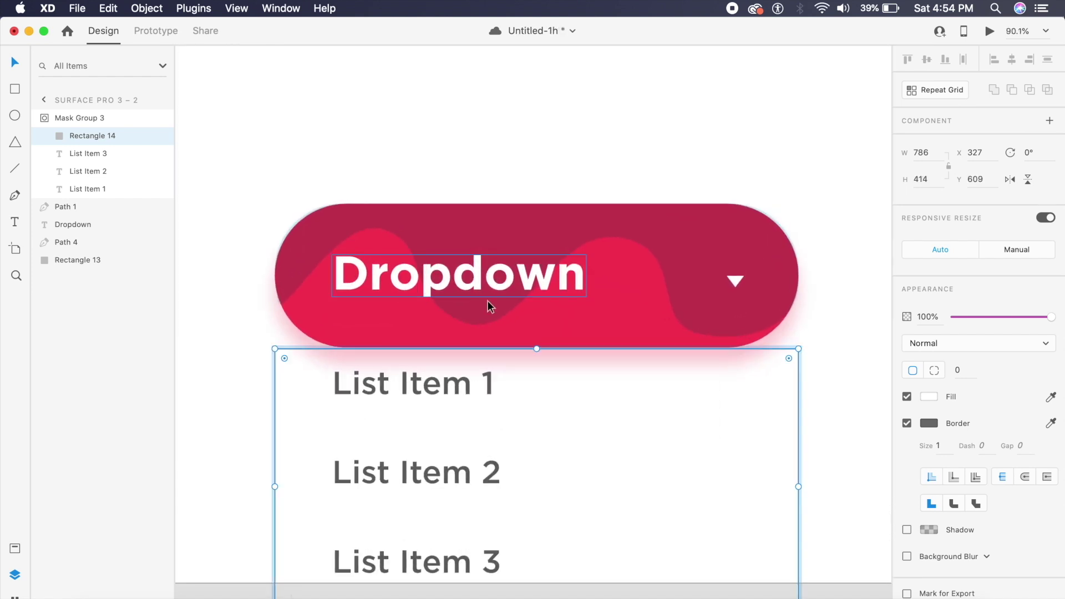
{"action": "scroll", "coordinate": [601, 314], "scroll_direction": "down", "scroll_amount": 4}
{"action": "left_click", "coordinate": [775, 335]}
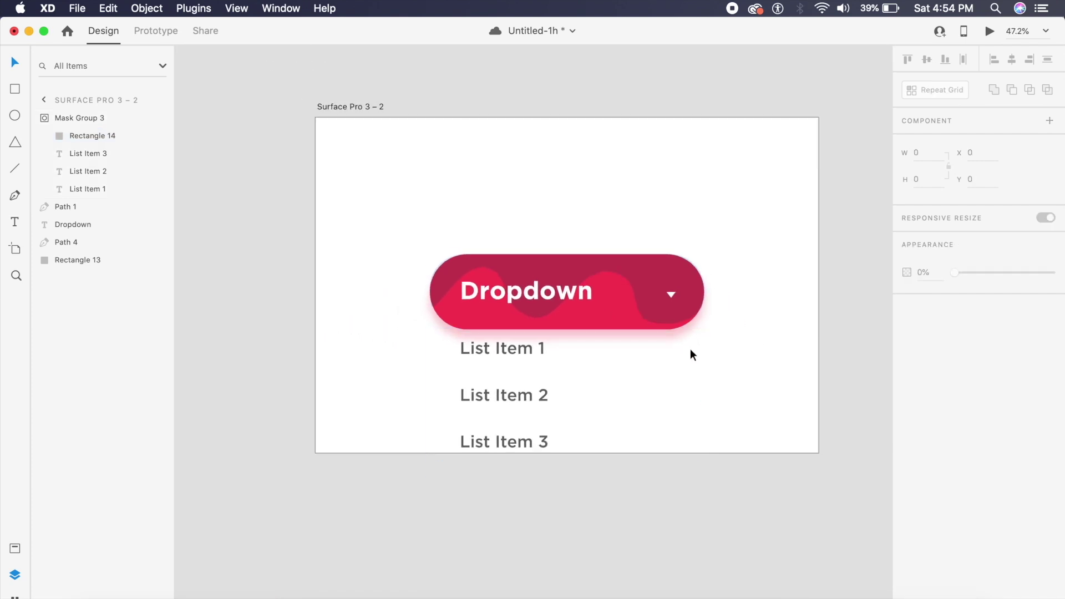
Step: Move the three list items up out of the mask area, placing List Item 1 at Y 543 and List Item 2 at Y 281
{"action": "left_click", "coordinate": [472, 356]}
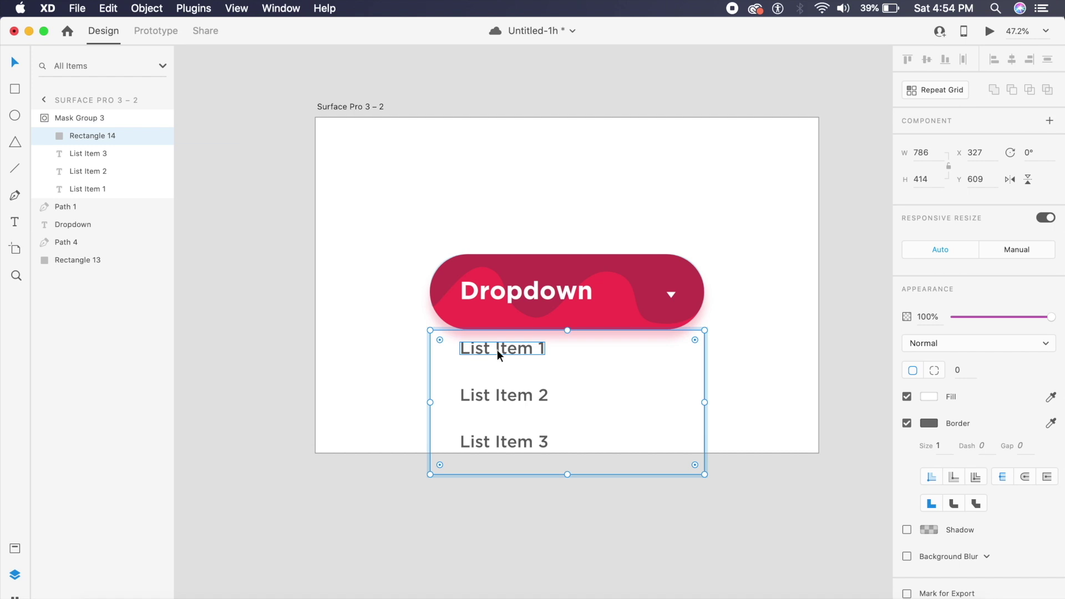
{"action": "double_click", "coordinate": [498, 350]}
{"action": "left_click_drag", "start_coordinate": [521, 348], "coordinate": [511, 314]}
{"action": "scroll", "coordinate": [531, 280], "scroll_direction": "up", "scroll_amount": 2}
{"action": "scroll", "coordinate": [531, 279], "scroll_direction": "up", "scroll_amount": 3}
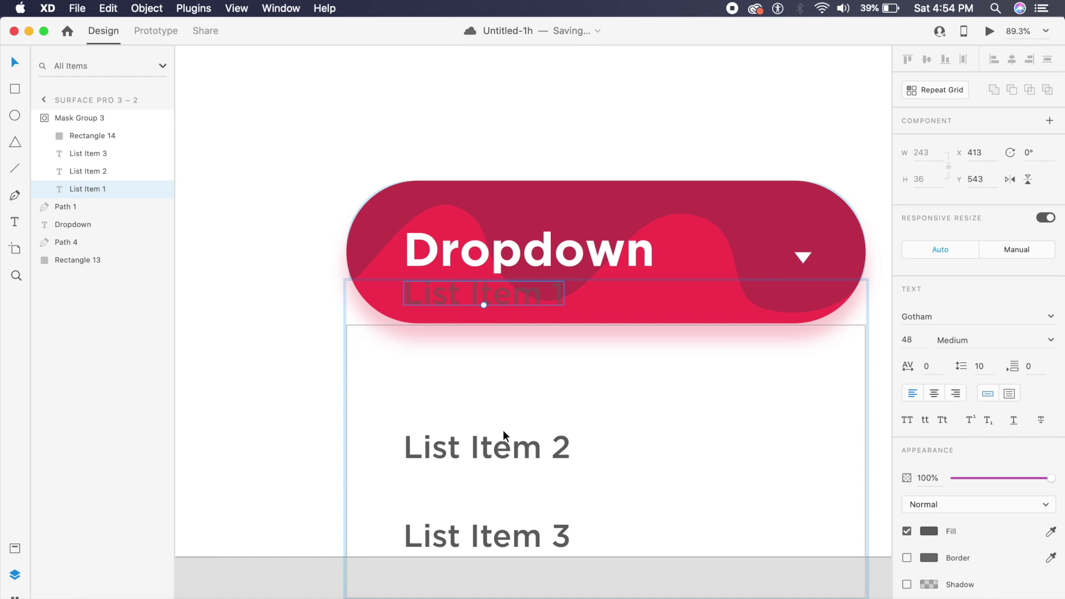
{"action": "left_click", "coordinate": [502, 456]}
{"action": "left_click_drag", "start_coordinate": [503, 457], "coordinate": [514, 125]}
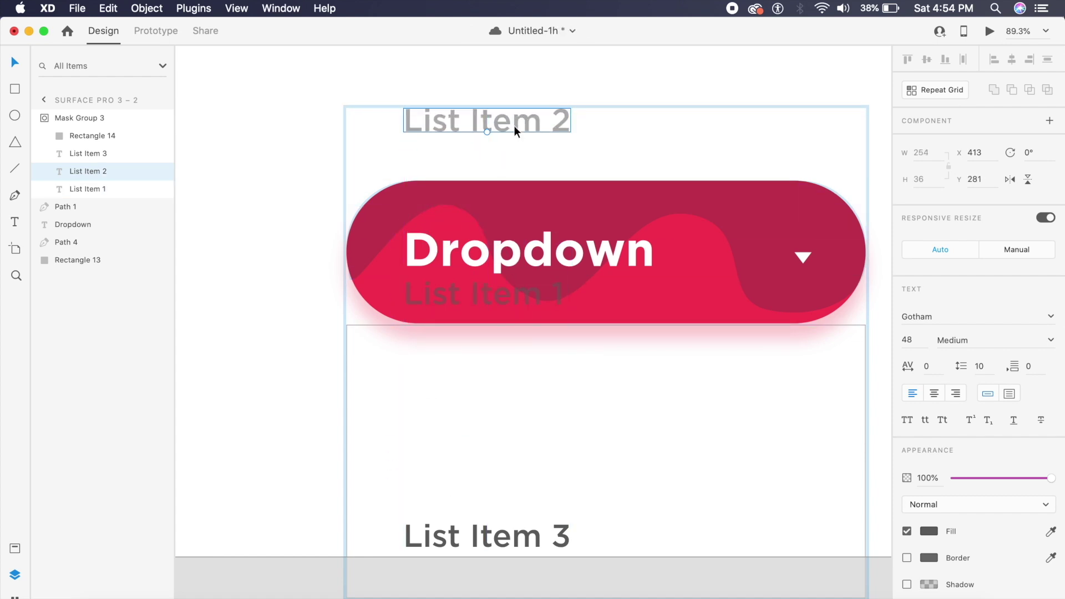
{"action": "scroll", "coordinate": [514, 126], "scroll_direction": "down", "scroll_amount": 4}
{"action": "left_click_drag", "start_coordinate": [487, 360], "coordinate": [485, 111]}
{"action": "left_click", "coordinate": [683, 243]}
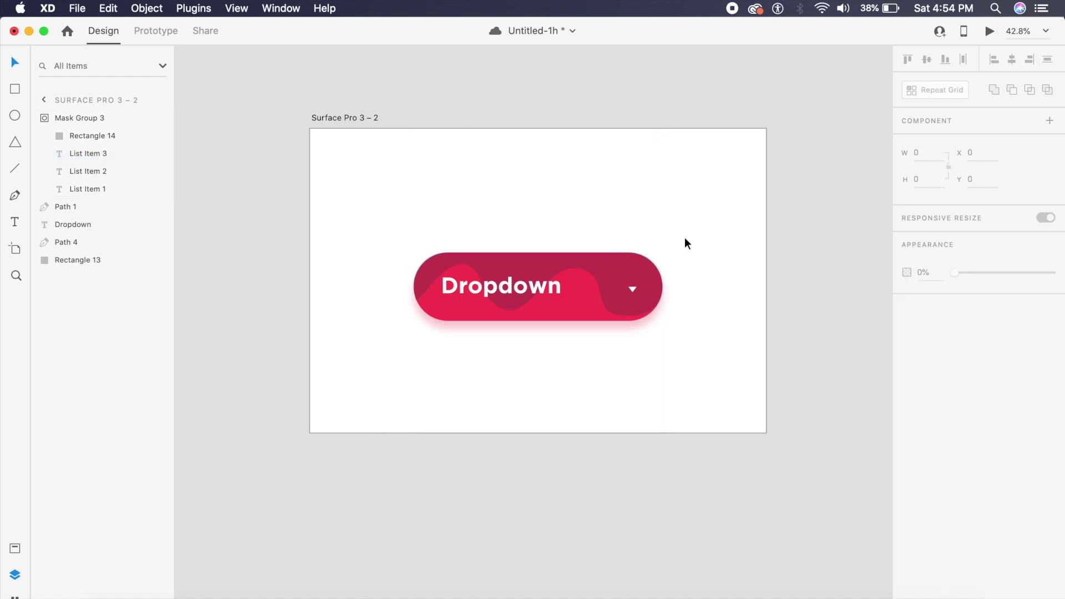
Step: Make the complete button and its masked list a component and add a Hover State to it
{"action": "left_click", "coordinate": [452, 305]}
{"action": "left_click_drag", "start_coordinate": [340, 194], "coordinate": [716, 397]}
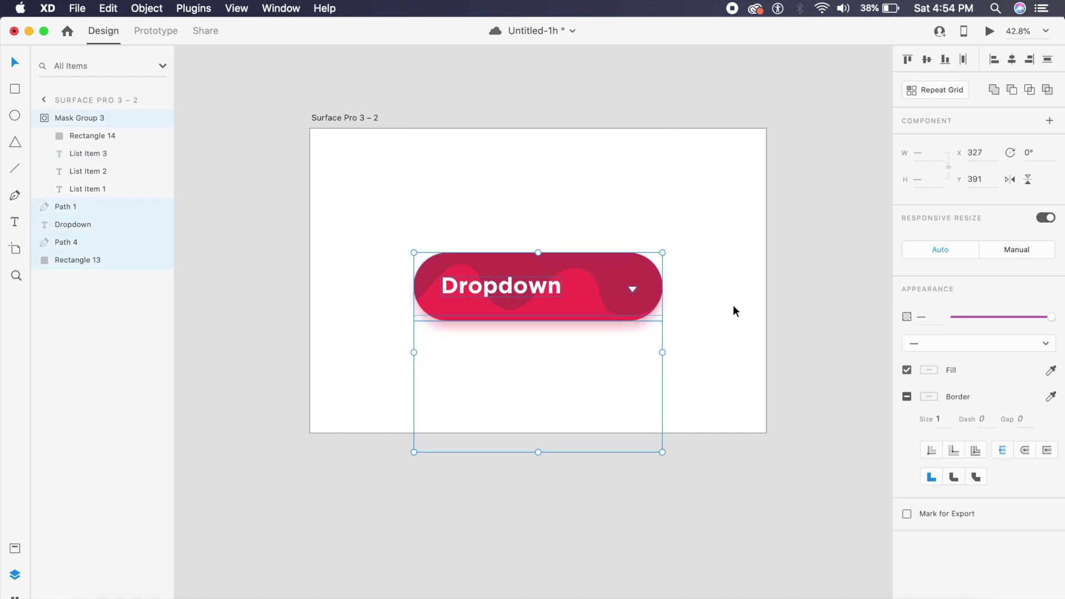
{"action": "key", "text": "super+k"}
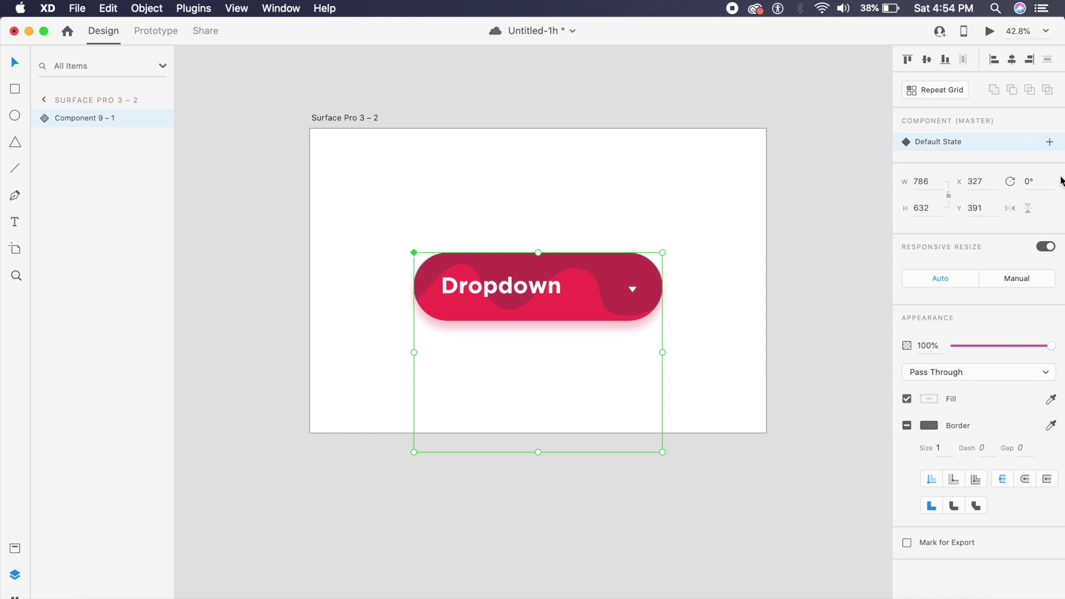
{"action": "left_click", "coordinate": [1049, 143]}
{"action": "left_click", "coordinate": [967, 174]}
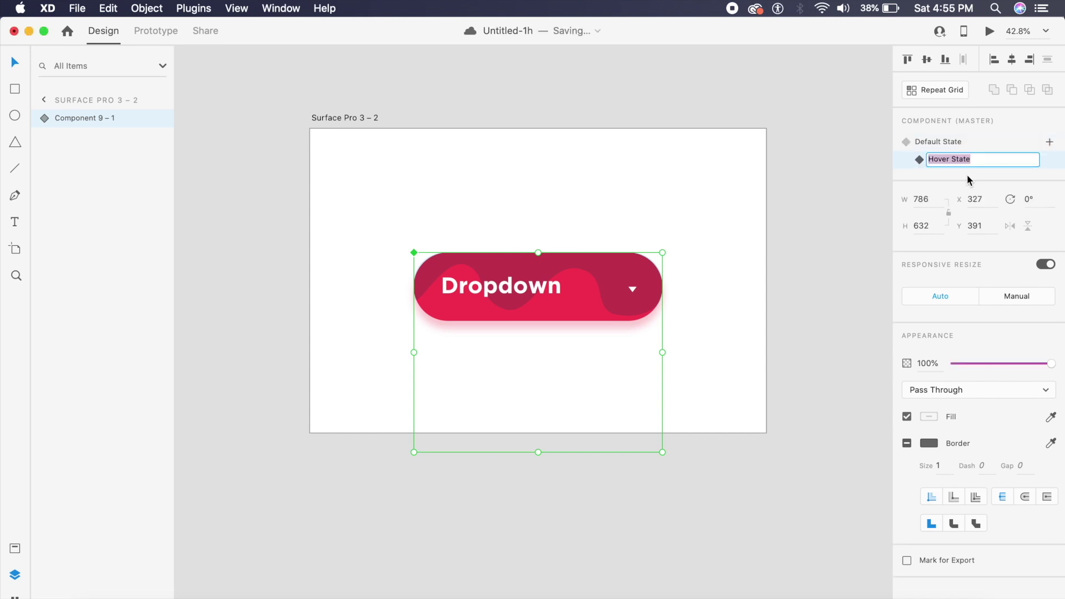
{"action": "left_click", "coordinate": [899, 167]}
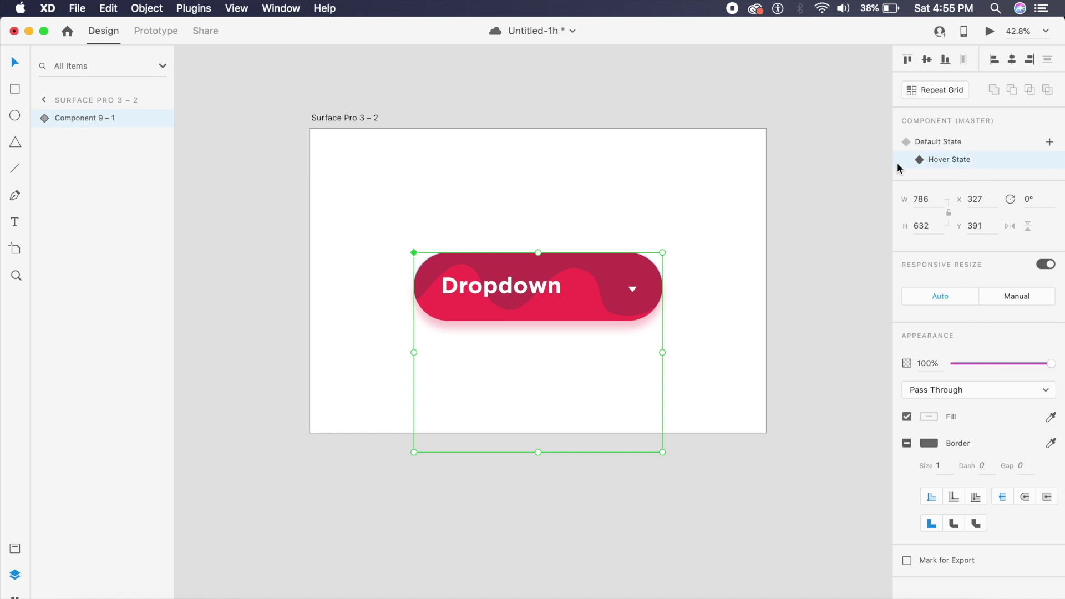
Step: Flip the dropdown arrow inside the component's hover state so that it points upward
{"action": "double_click", "coordinate": [601, 310]}
{"action": "left_click", "coordinate": [690, 305]}
{"action": "left_click", "coordinate": [625, 278]}
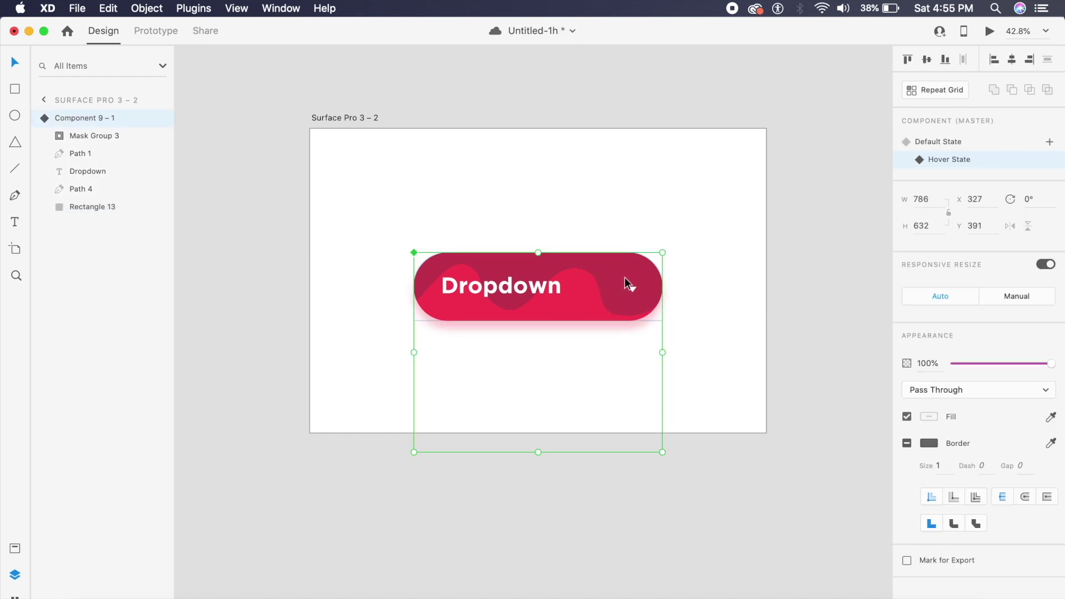
{"action": "scroll", "coordinate": [707, 309], "scroll_direction": "up", "scroll_amount": 5}
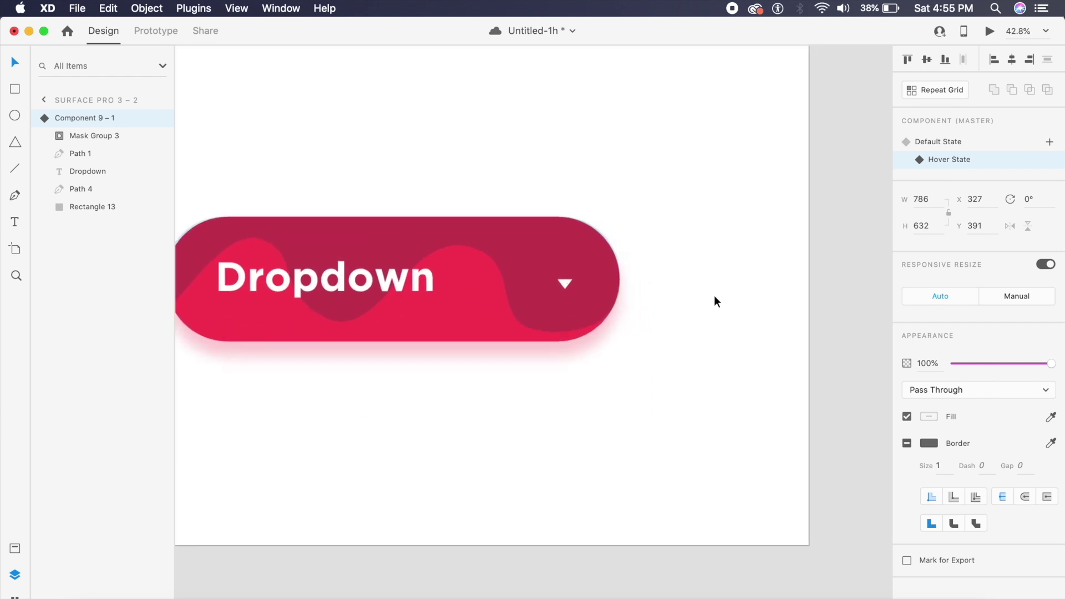
{"action": "left_click", "coordinate": [659, 238]}
{"action": "left_click", "coordinate": [660, 238]}
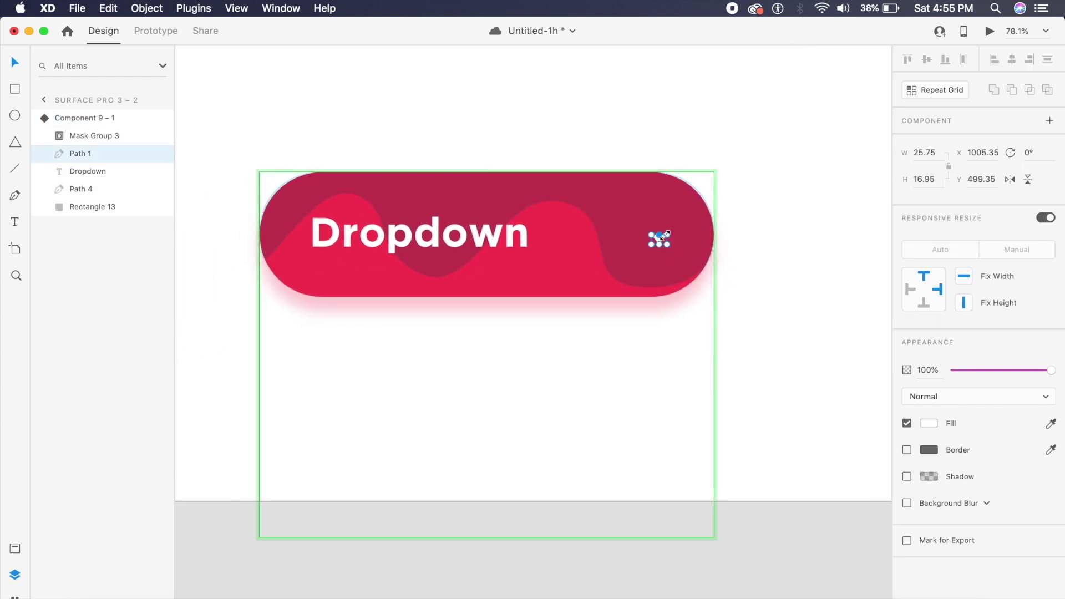
{"action": "left_click_drag", "start_coordinate": [668, 234], "coordinate": [643, 250]}
Step: Pull the wave path's left edge point and first crest down below the button, straightening them into a flat bottom edge at Y 906.91
{"action": "left_click", "coordinate": [637, 275]}
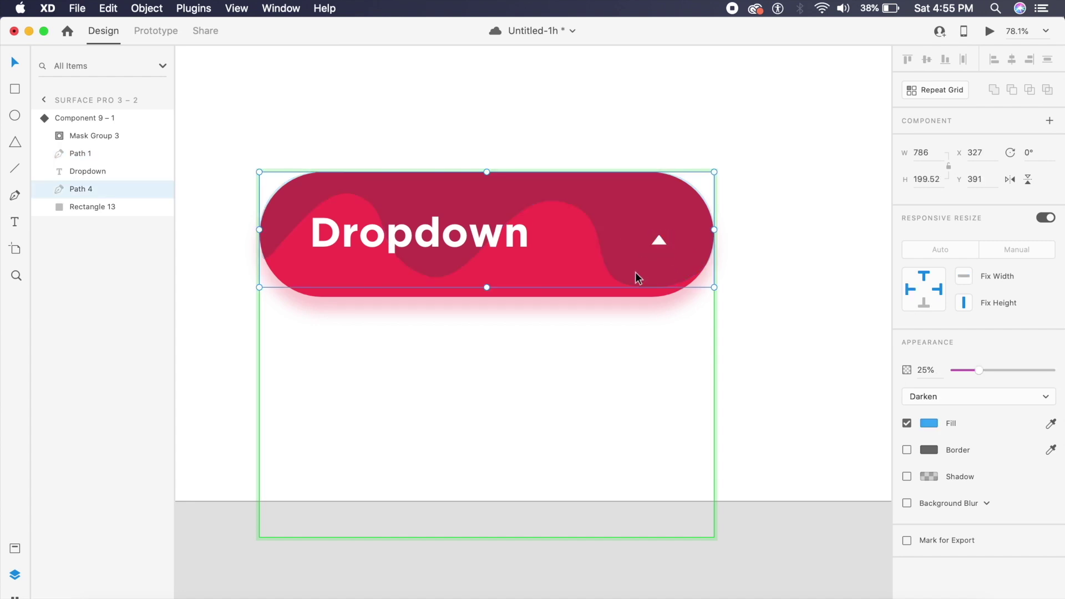
{"action": "double_click", "coordinate": [444, 178]}
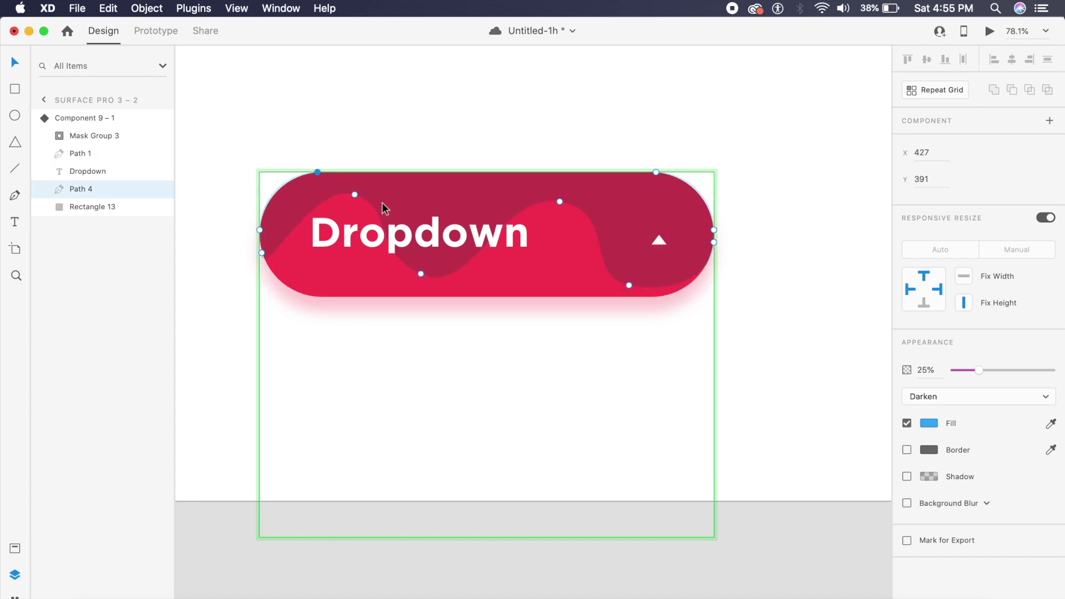
{"action": "left_click_drag", "start_coordinate": [355, 196], "coordinate": [352, 474]}
{"action": "left_click_drag", "start_coordinate": [262, 253], "coordinate": [261, 468]}
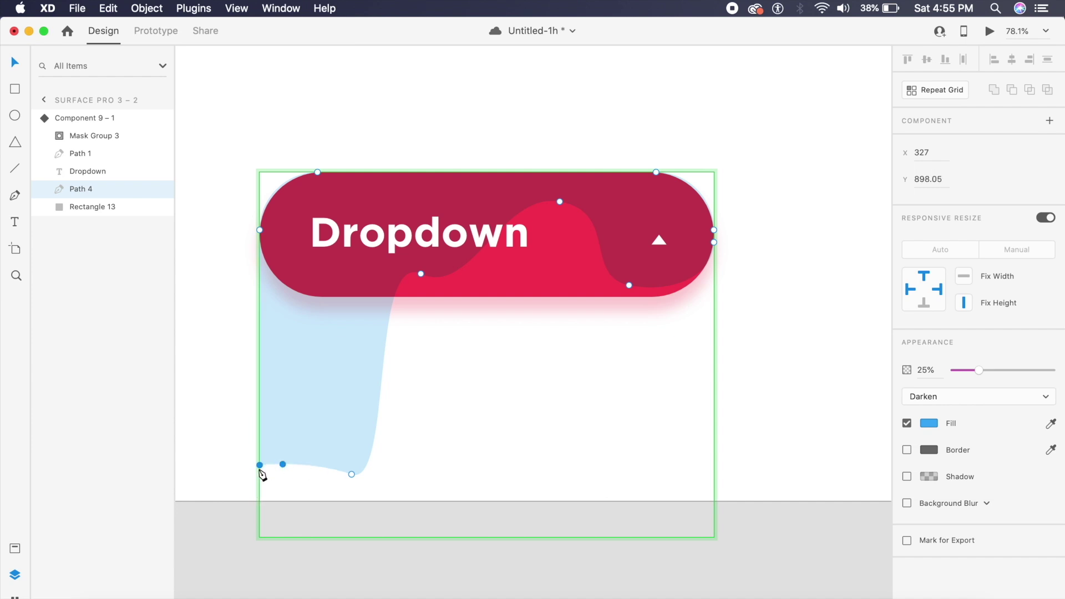
{"action": "left_click_drag", "start_coordinate": [260, 466], "coordinate": [259, 471]}
{"action": "double_click", "coordinate": [352, 475]}
{"action": "left_click_drag", "start_coordinate": [352, 475], "coordinate": [356, 472]}
Step: Bring the wave path's remaining lower points down to Y 906.91 as straight corners, ending at X 1113, so its bottom edge is flat
{"action": "left_click_drag", "start_coordinate": [421, 273], "coordinate": [462, 471]}
{"action": "double_click", "coordinate": [462, 470]}
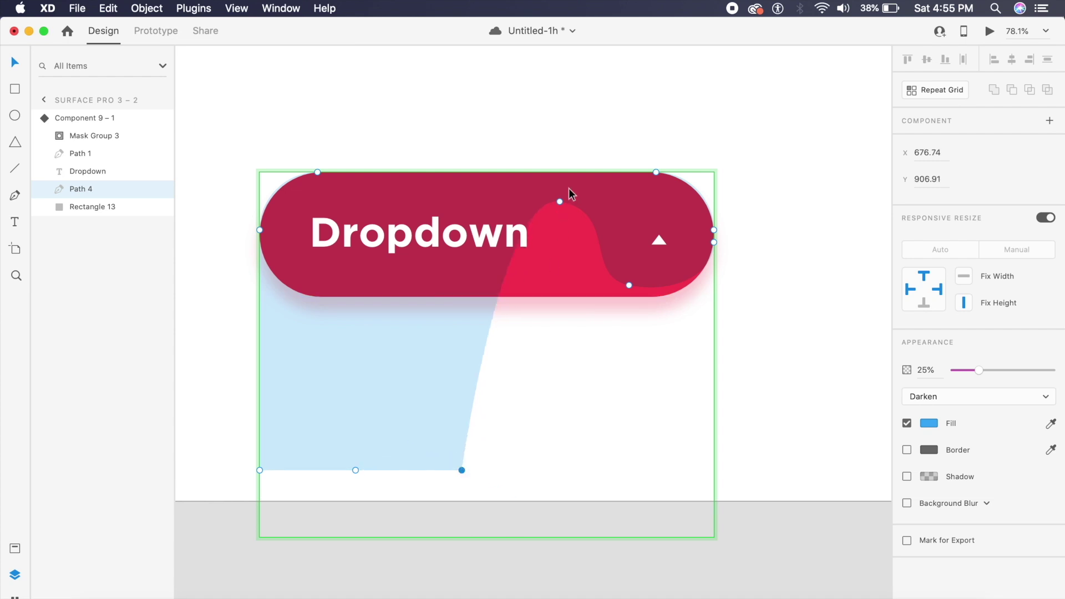
{"action": "left_click_drag", "start_coordinate": [559, 204], "coordinate": [564, 472]}
{"action": "double_click", "coordinate": [564, 470]}
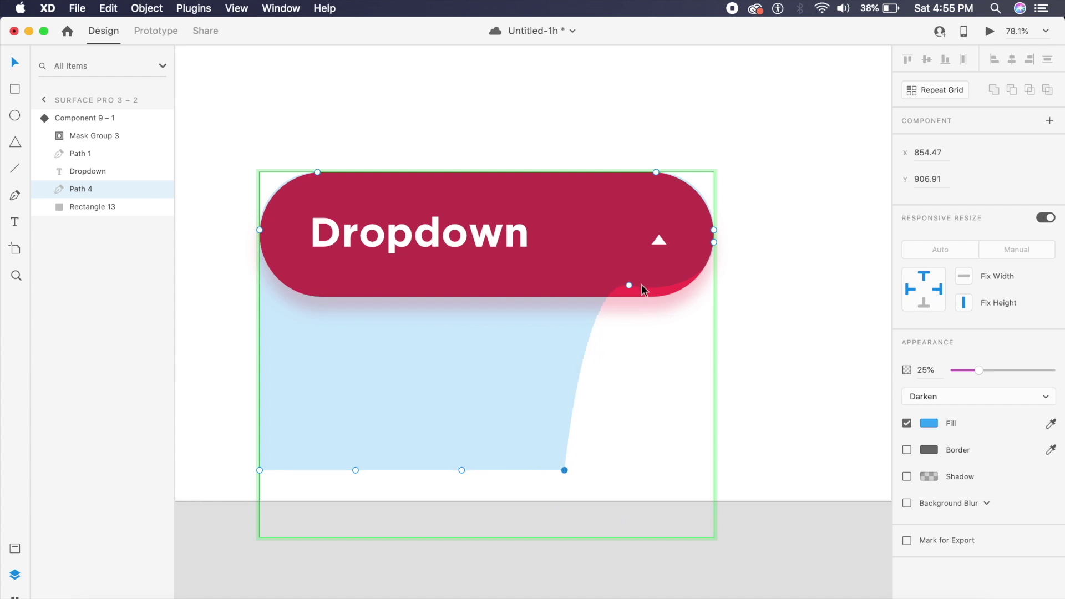
{"action": "left_click_drag", "start_coordinate": [631, 287], "coordinate": [665, 472]}
{"action": "double_click", "coordinate": [663, 471]}
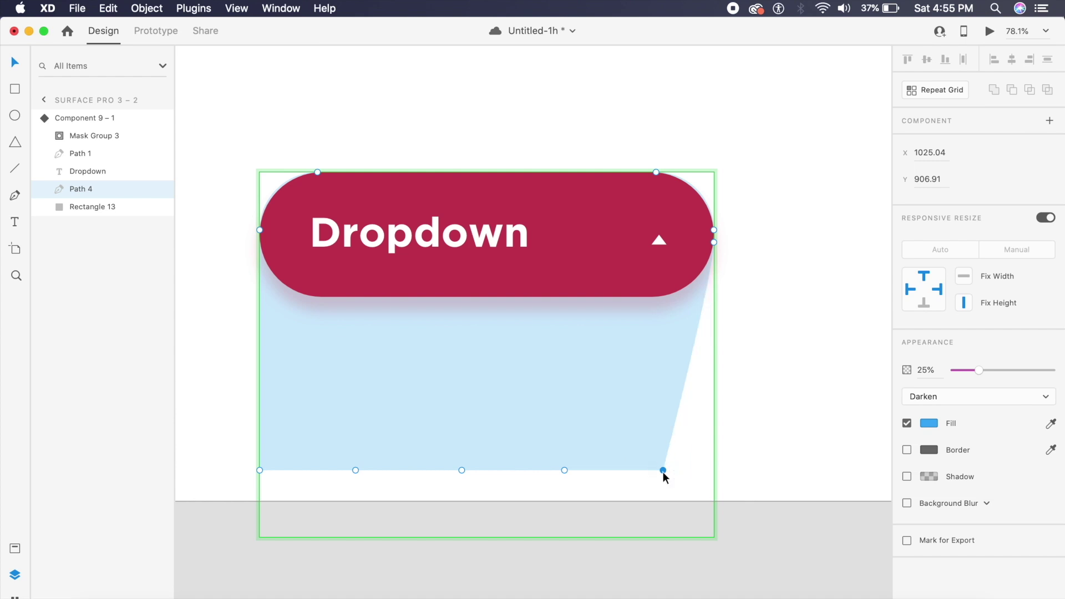
{"action": "left_click_drag", "start_coordinate": [714, 242], "coordinate": [714, 470]}
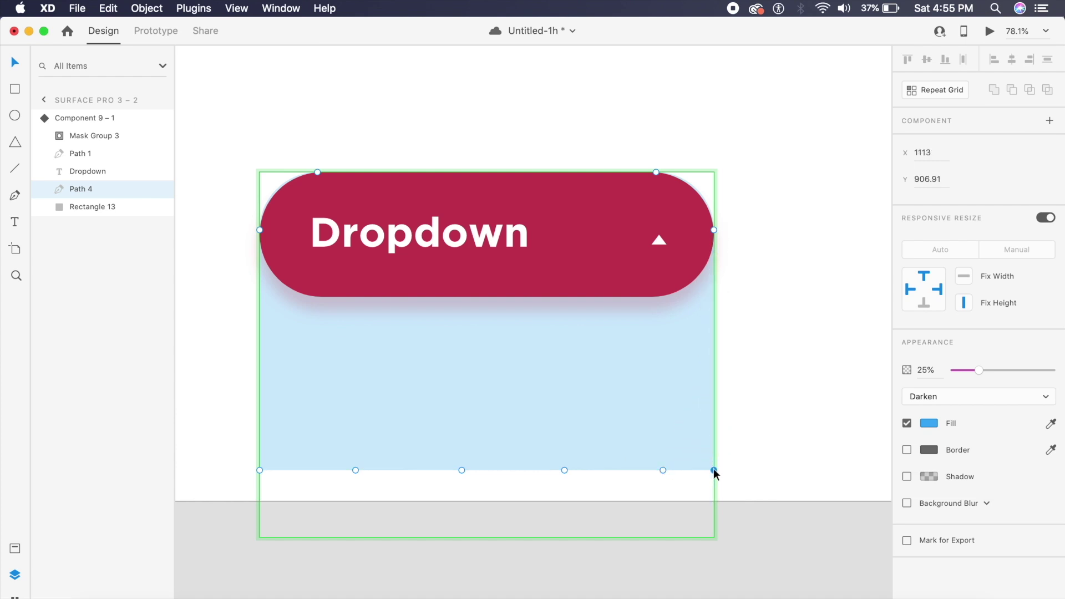
{"action": "left_click", "coordinate": [748, 448]}
{"action": "left_click", "coordinate": [662, 413]}
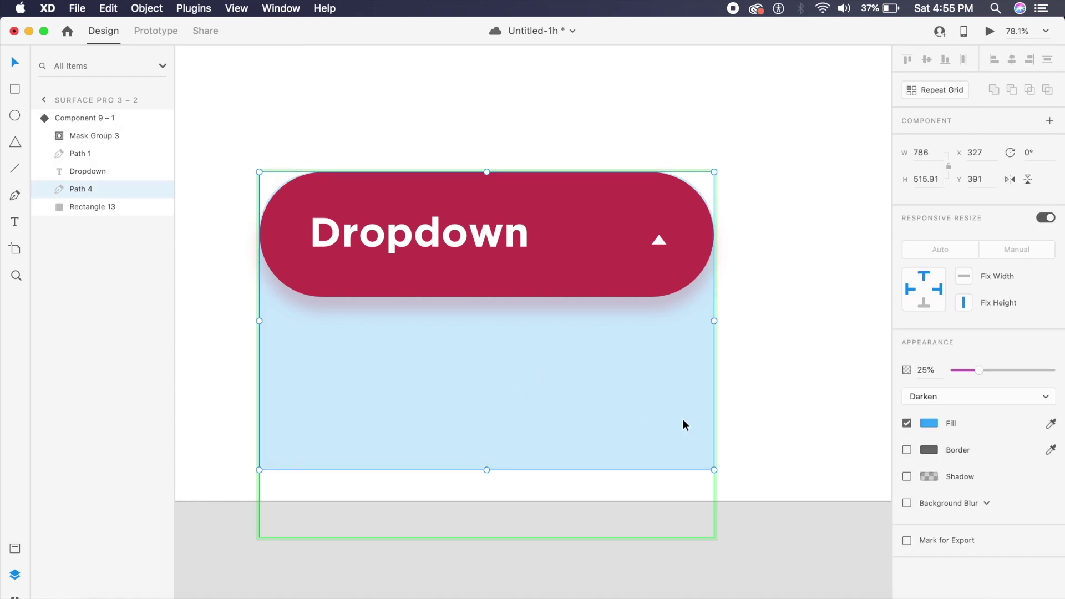
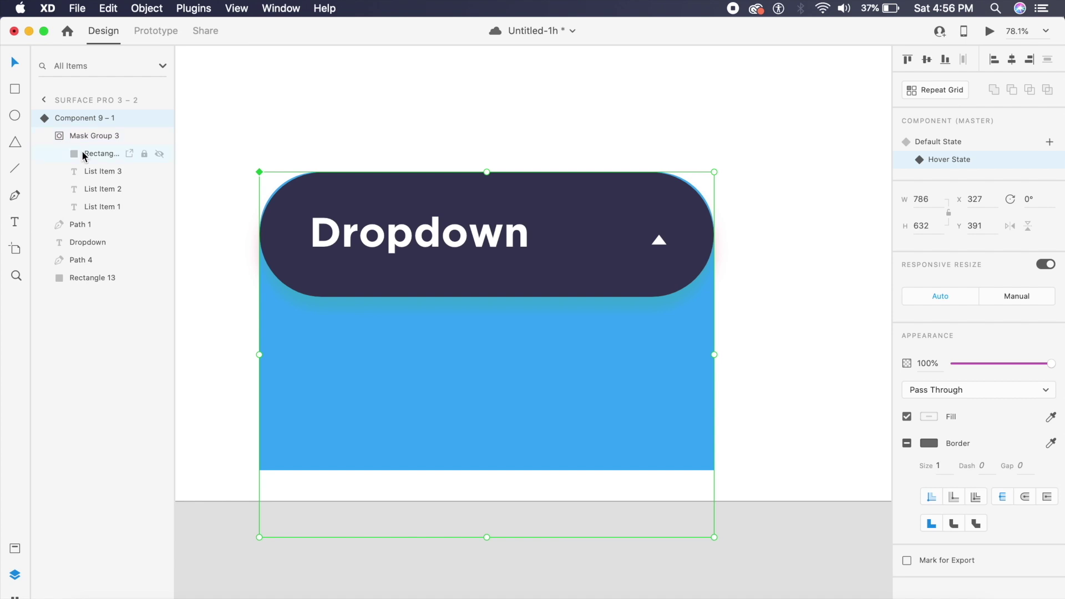
Step: Move the masked list items down beneath the button, placing List Item 1 at Y 647, List Item 2 at Y 747 and List Item 3 at Y 847
{"action": "left_click", "coordinate": [84, 172]}
{"action": "left_click", "coordinate": [89, 203]}
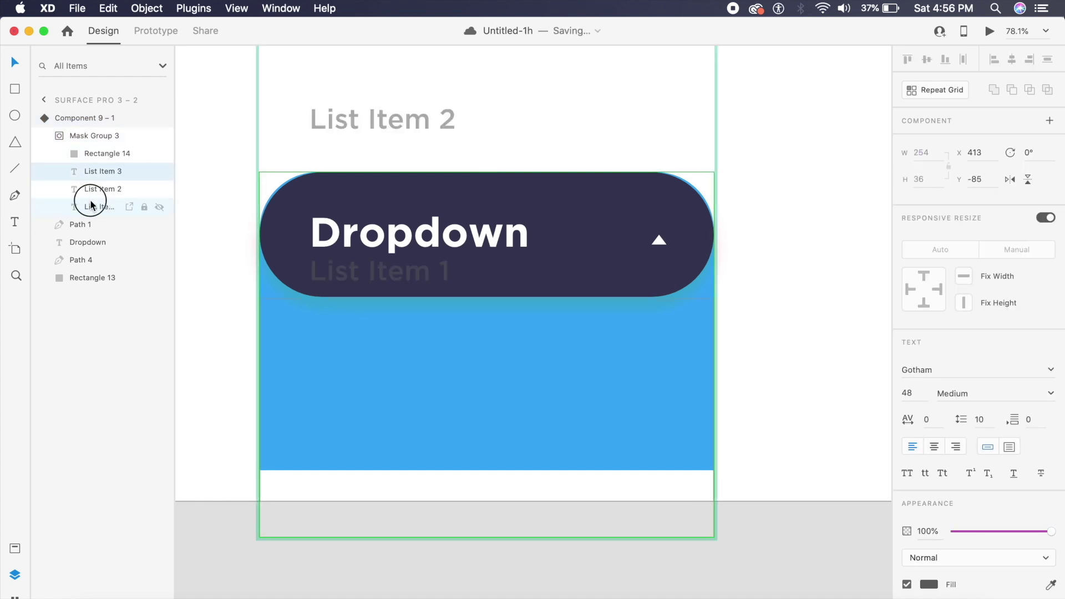
{"action": "left_click", "coordinate": [387, 274]}
{"action": "left_click_drag", "start_coordinate": [387, 274], "coordinate": [387, 332]}
{"action": "scroll", "coordinate": [388, 331], "scroll_direction": "down", "scroll_amount": 3}
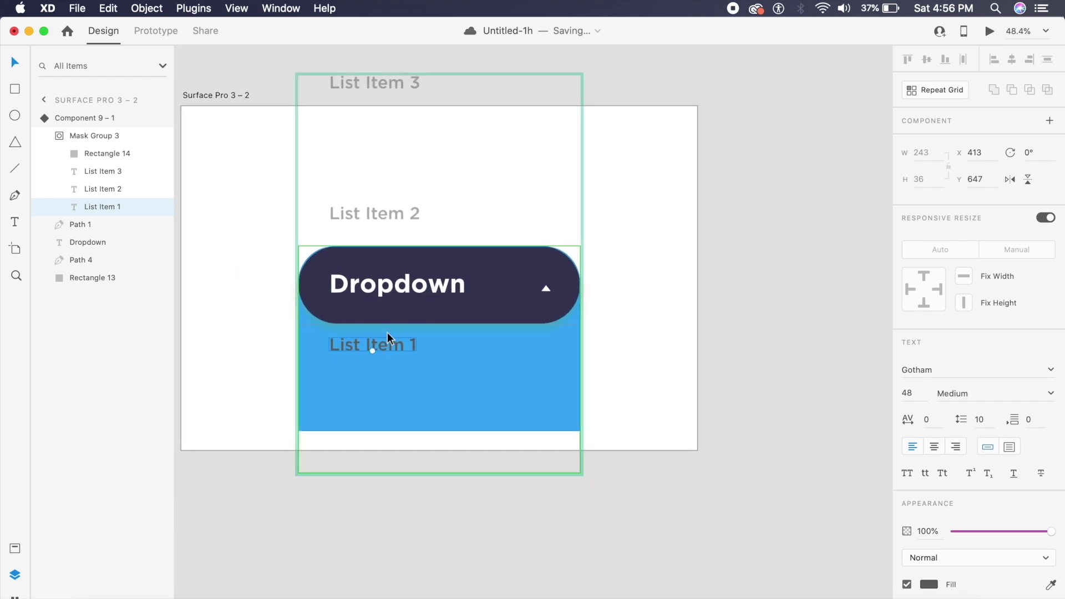
{"action": "left_click_drag", "start_coordinate": [385, 214], "coordinate": [387, 387]}
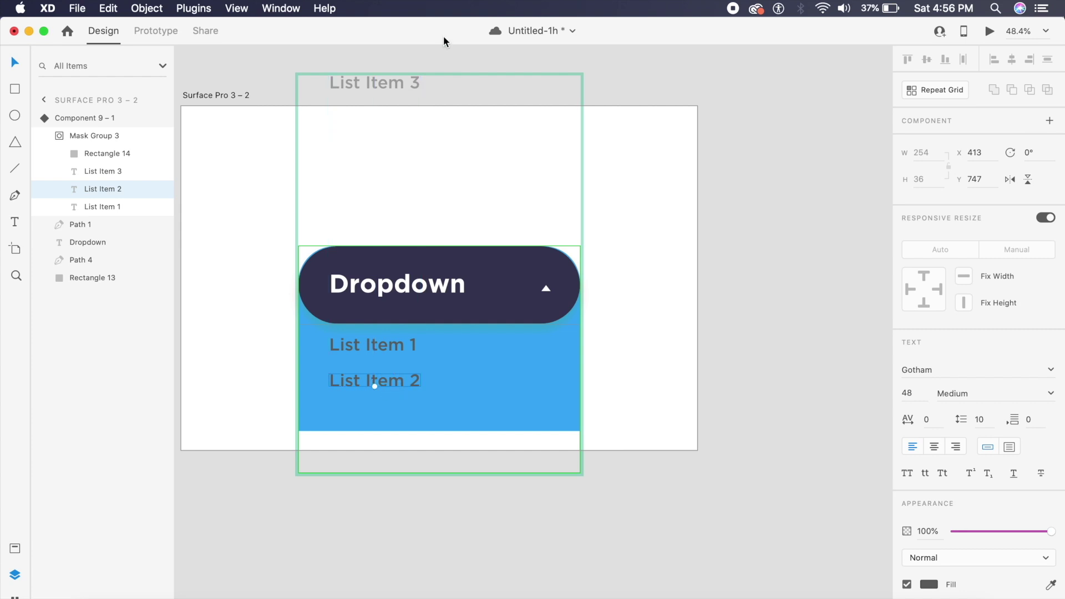
{"action": "left_click_drag", "start_coordinate": [414, 81], "coordinate": [414, 415]}
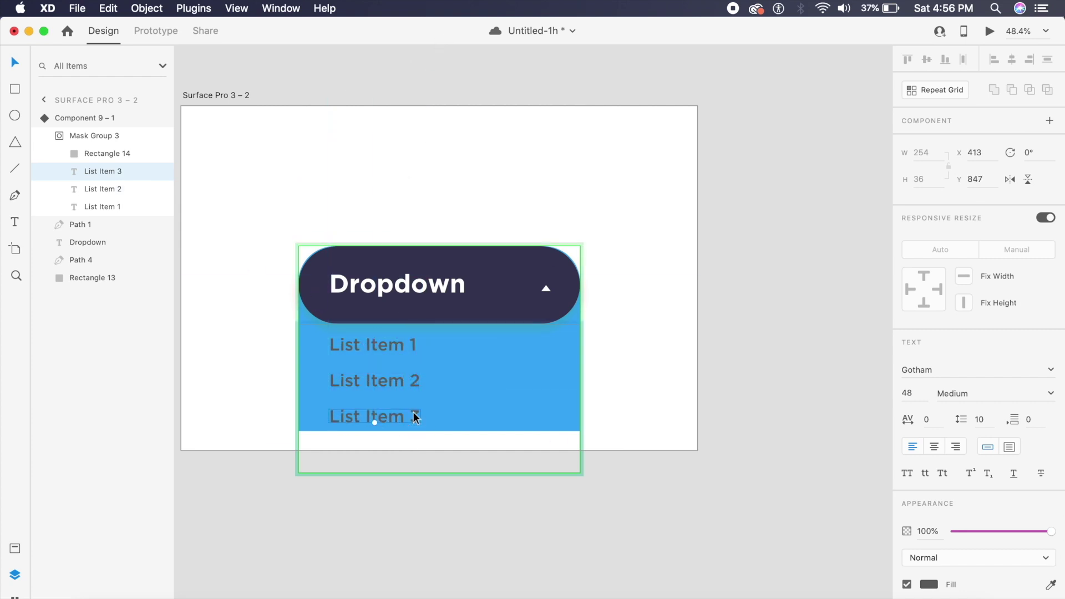
Step: Nudge all three list items up together by 10, so that List Item 1 sits at Y 637
{"action": "left_click", "coordinate": [361, 382], "text": "shift"}
{"action": "left_click", "coordinate": [377, 346], "text": "shift"}
{"action": "key", "text": "shift+Up"}
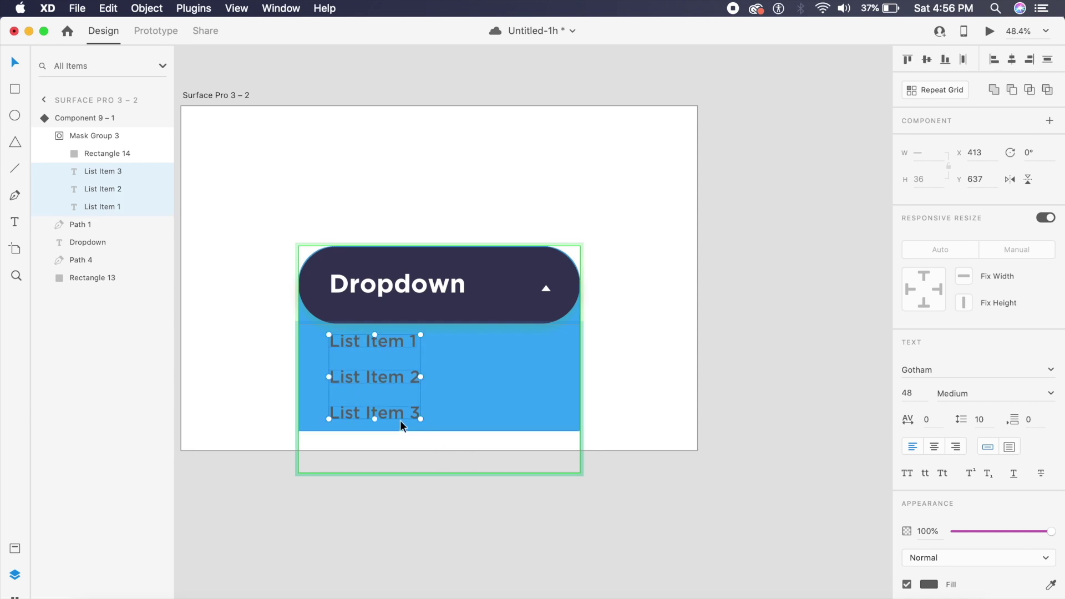
{"action": "left_click", "coordinate": [661, 404]}
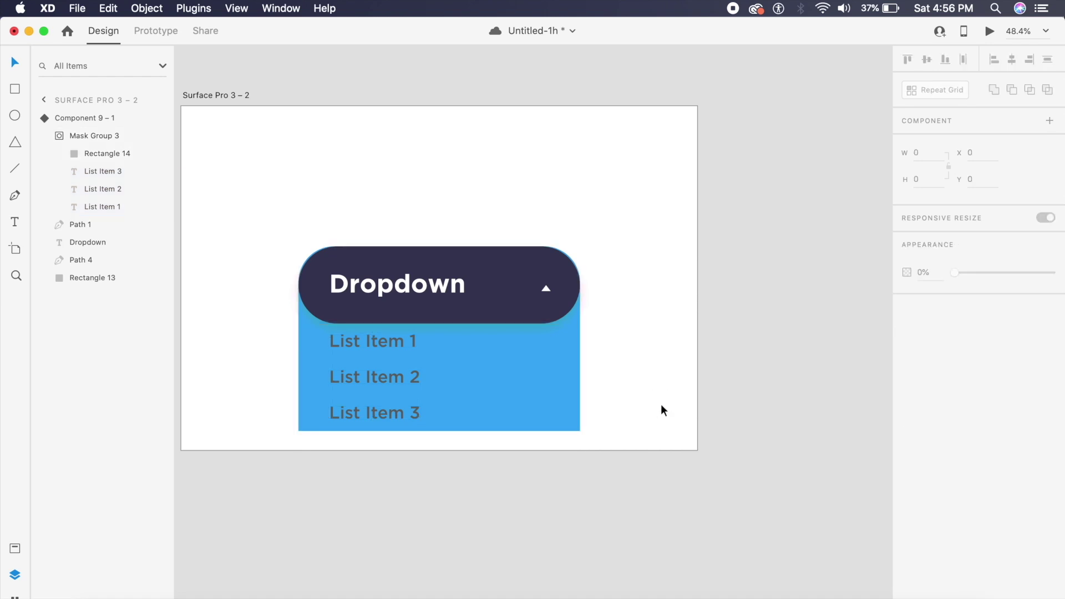
Step: Return the component to its Default State and set its hover interaction to Ease In-Out easing with a 0.6 s duration
{"action": "scroll", "coordinate": [660, 404], "scroll_direction": "down", "scroll_amount": 3}
{"action": "left_click", "coordinate": [533, 344]}
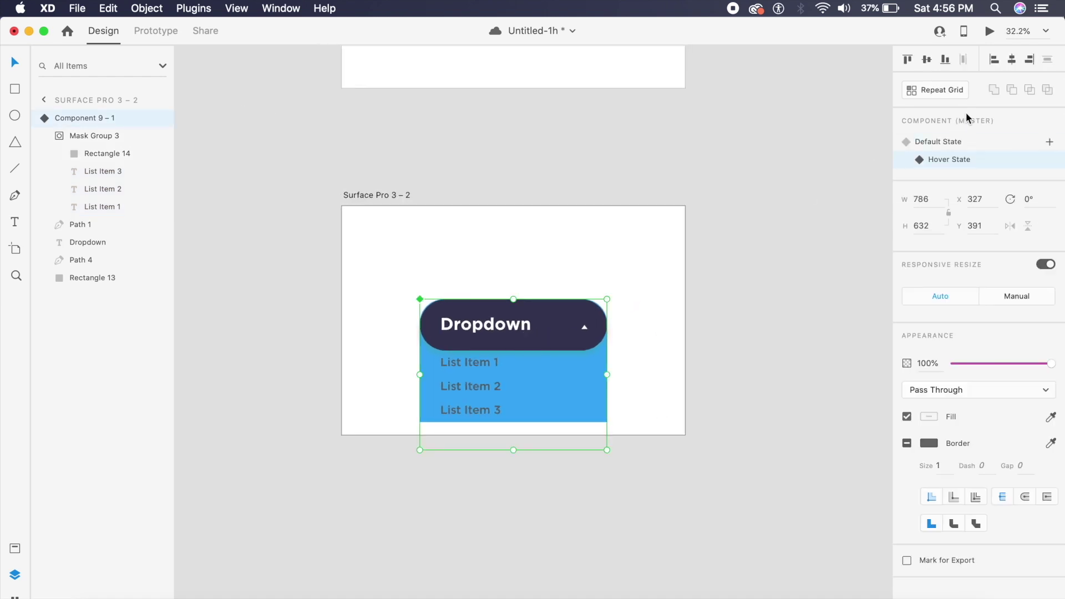
{"action": "left_click", "coordinate": [943, 141]}
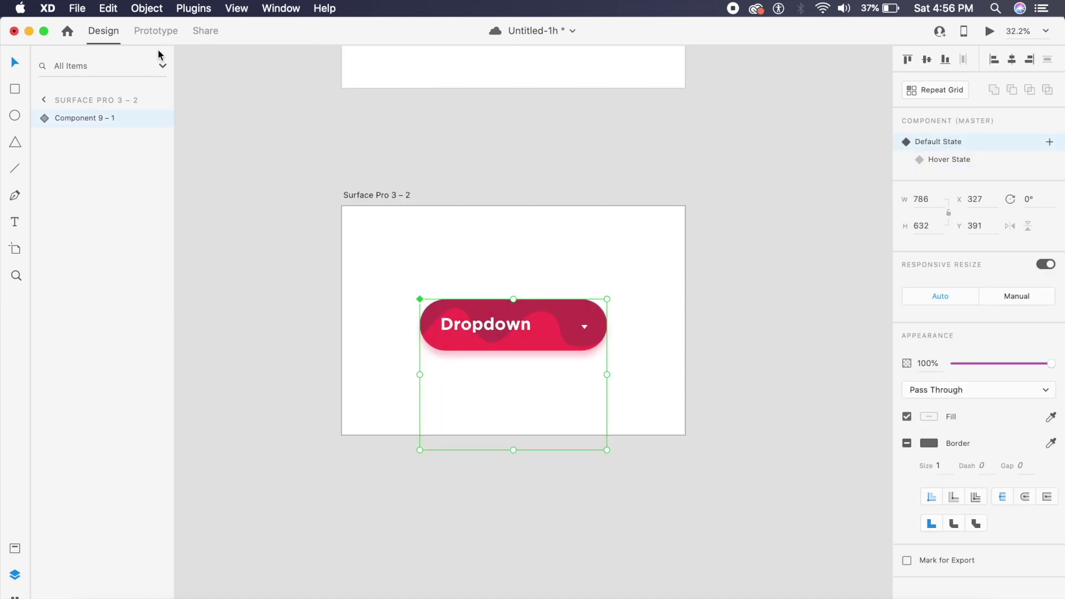
{"action": "left_click", "coordinate": [148, 33]}
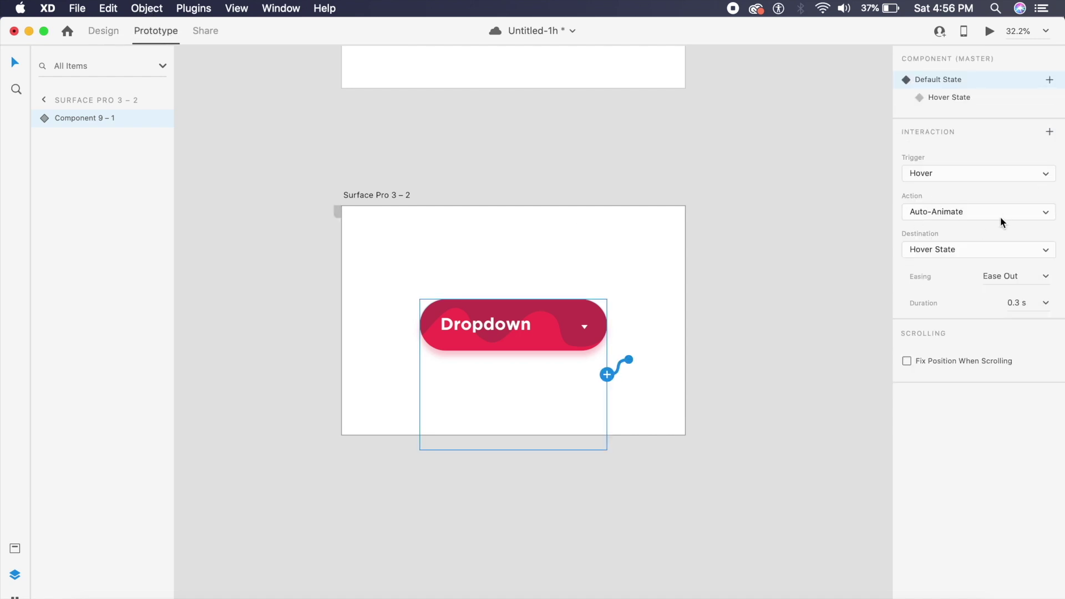
{"action": "left_click", "coordinate": [1047, 281]}
{"action": "left_click", "coordinate": [1013, 333]}
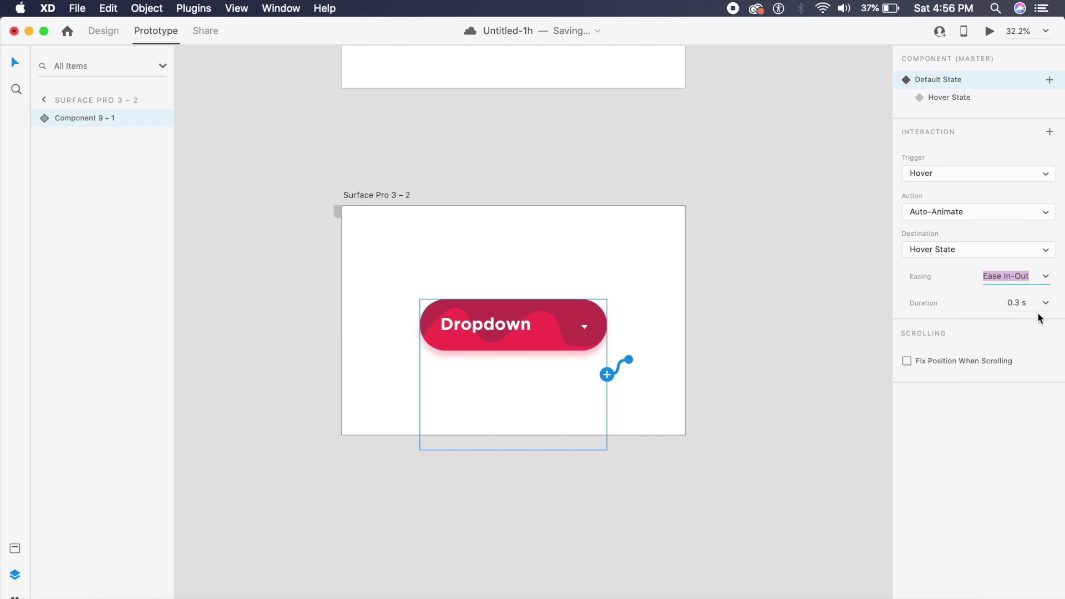
{"action": "left_click", "coordinate": [1047, 304]}
{"action": "left_click", "coordinate": [1026, 351]}
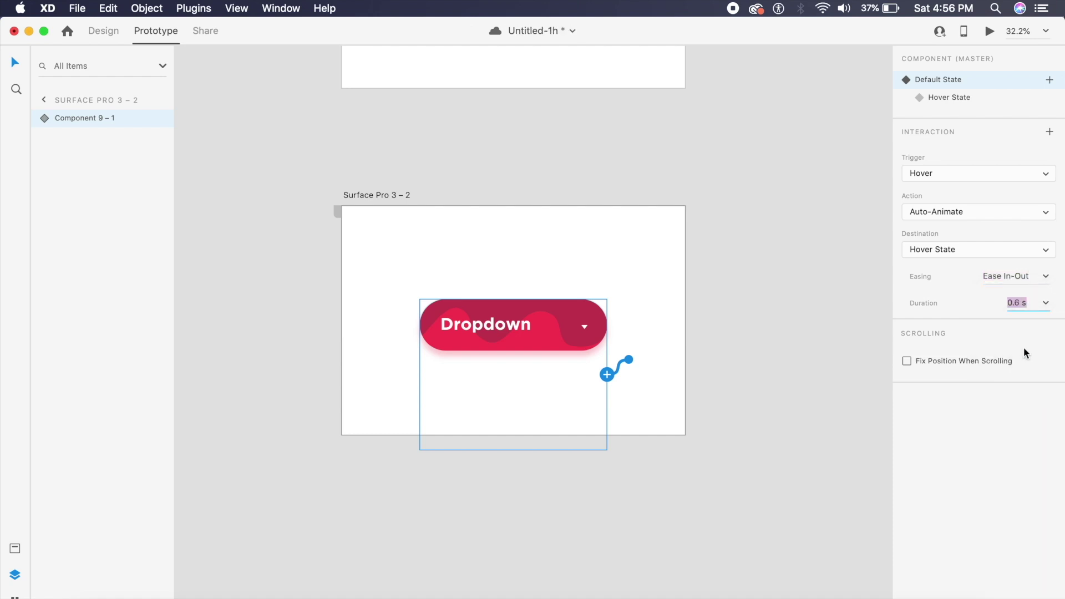
{"action": "left_click", "coordinate": [788, 365]}
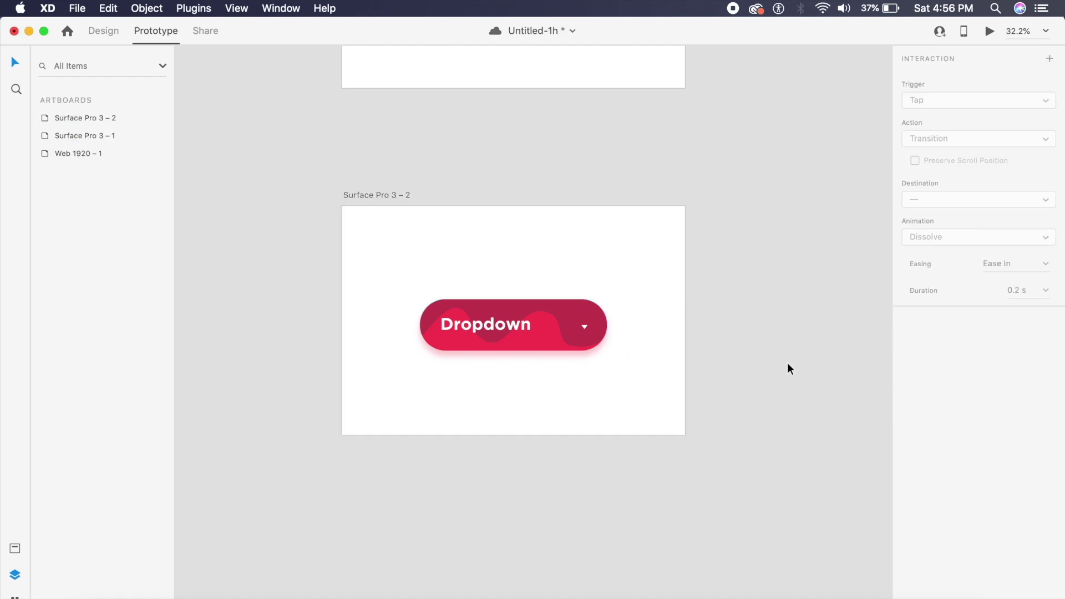
Step: Preview the Surface Pro 3 – 2 artboard and test the dropdown's expanding and collapsing hover animation several times
{"action": "left_click", "coordinate": [618, 282]}
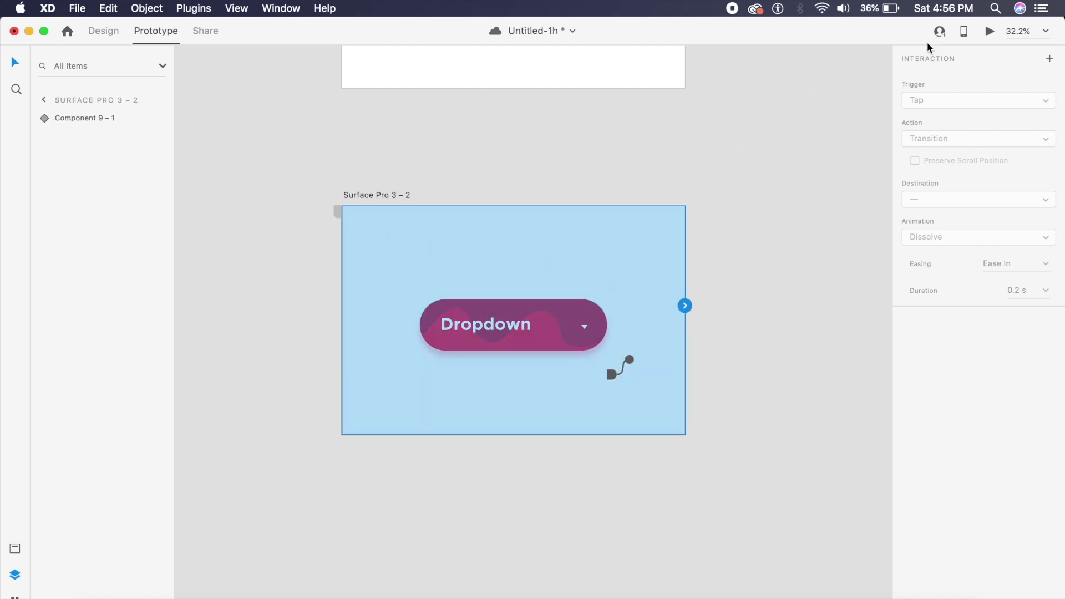
{"action": "left_click", "coordinate": [990, 31]}
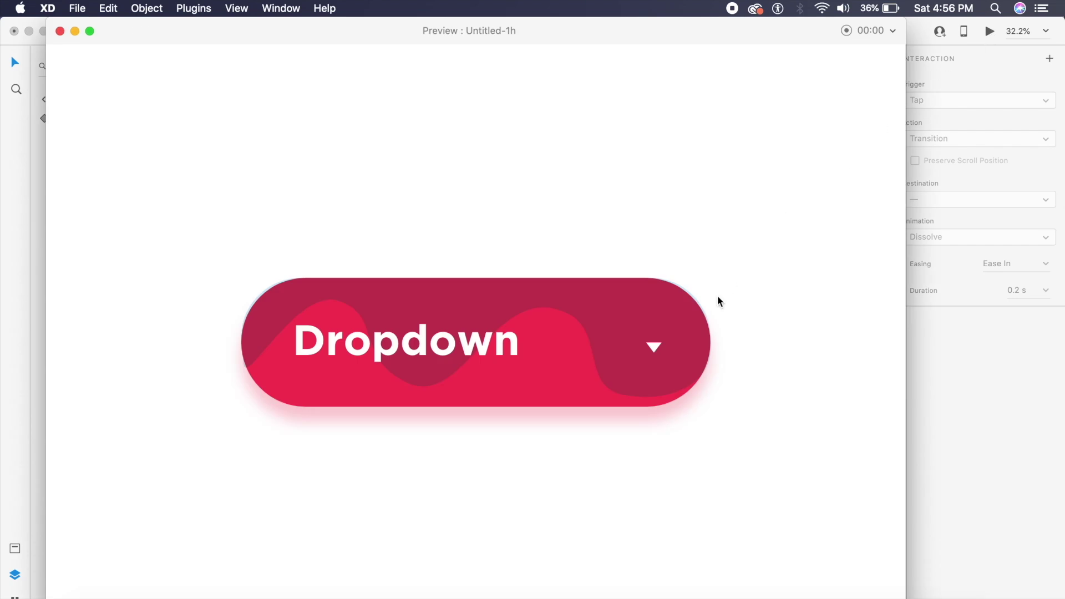
{"action": "left_click", "coordinate": [664, 335]}
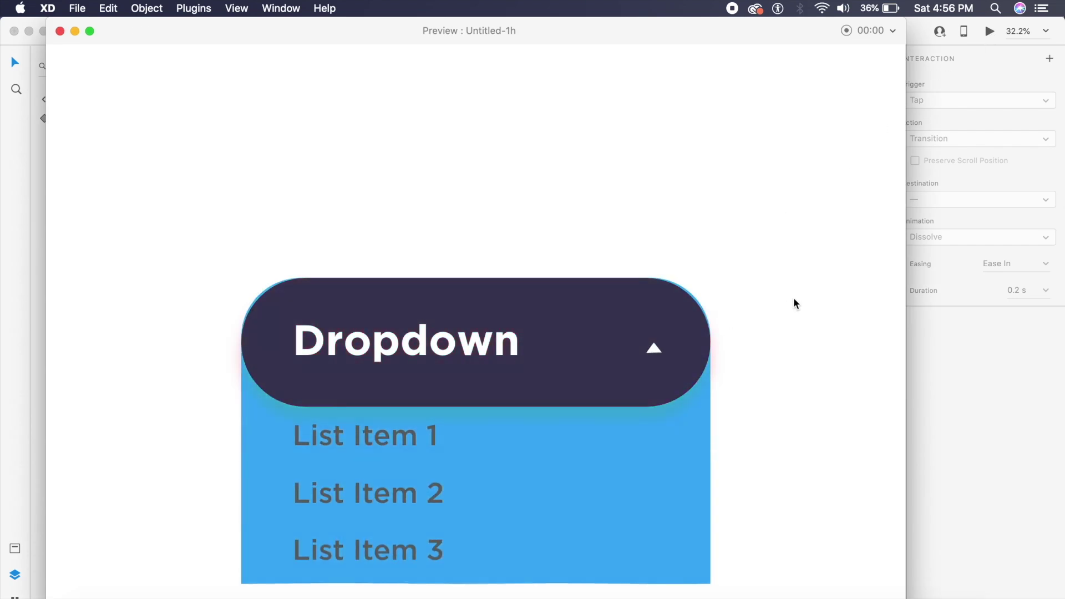
{"action": "left_click", "coordinate": [658, 374]}
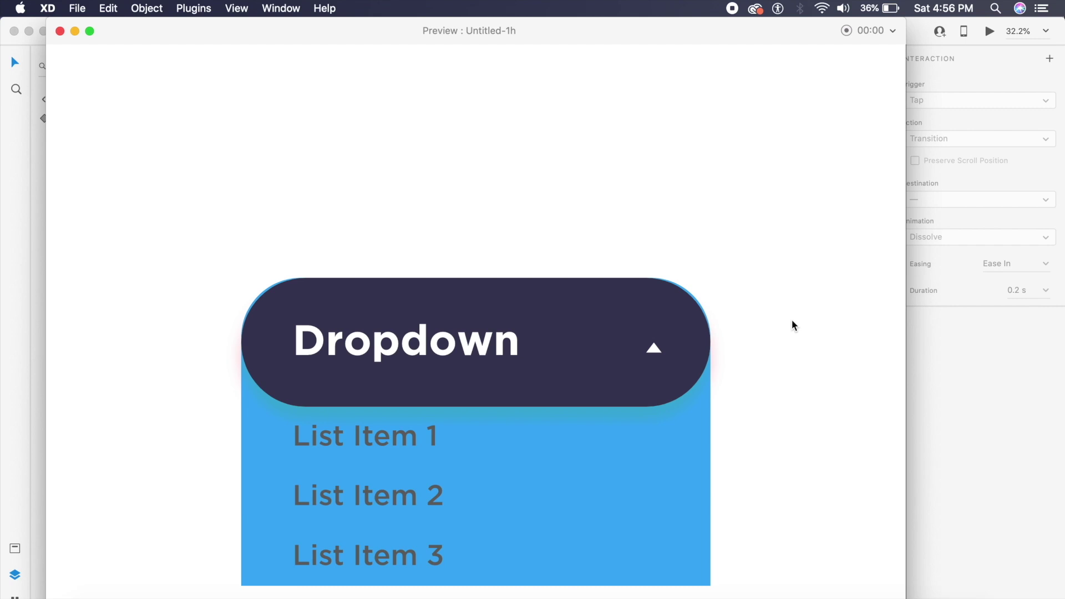
{"action": "left_click", "coordinate": [667, 385]}
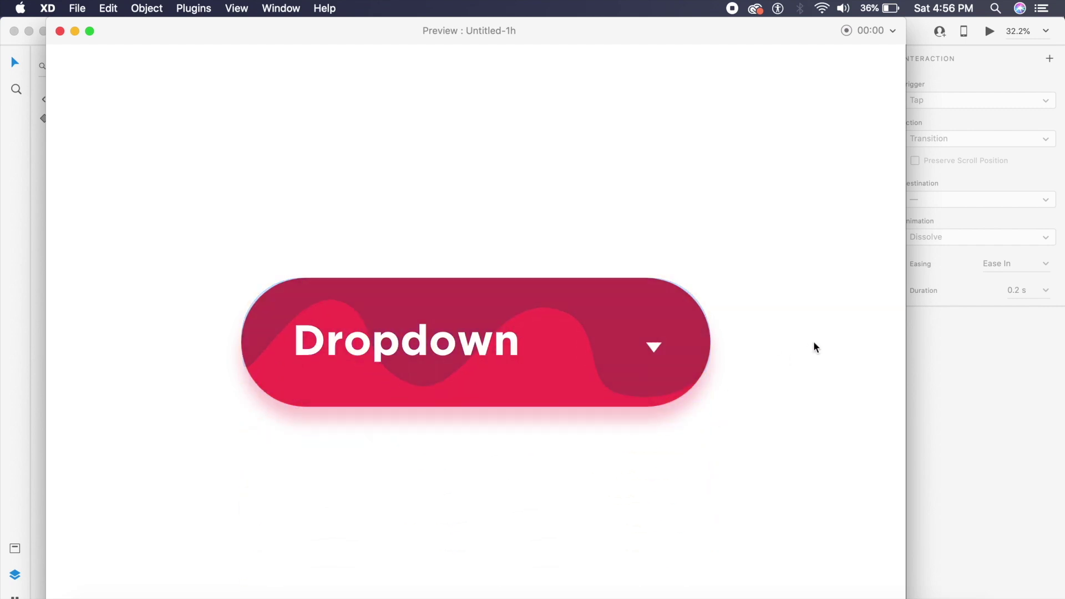
{"action": "left_click", "coordinate": [612, 371]}
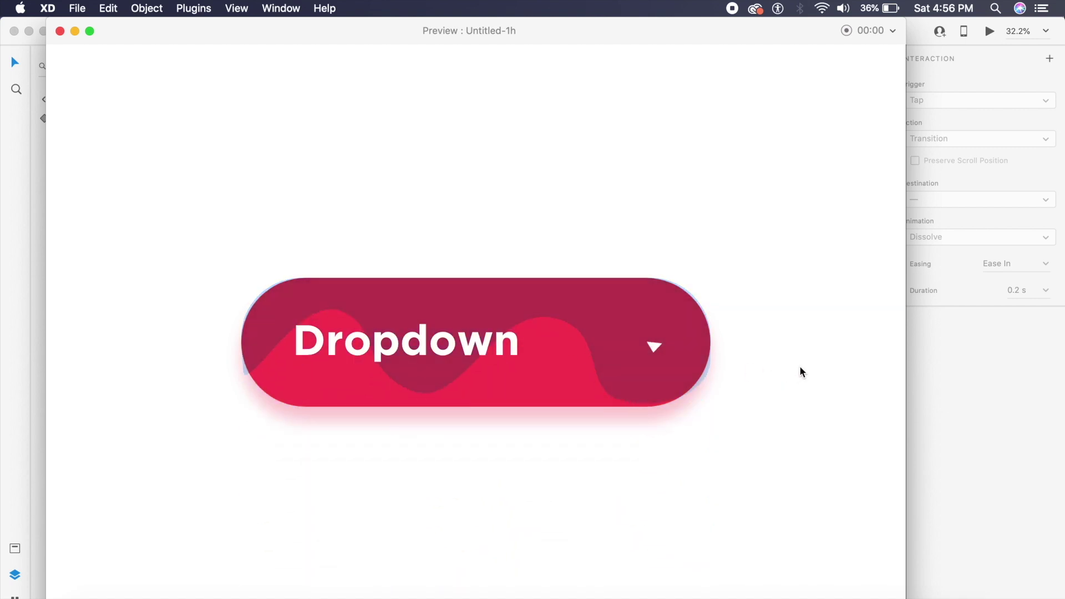
{"action": "left_click", "coordinate": [654, 360]}
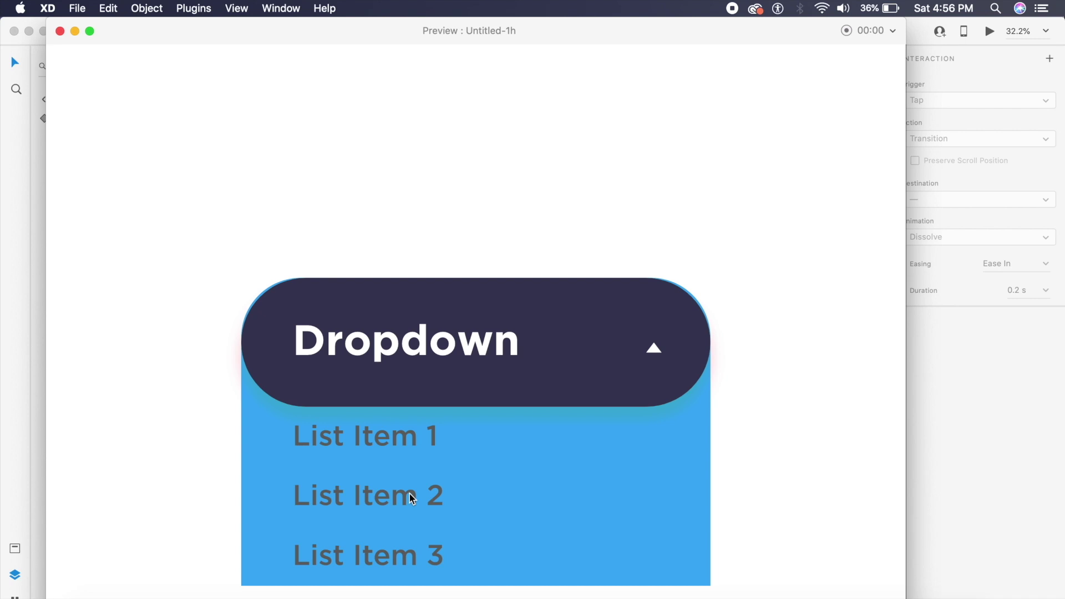
{"action": "left_click", "coordinate": [660, 357]}
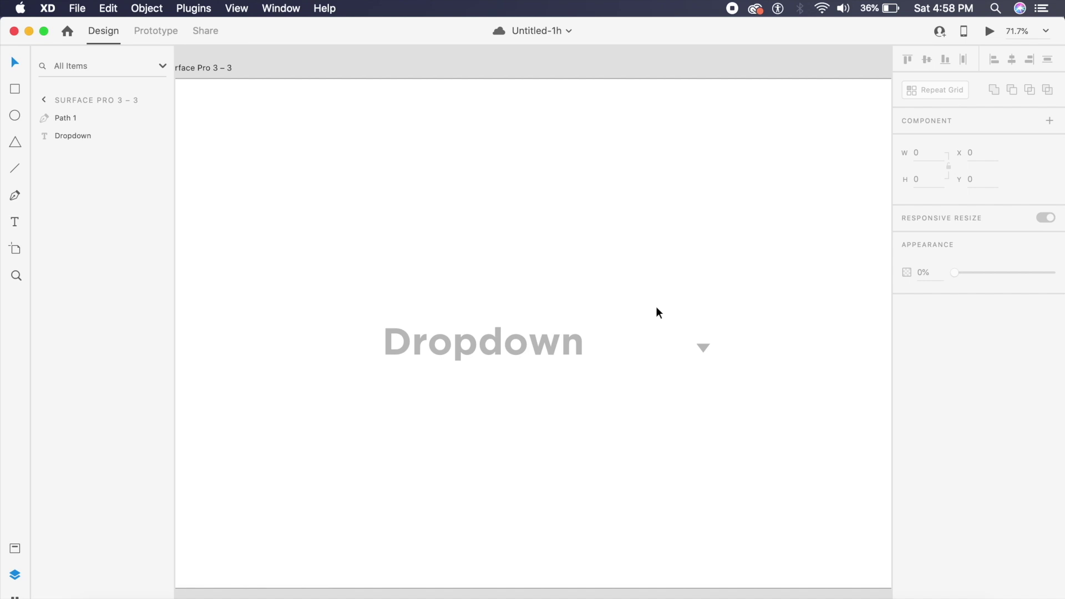
Step: Change the Dropdown text on the Surface Pro 3 – 3 artboard to the Roboto font in Regular weight
{"action": "left_click", "coordinate": [489, 346]}
{"action": "left_click", "coordinate": [917, 315]}
{"action": "type", "text": "Roboto"}
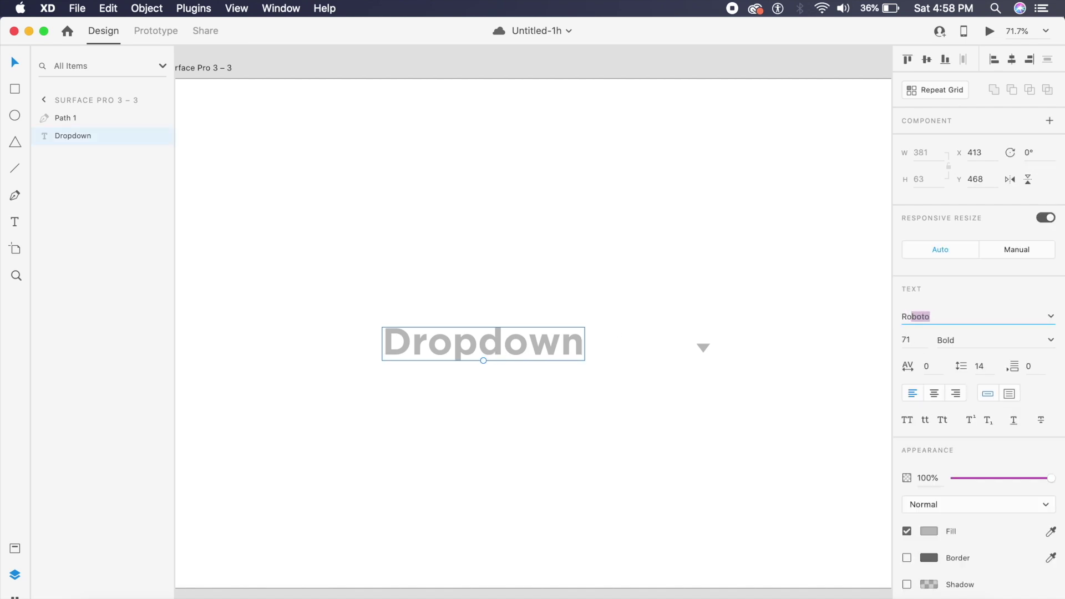
{"action": "key", "text": "Return"}
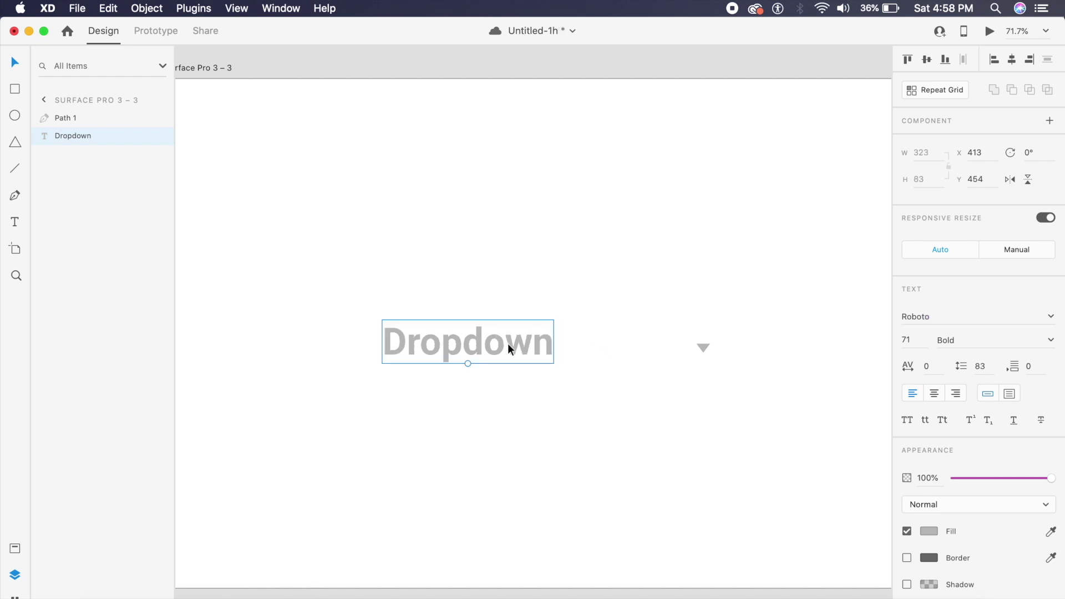
{"action": "left_click", "coordinate": [1048, 345]}
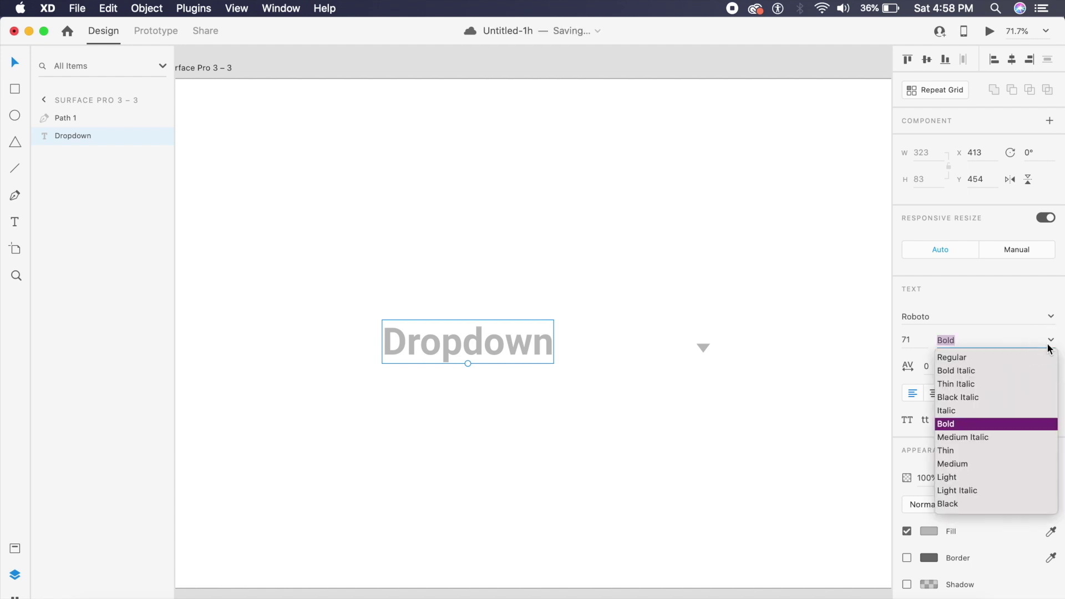
{"action": "left_click", "coordinate": [977, 357]}
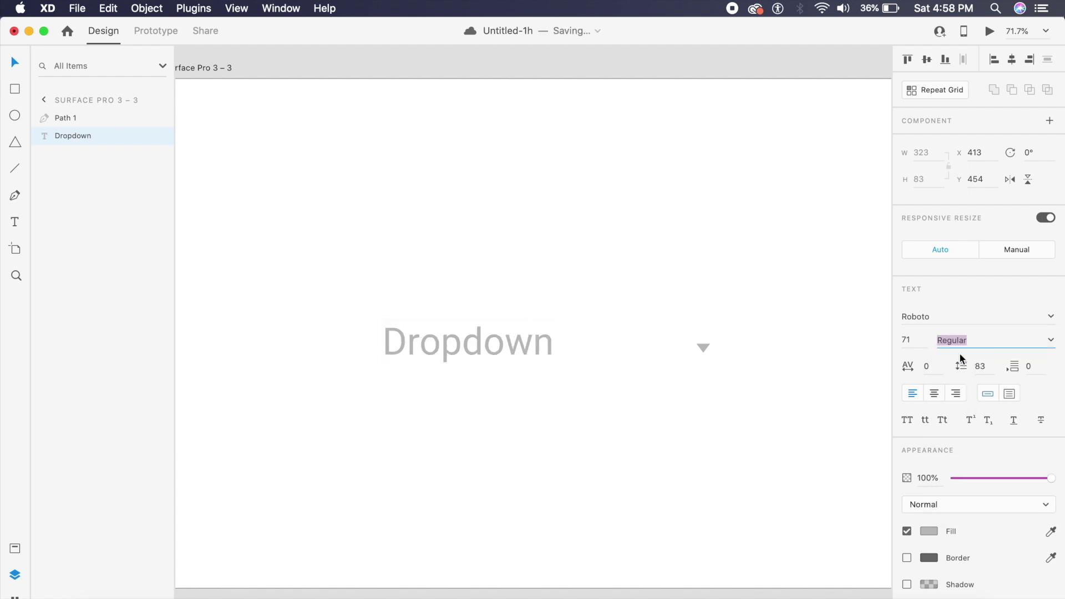
Step: Move the arrow close beside the Dropdown text at its mid-height, and draw a rectangle enclosing both
{"action": "left_click_drag", "start_coordinate": [702, 352], "coordinate": [601, 342]}
{"action": "left_click", "coordinate": [676, 354]}
{"action": "key", "text": "super+0"}
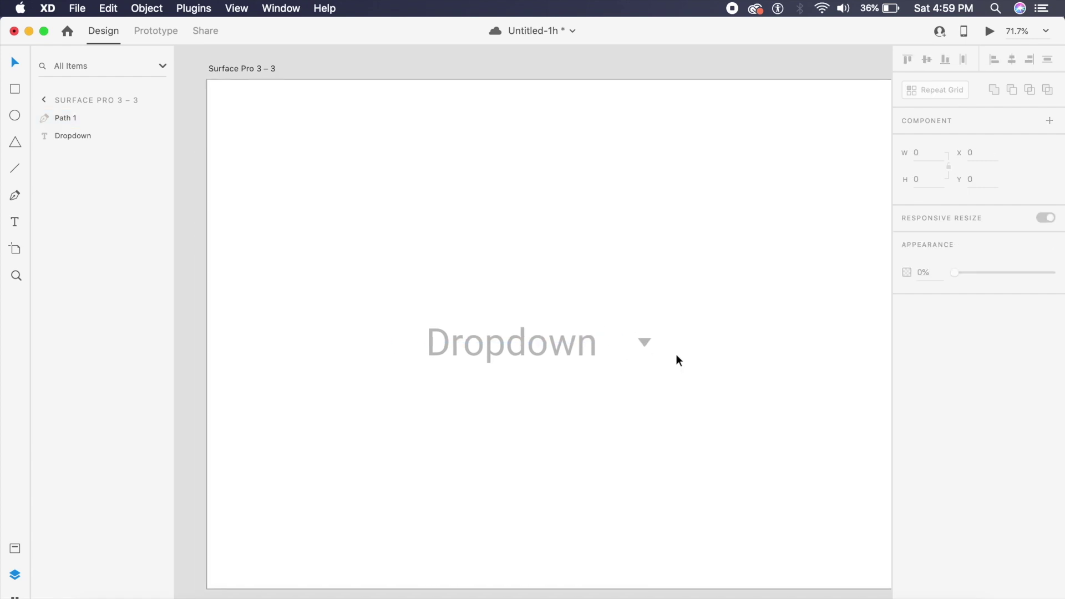
{"action": "left_click_drag", "start_coordinate": [368, 273], "coordinate": [661, 390]}
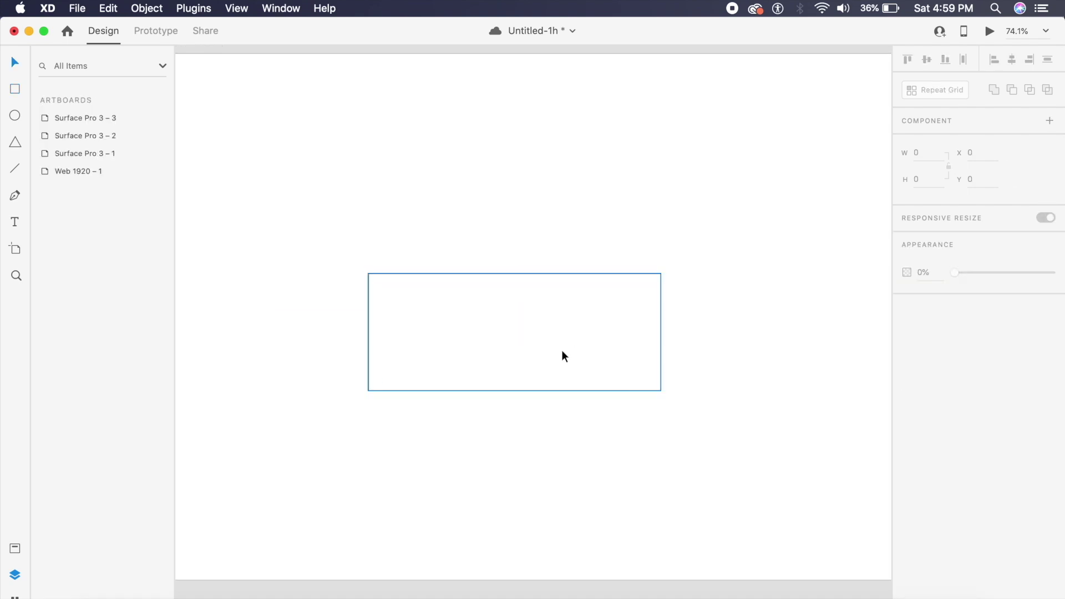
Step: Send the rectangle behind the Dropdown text and arrow, and reposition it so it frames both evenly
{"action": "key", "text": "super+bracketleft"}
{"action": "key", "text": "super+bracketleft"}
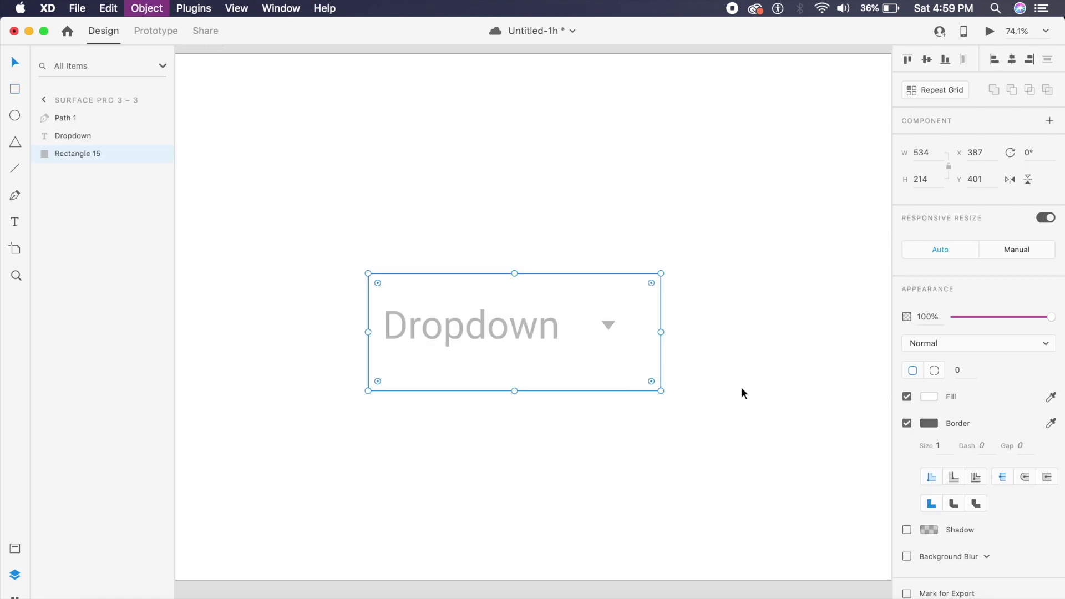
{"action": "left_click_drag", "start_coordinate": [611, 386], "coordinate": [589, 382]}
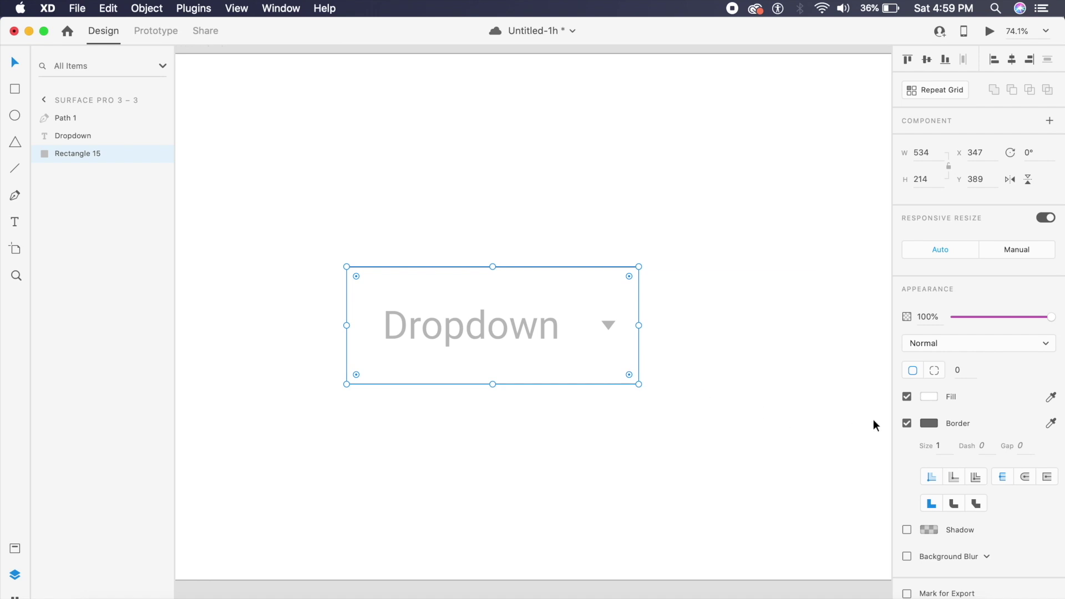
Step: Round the rectangle's corners with a radius of 12, and increase the radius to 16
{"action": "left_click", "coordinate": [964, 369]}
{"action": "type", "text": "1"}
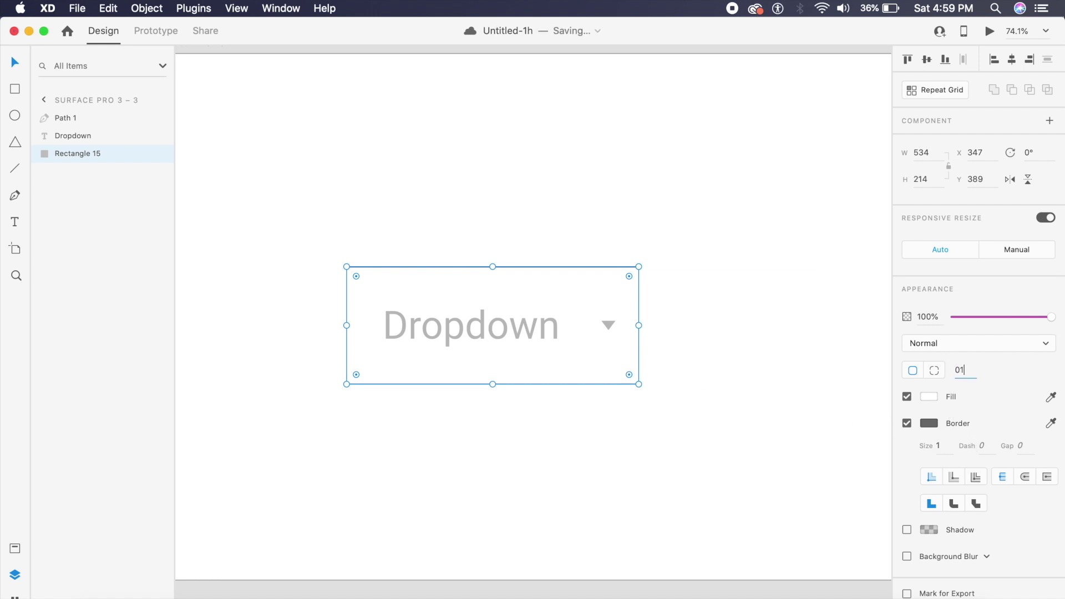
{"action": "type", "text": "12"}
{"action": "key", "text": "Return"}
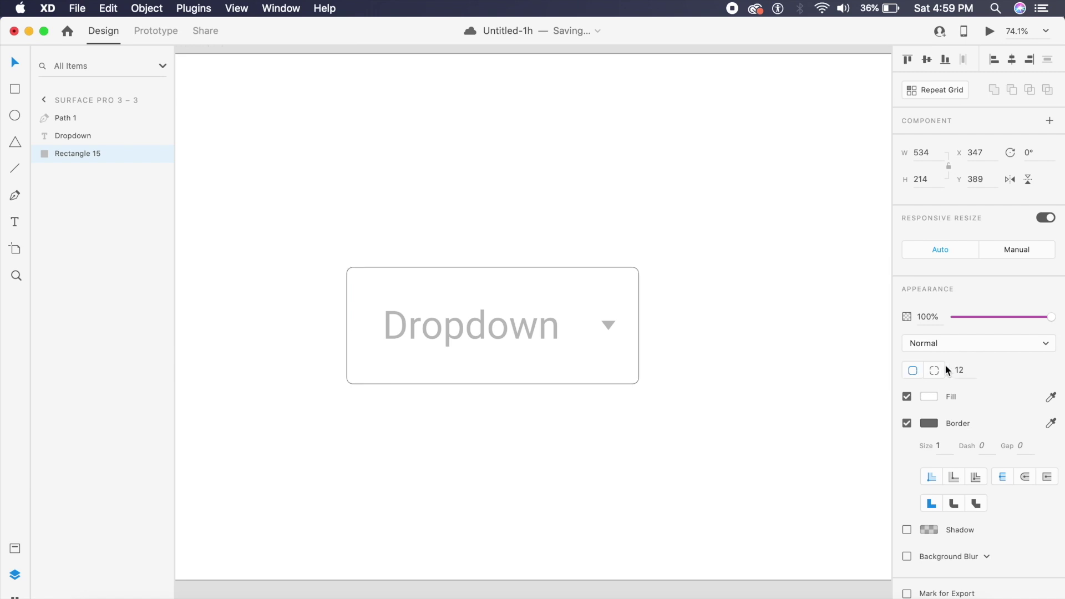
{"action": "left_click", "coordinate": [755, 385]}
{"action": "left_click", "coordinate": [631, 383]}
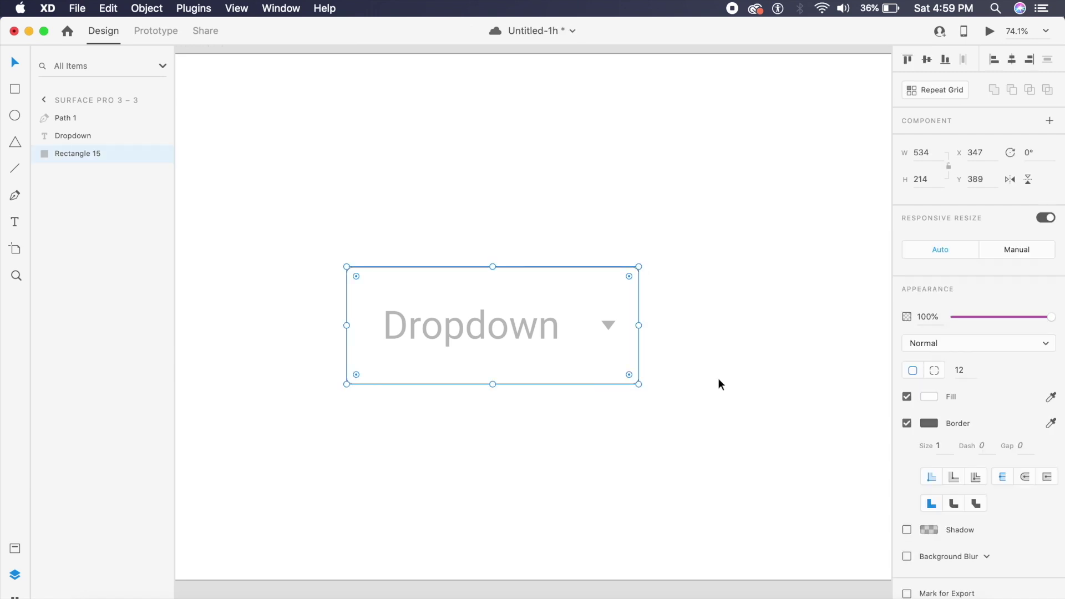
{"action": "left_click", "coordinate": [961, 370]}
{"action": "type", "text": "16"}
{"action": "key", "text": "Return"}
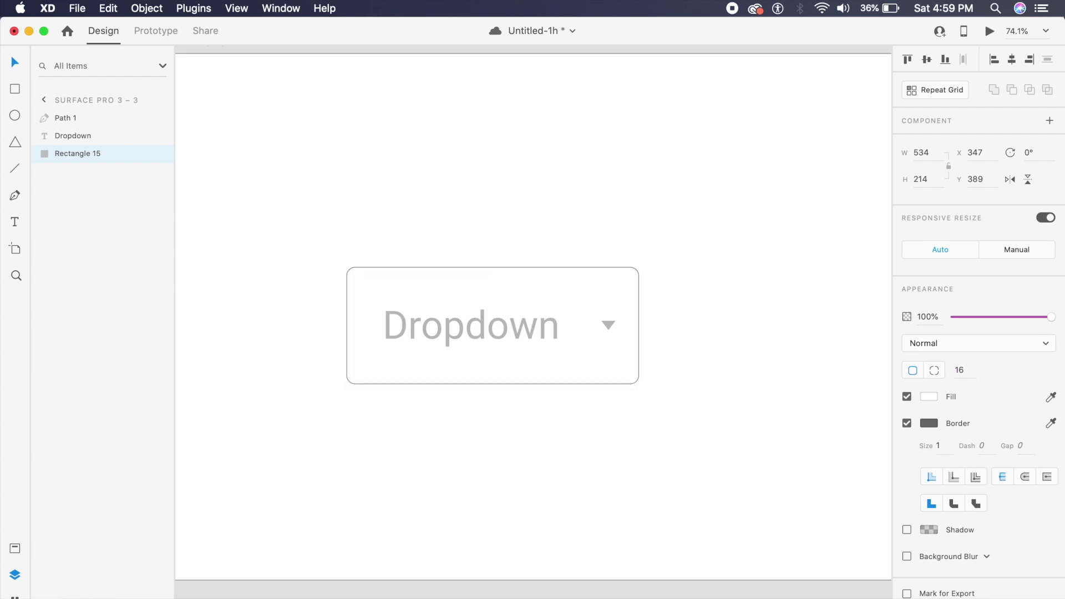
{"action": "left_click", "coordinate": [740, 408]}
Step: Set the rectangle's border size to 3 and its border color to light gray, about #C1C1C1
{"action": "left_click", "coordinate": [627, 382]}
{"action": "left_click", "coordinate": [942, 446]}
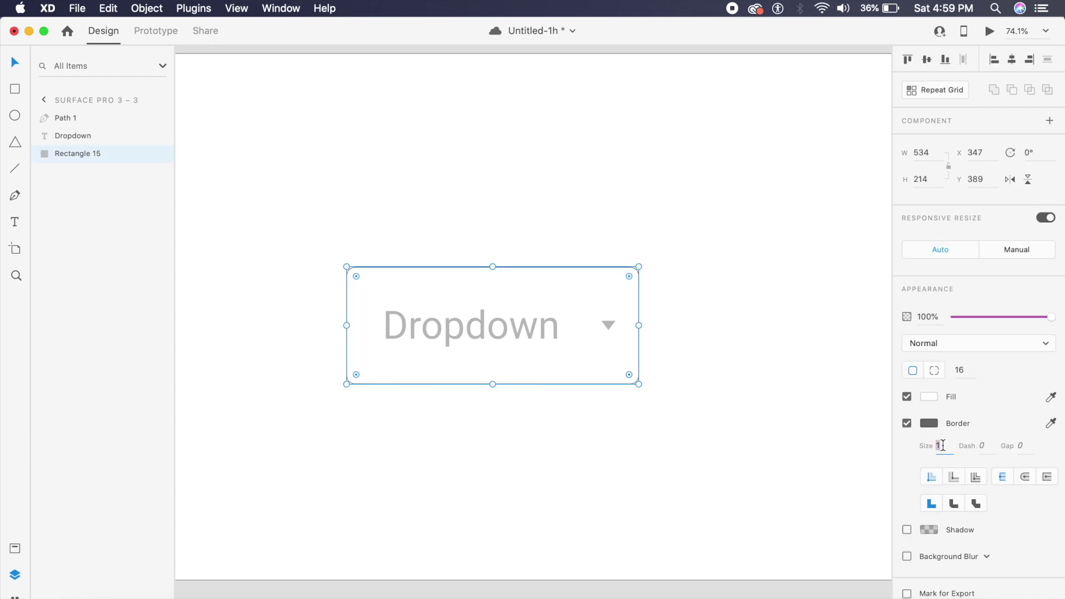
{"action": "type", "text": "3"}
{"action": "key", "text": "Return"}
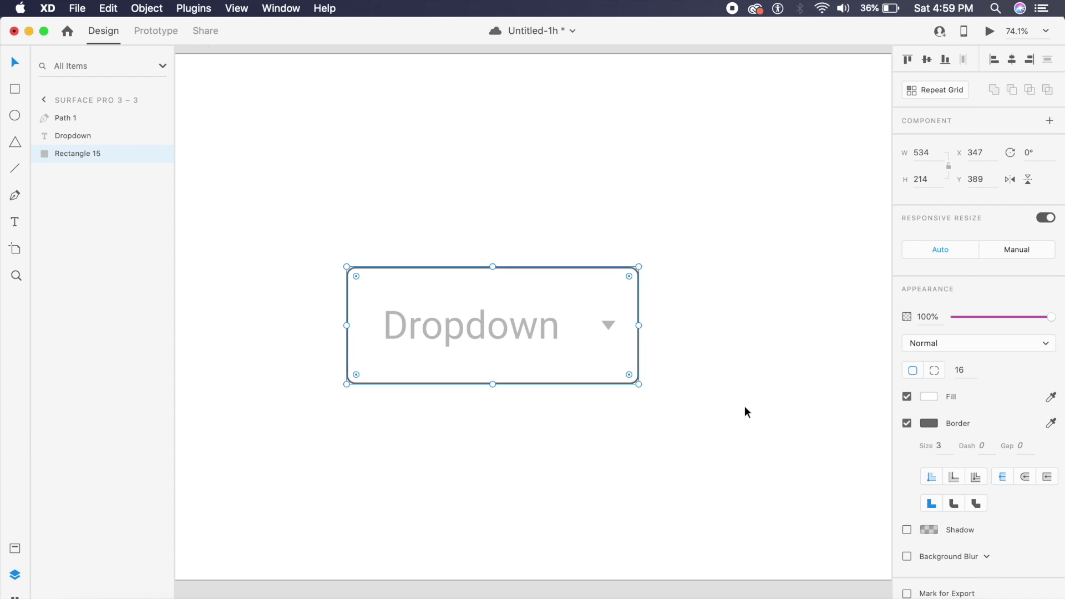
{"action": "left_click", "coordinate": [744, 406]}
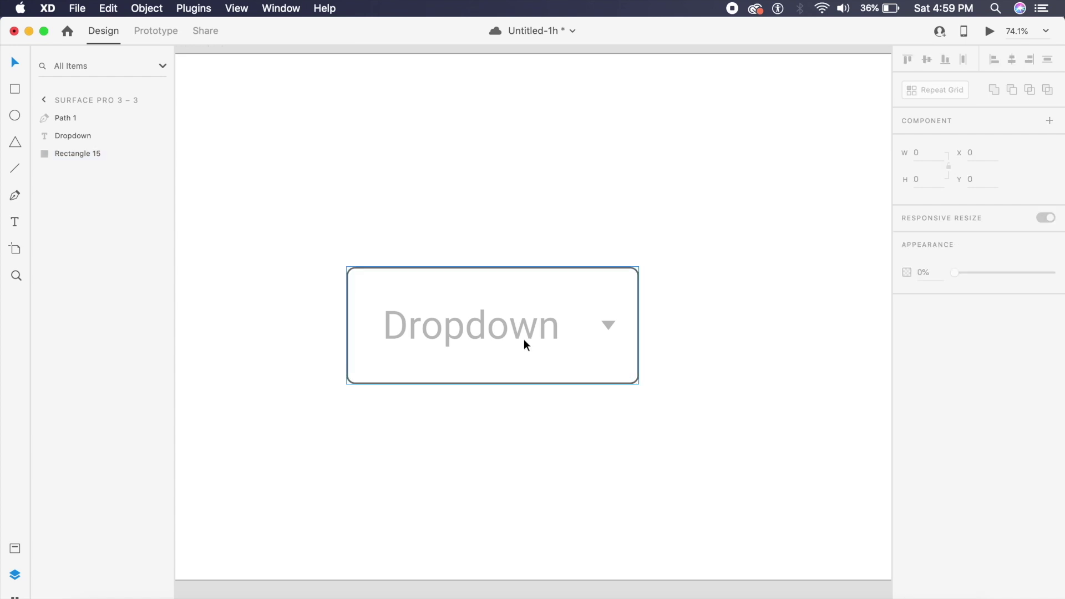
{"action": "left_click", "coordinate": [622, 377]}
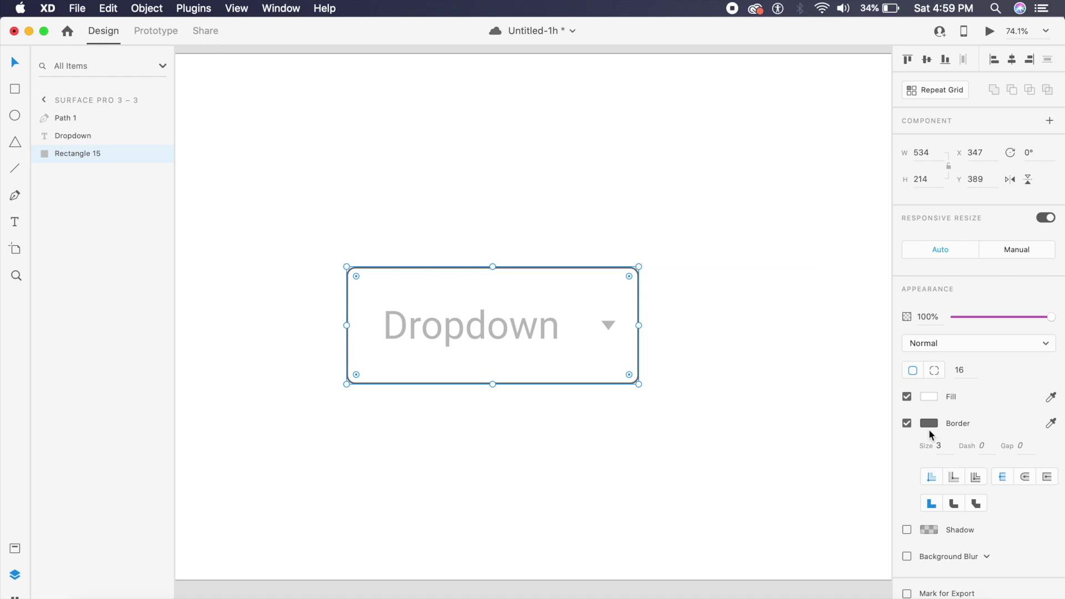
{"action": "left_click", "coordinate": [930, 425]}
{"action": "left_click_drag", "start_coordinate": [767, 382], "coordinate": [750, 367]}
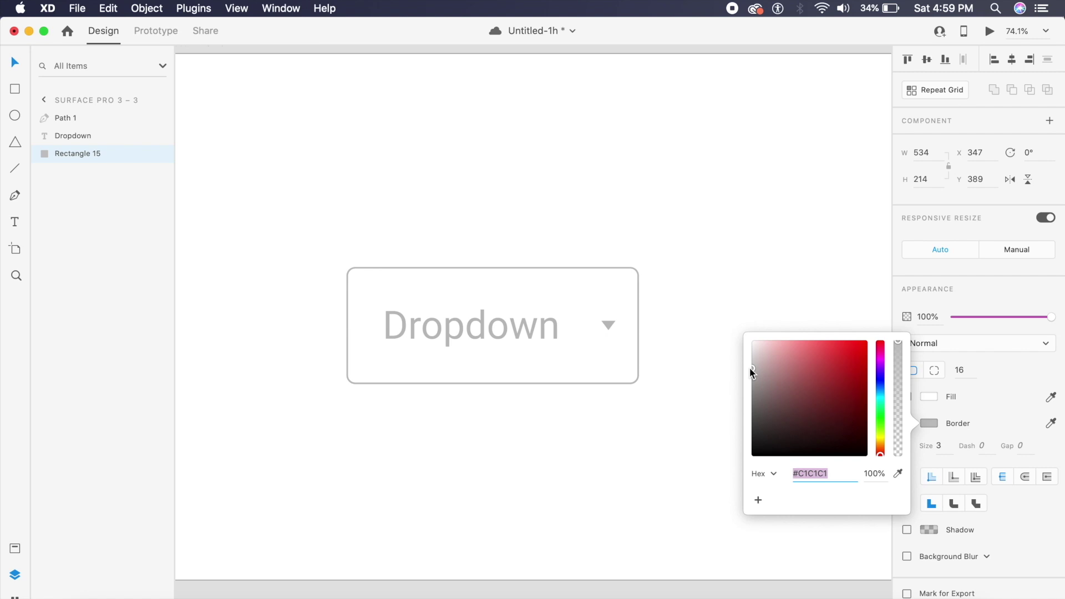
{"action": "left_click", "coordinate": [686, 364]}
Step: Add the text "city" in the Dropdown text's style near the upper-left edge of the rectangle
{"action": "left_click", "coordinate": [511, 339]}
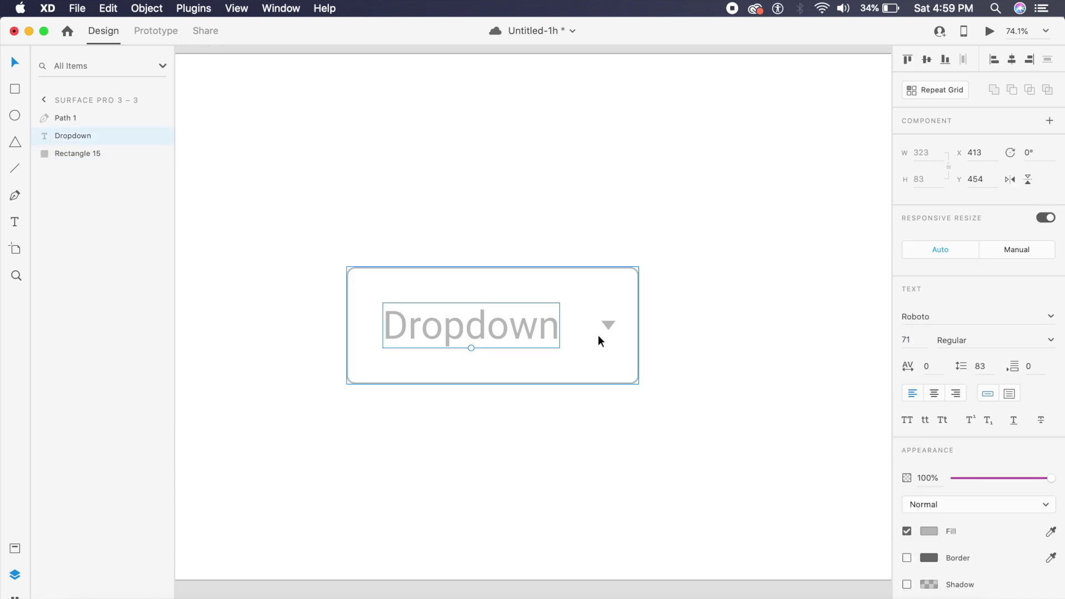
{"action": "scroll", "coordinate": [598, 340], "scroll_direction": "up", "scroll_amount": 3}
{"action": "key", "text": "t"}
{"action": "left_click", "coordinate": [581, 220]}
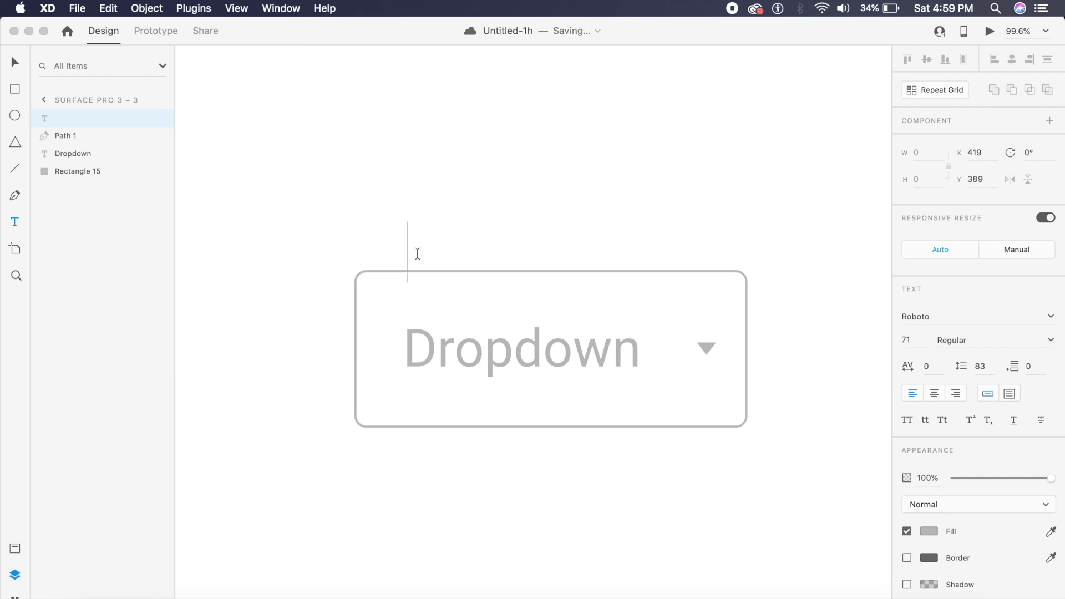
{"action": "type", "text": "city"}
{"action": "key", "text": "Escape"}
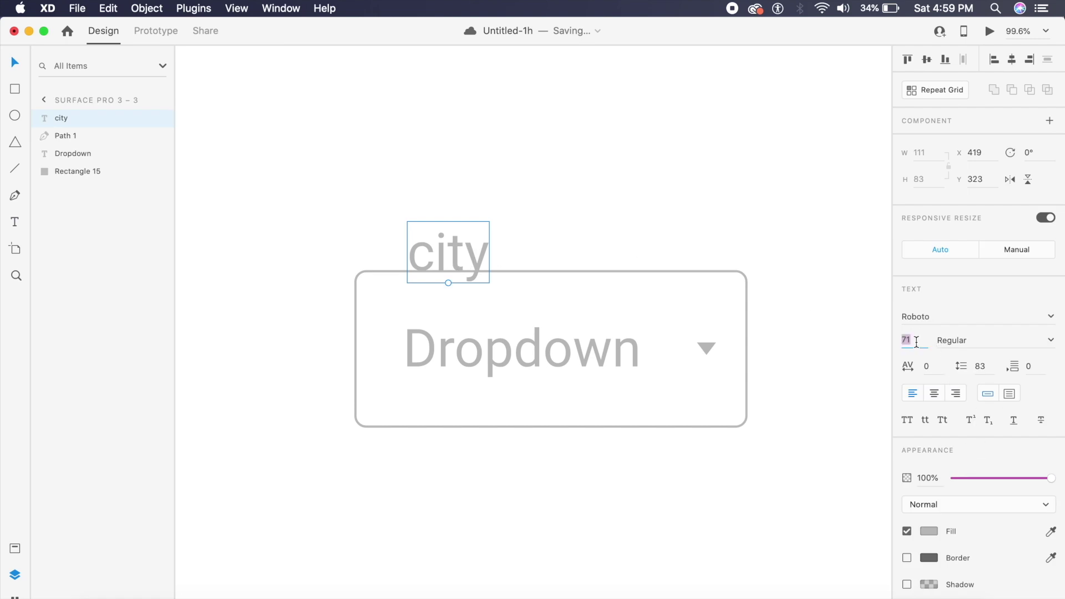
Step: Try the city text at size 32, set it to 48, and center it vertically on the rectangle's upper border
{"action": "type", "text": "32"}
{"action": "key", "text": "Return"}
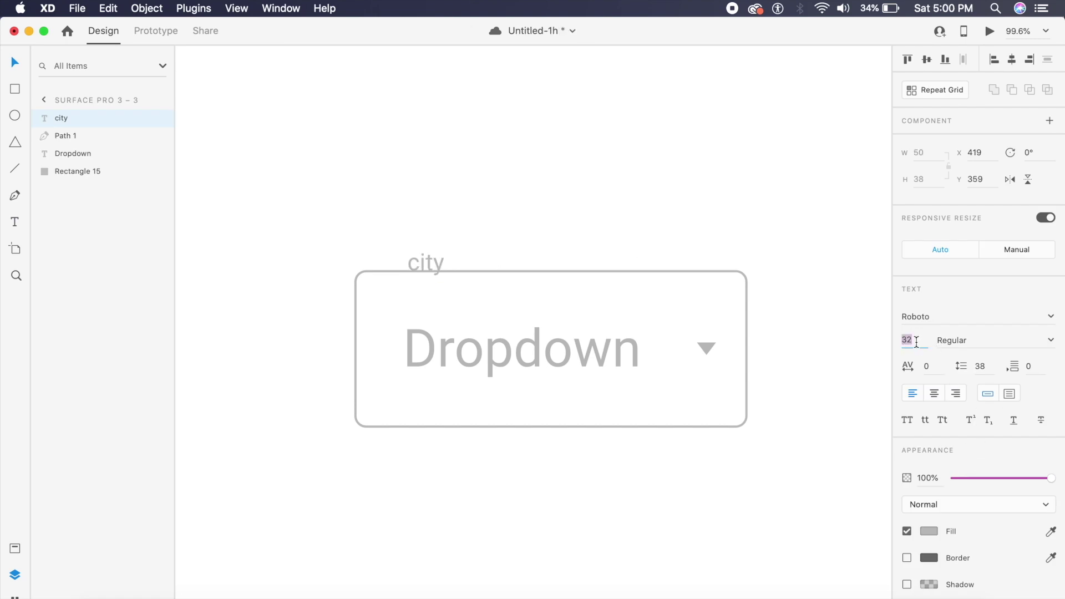
{"action": "type", "text": "48"}
{"action": "key", "text": "Return"}
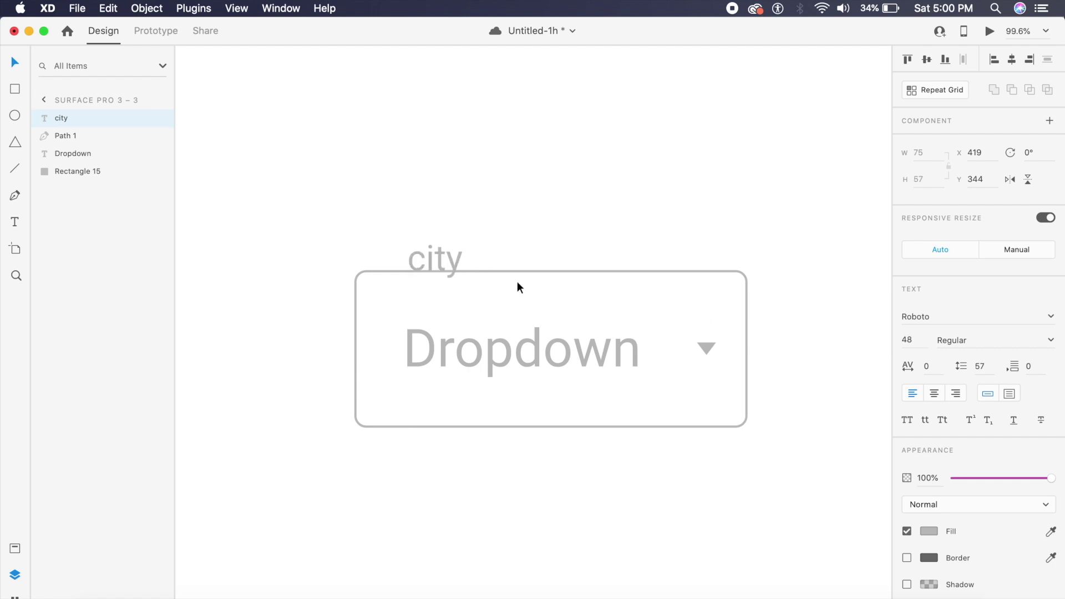
{"action": "left_click_drag", "start_coordinate": [459, 258], "coordinate": [463, 270]}
Step: Draw a rectangle about 87 × 59 over the city text, remove its border, and send it behind the text
{"action": "scroll", "coordinate": [463, 270], "scroll_direction": "up", "scroll_amount": 2}
{"action": "scroll", "coordinate": [463, 272], "scroll_direction": "up", "scroll_amount": 2}
{"action": "key", "text": "r"}
{"action": "left_click_drag", "start_coordinate": [356, 235], "coordinate": [481, 318]}
{"action": "key", "text": "Escape"}
{"action": "left_click", "coordinate": [437, 290]}
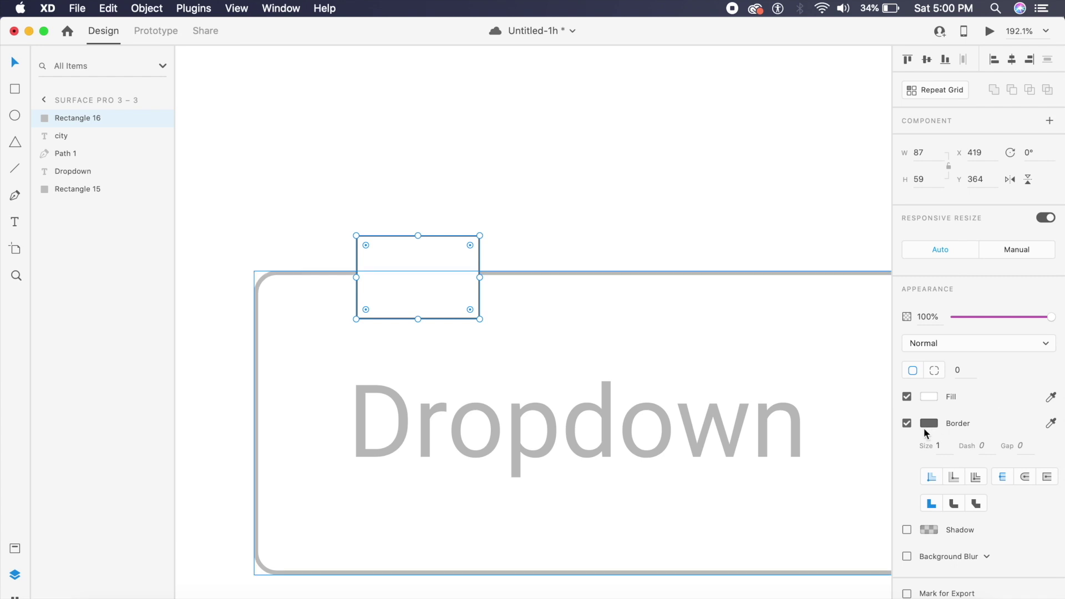
{"action": "left_click", "coordinate": [908, 424]}
{"action": "key", "text": "super+bracketleft"}
{"action": "left_click", "coordinate": [642, 210]}
Step: Widen the white rectangle behind the city text on both sides so the border breaks evenly around the word
{"action": "left_click", "coordinate": [357, 252]}
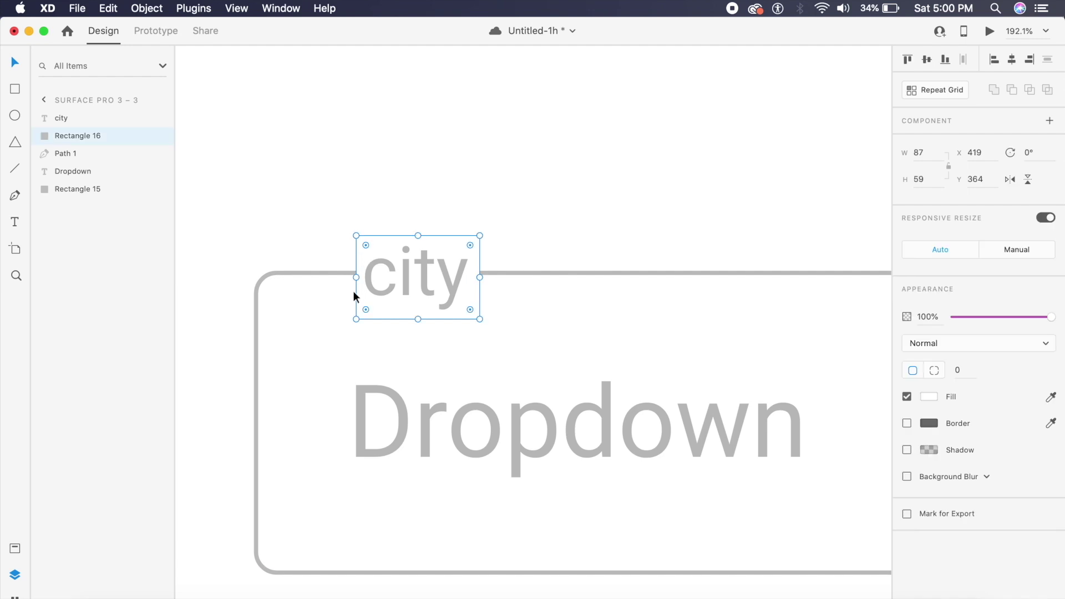
{"action": "left_click_drag", "start_coordinate": [356, 278], "coordinate": [328, 278]}
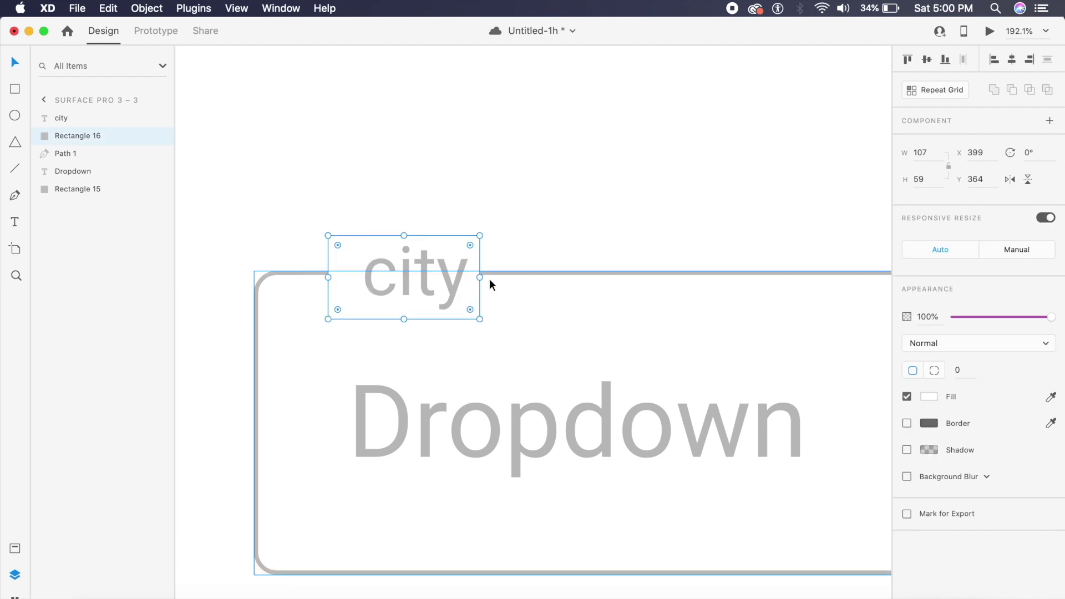
{"action": "left_click_drag", "start_coordinate": [480, 277], "coordinate": [441, 278]}
{"action": "left_click", "coordinate": [634, 209]}
{"action": "scroll", "coordinate": [633, 210], "scroll_direction": "down", "scroll_amount": 5}
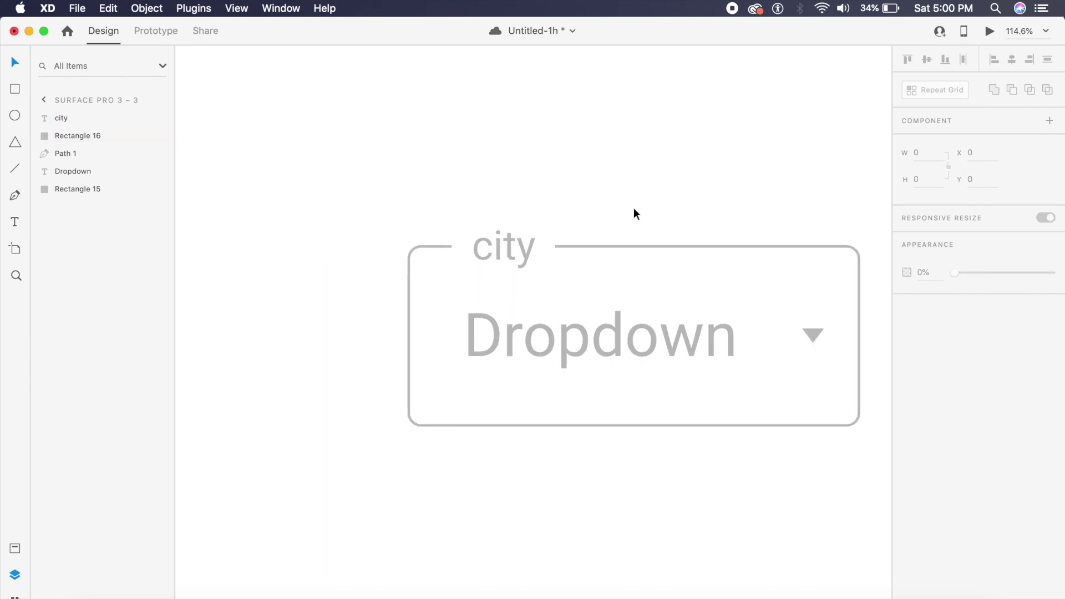
Step: Group the city text with the white rectangle behind it
{"action": "left_click", "coordinate": [514, 249]}
{"action": "left_click", "coordinate": [471, 251], "text": "shift"}
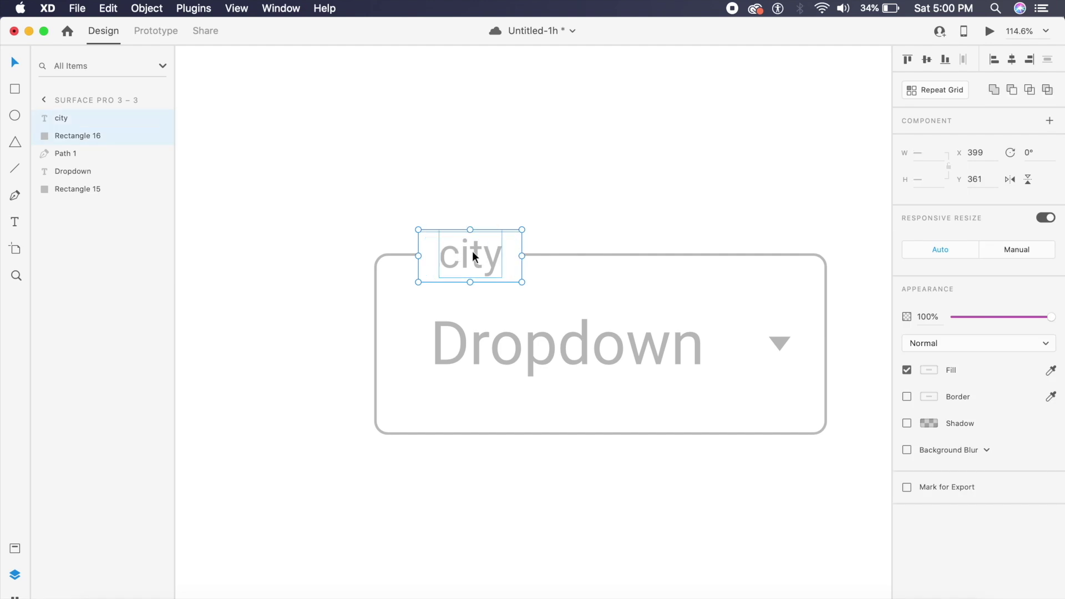
{"action": "key", "text": "super+g"}
{"action": "left_click", "coordinate": [630, 183]}
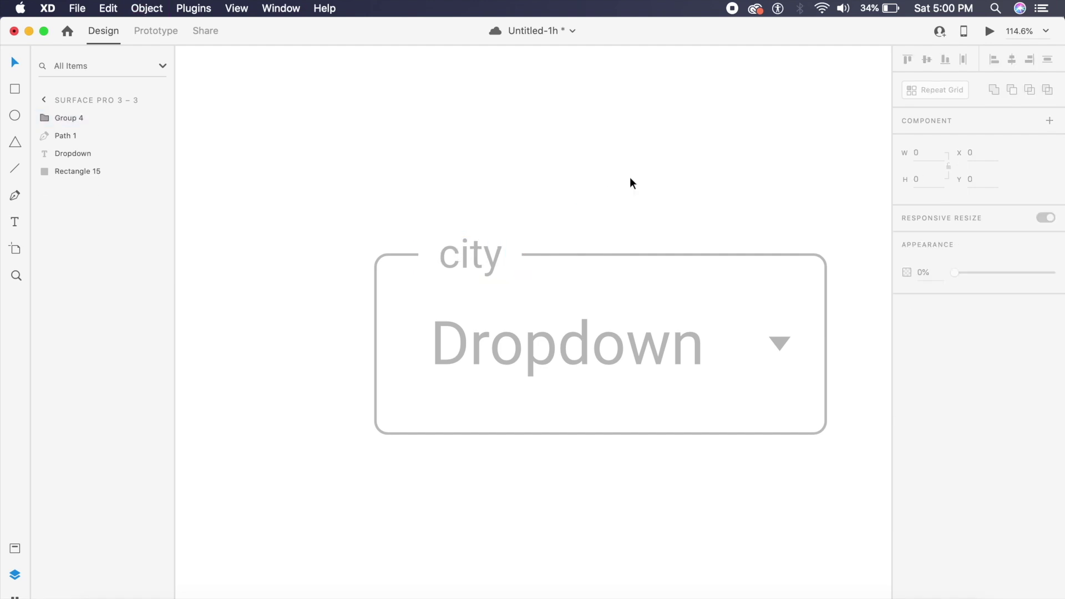
Step: Move all the dropdown's elements together to the upper middle of the artboard, centered horizontally
{"action": "scroll", "coordinate": [631, 183], "scroll_direction": "down", "scroll_amount": 3}
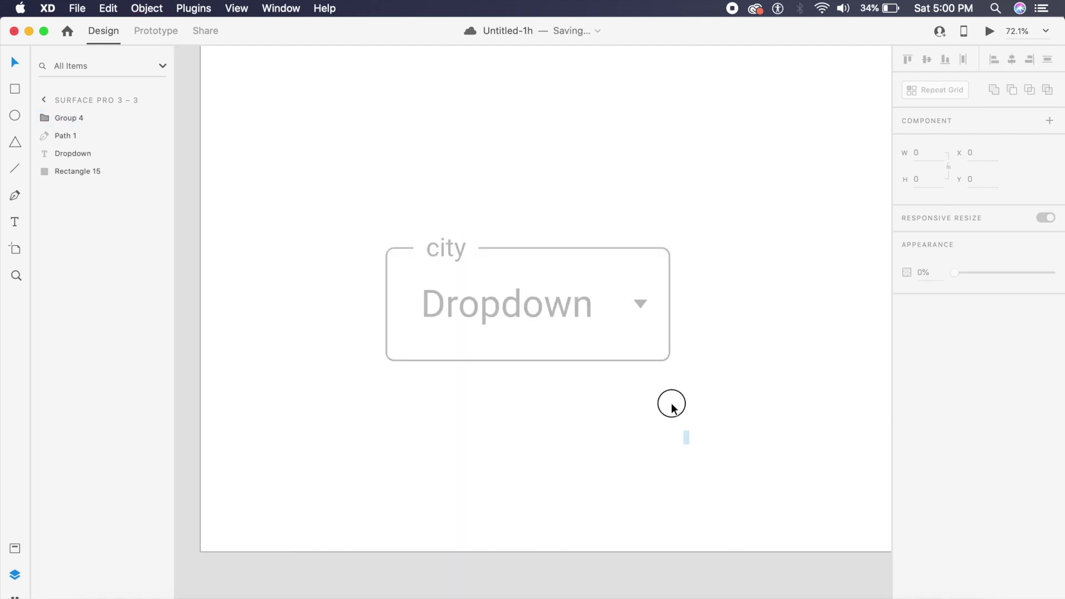
{"action": "left_click_drag", "start_coordinate": [685, 438], "coordinate": [360, 213]}
{"action": "left_click_drag", "start_coordinate": [522, 309], "coordinate": [569, 246]}
{"action": "scroll", "coordinate": [551, 247], "scroll_direction": "down", "scroll_amount": 3}
{"action": "left_click", "coordinate": [592, 328]}
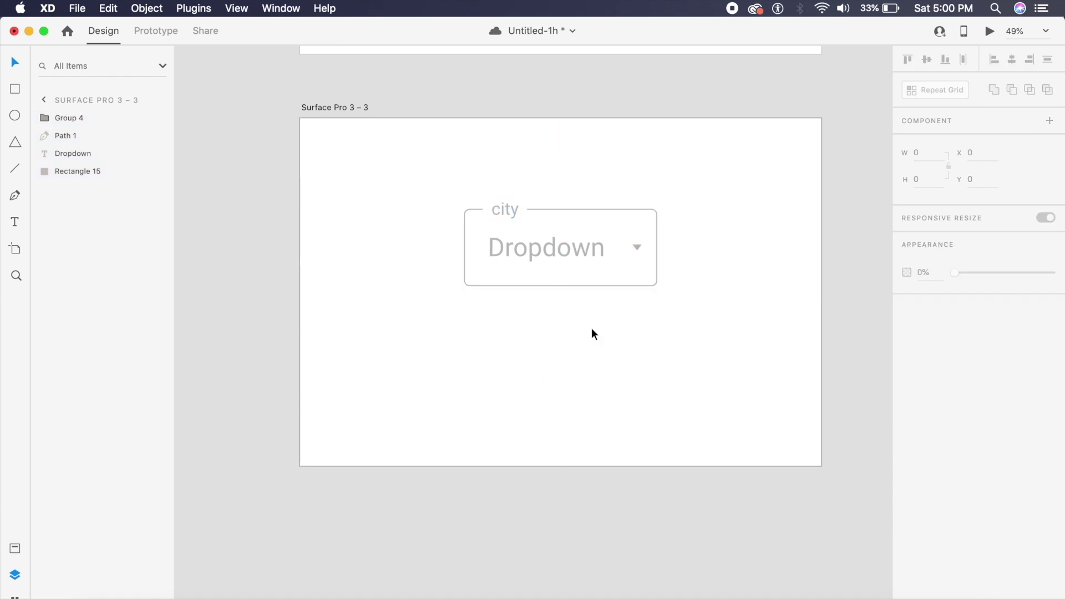
Step: Draw a rectangle about 528 × 324 directly beneath the dropdown box as the options panel
{"action": "scroll", "coordinate": [591, 327], "scroll_direction": "up", "scroll_amount": 5}
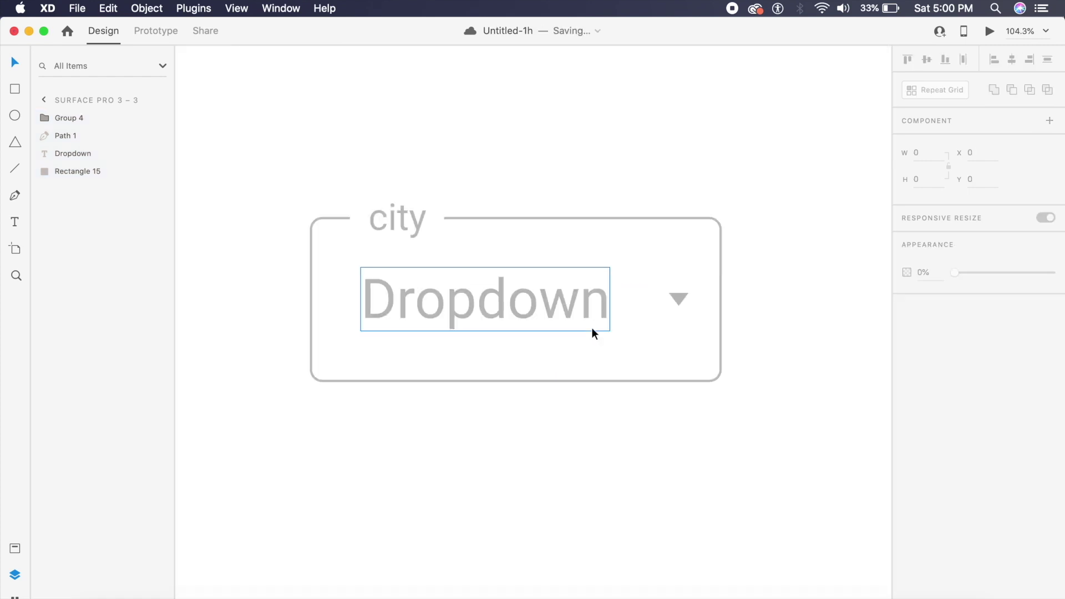
{"action": "scroll", "coordinate": [592, 329], "scroll_direction": "down", "scroll_amount": 3}
{"action": "key", "text": "r"}
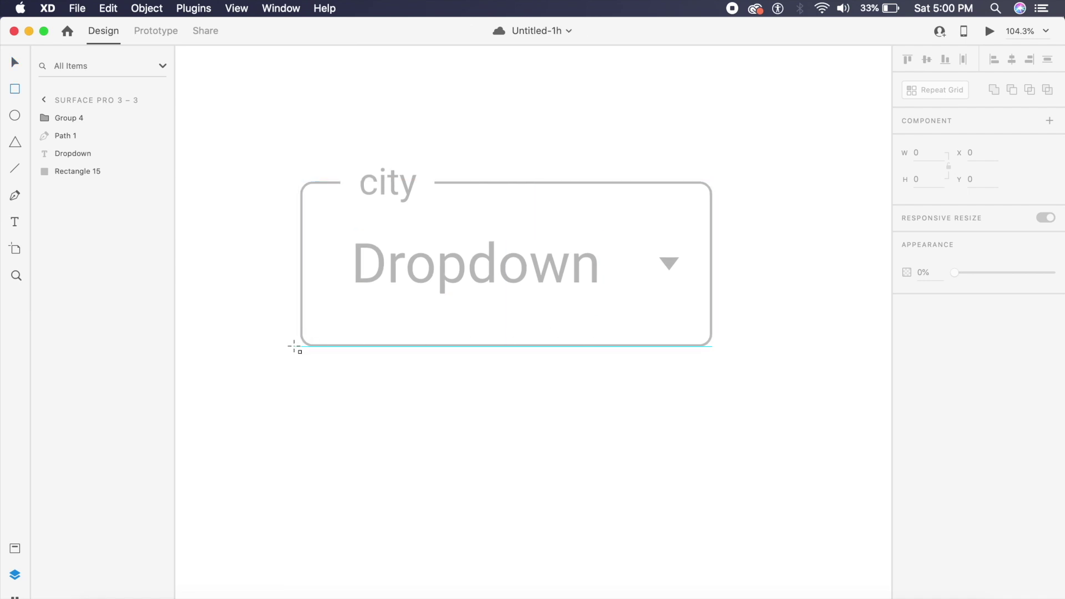
{"action": "left_click_drag", "start_coordinate": [300, 348], "coordinate": [706, 594]}
{"action": "key", "text": "Escape"}
{"action": "scroll", "coordinate": [684, 511], "scroll_direction": "down", "scroll_amount": 3}
Step: Round the options panel's corners with a radius of 16 and remove its border
{"action": "left_click", "coordinate": [684, 511]}
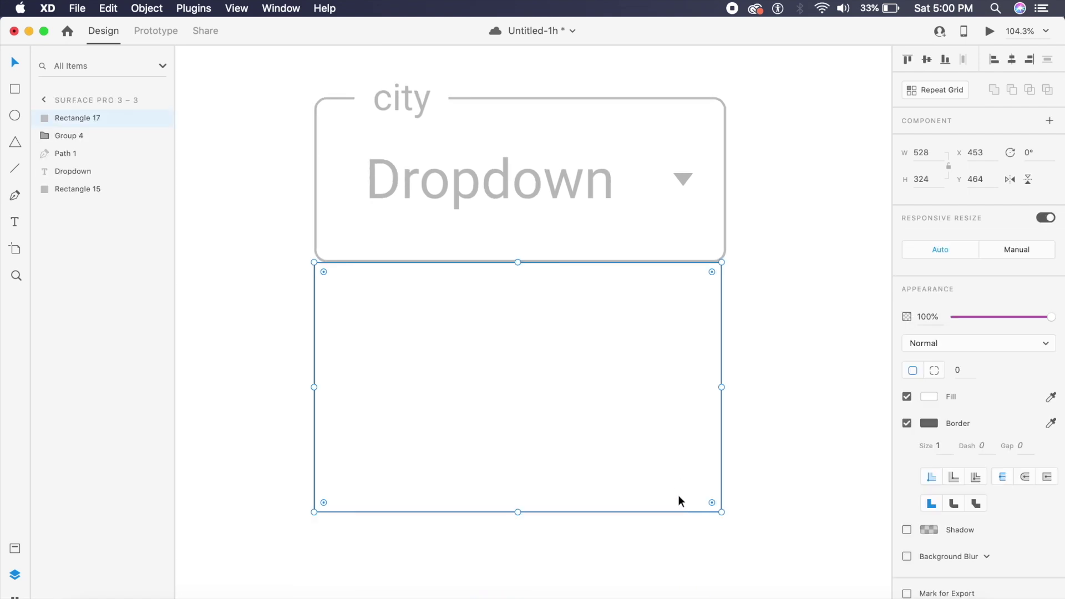
{"action": "left_click", "coordinate": [972, 371]}
{"action": "type", "text": "16"}
{"action": "key", "text": "Return"}
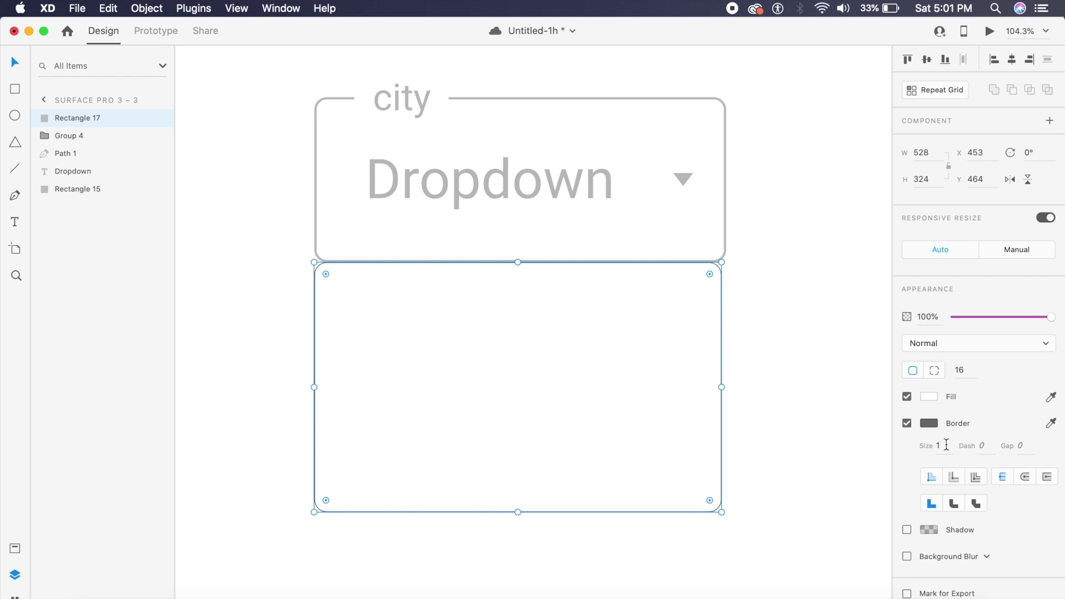
{"action": "left_click", "coordinate": [907, 424]}
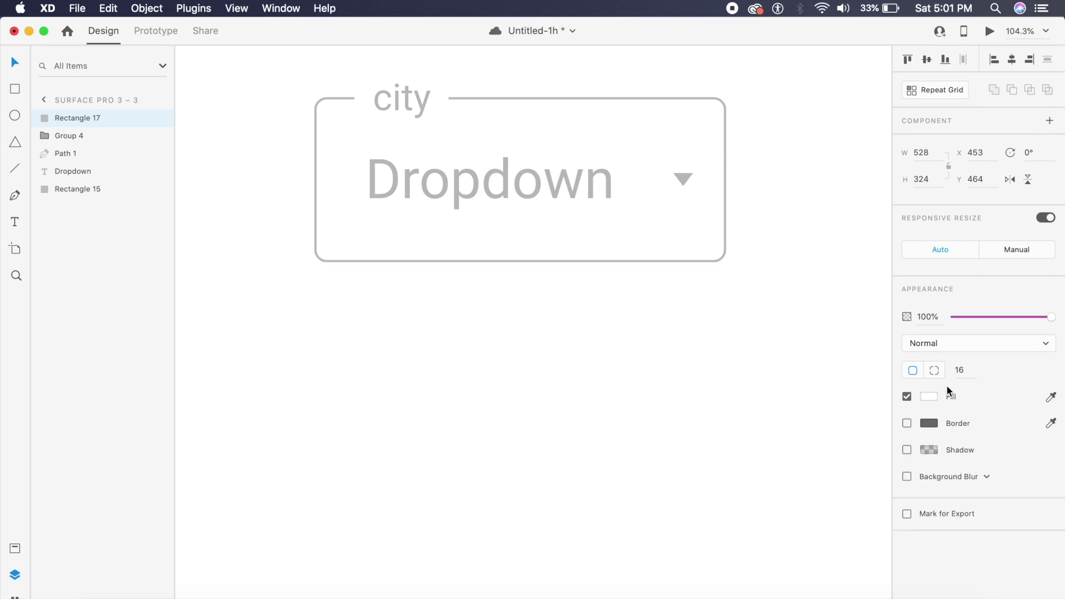
Step: Give the options panel a black shadow with Y offset 4, blur 8 and 25% opacity
{"action": "left_click", "coordinate": [907, 451]}
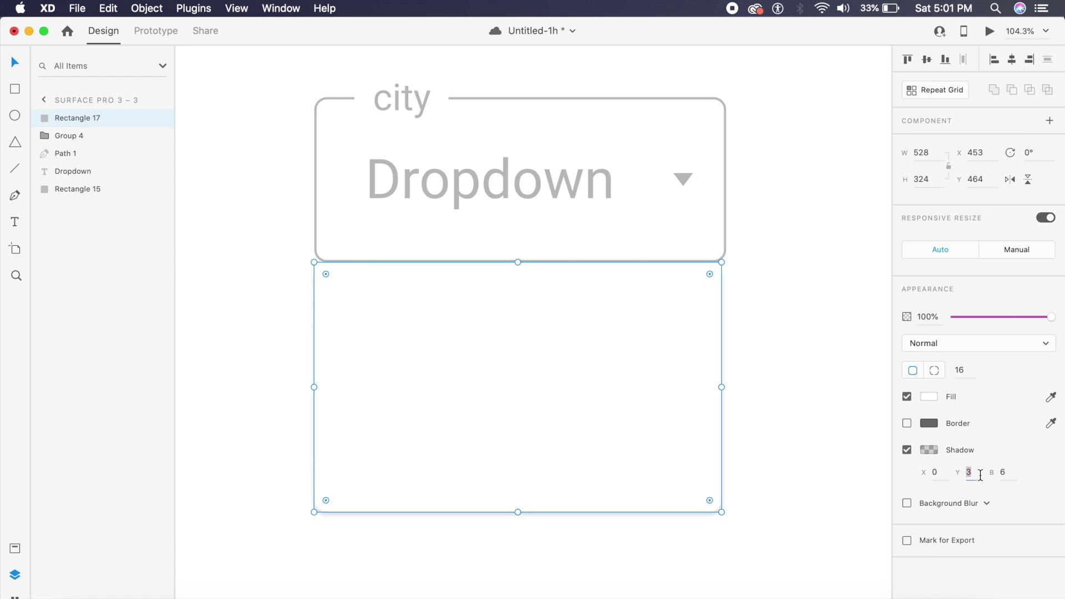
{"action": "left_click", "coordinate": [1002, 472]}
{"action": "type", "text": "8"}
{"action": "left_click", "coordinate": [927, 453]}
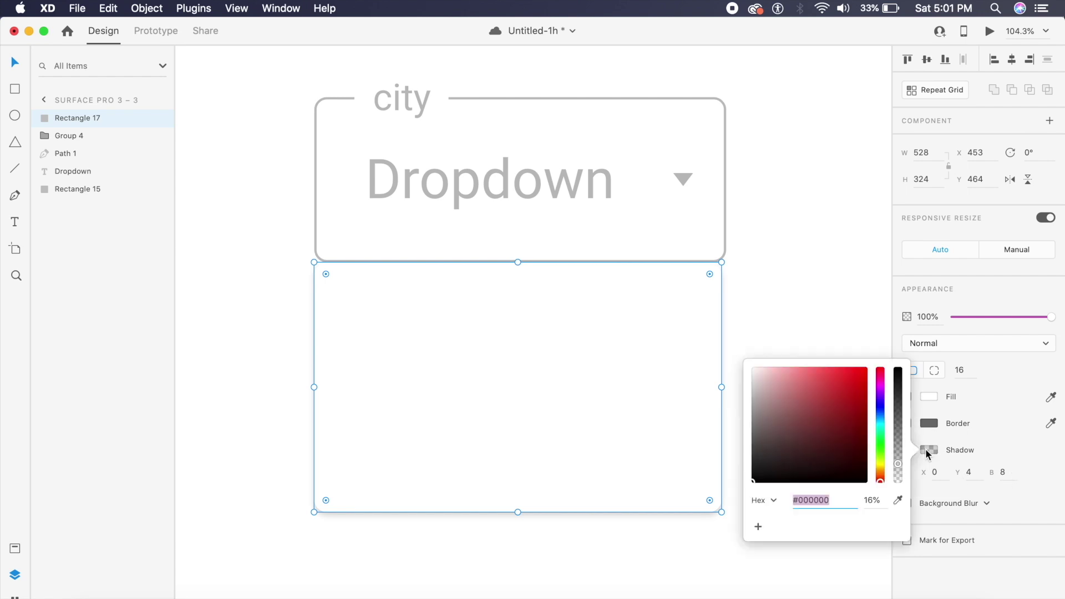
{"action": "left_click", "coordinate": [884, 500]}
{"action": "type", "text": "25"}
{"action": "key", "text": "Return"}
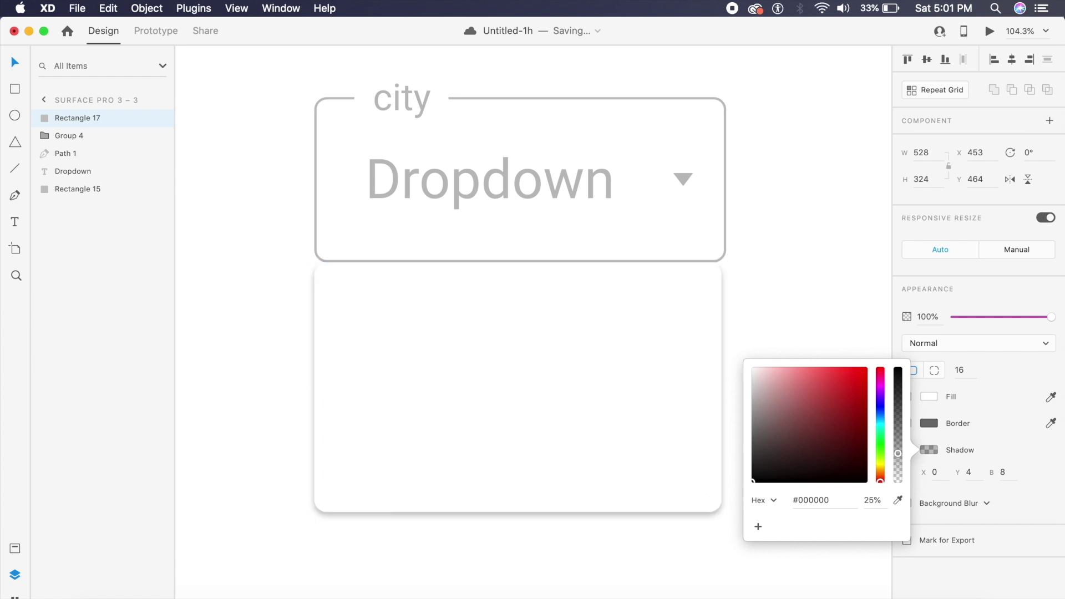
{"action": "left_click", "coordinate": [767, 314]}
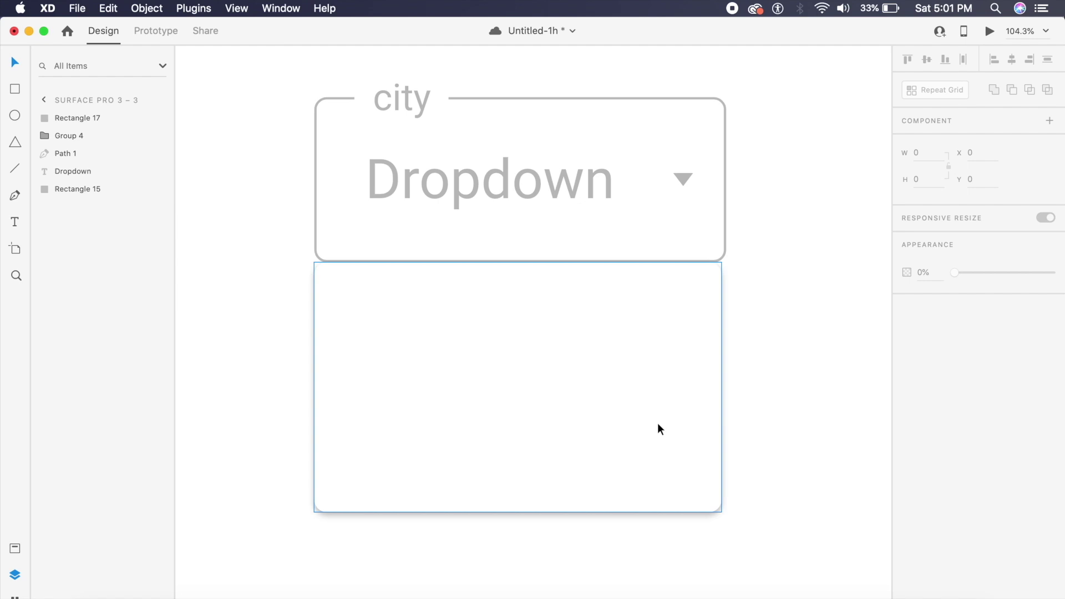
Step: Add the option text "New York" near the upper left of the options panel
{"action": "key", "text": "t"}
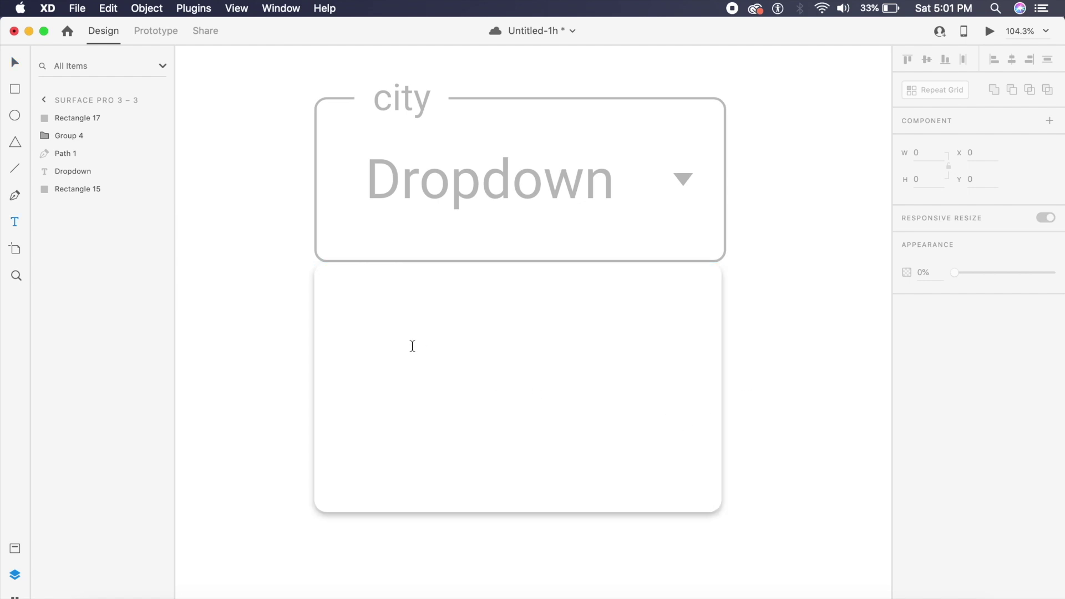
{"action": "left_click", "coordinate": [379, 302]}
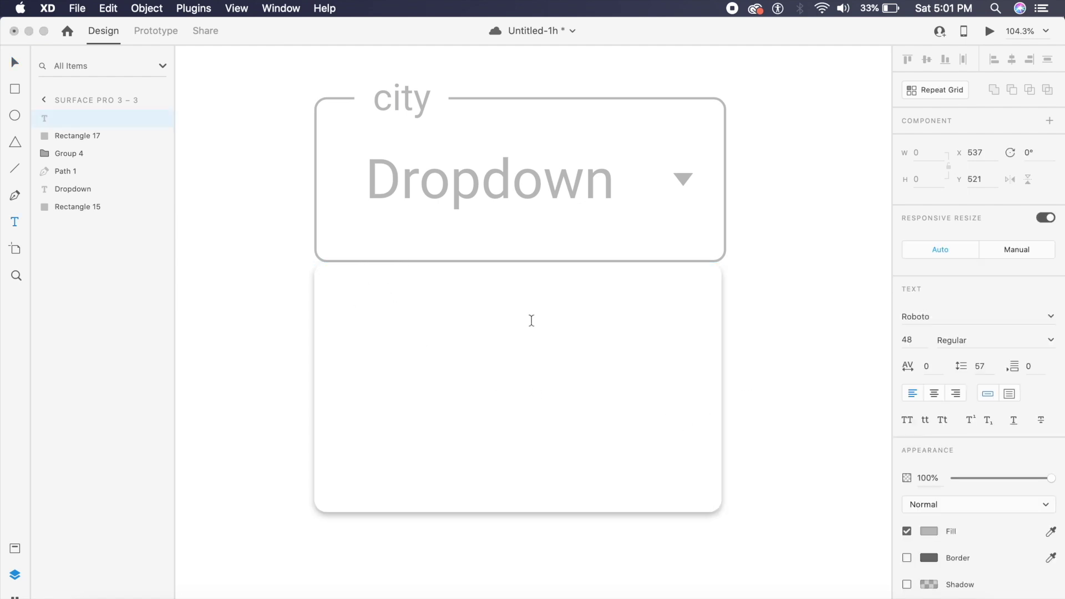
{"action": "type", "text": "New York"}
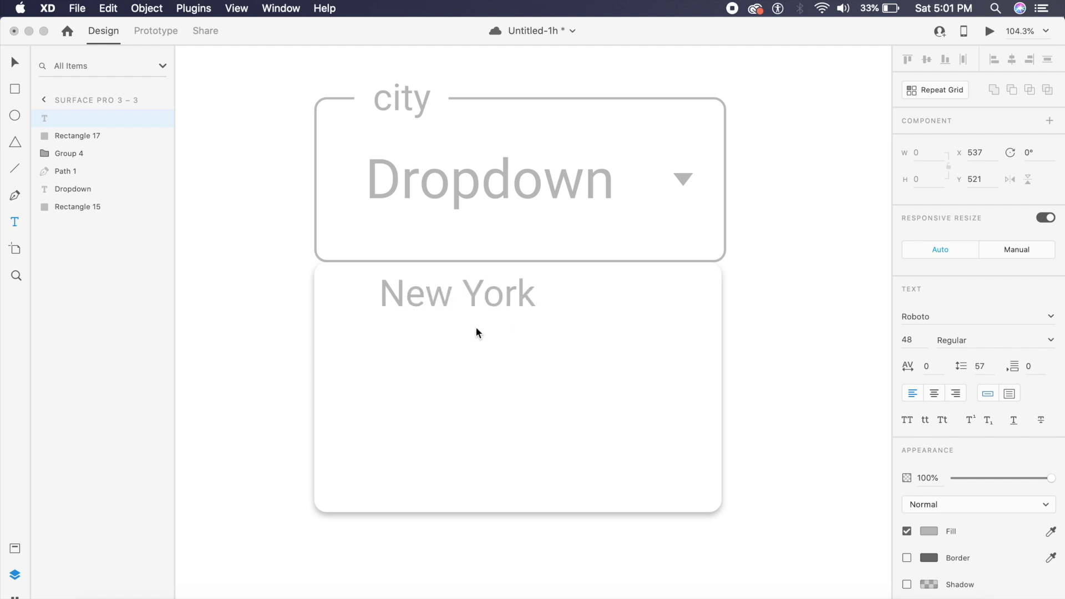
{"action": "key", "text": "Escape"}
{"action": "left_click", "coordinate": [460, 311]}
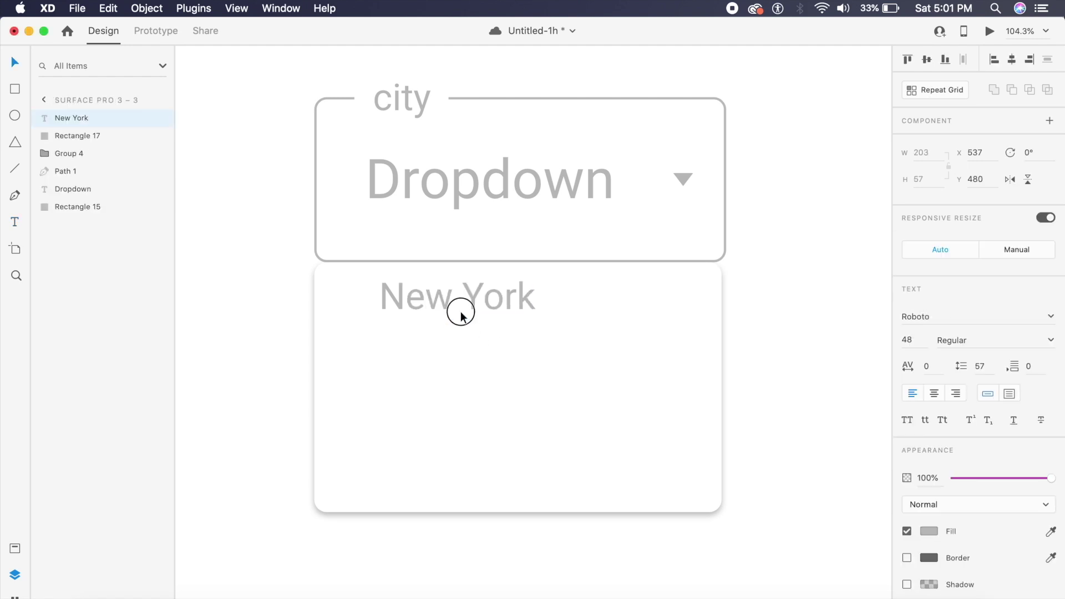
Step: Duplicate the "New York" option beneath itself as "Detroit" and place another copy below that for the third option
{"action": "left_click_drag", "start_coordinate": [459, 323], "coordinate": [452, 373]}
{"action": "double_click", "coordinate": [451, 374]}
{"action": "type", "text": "Detroit"}
{"action": "key", "text": "Escape"}
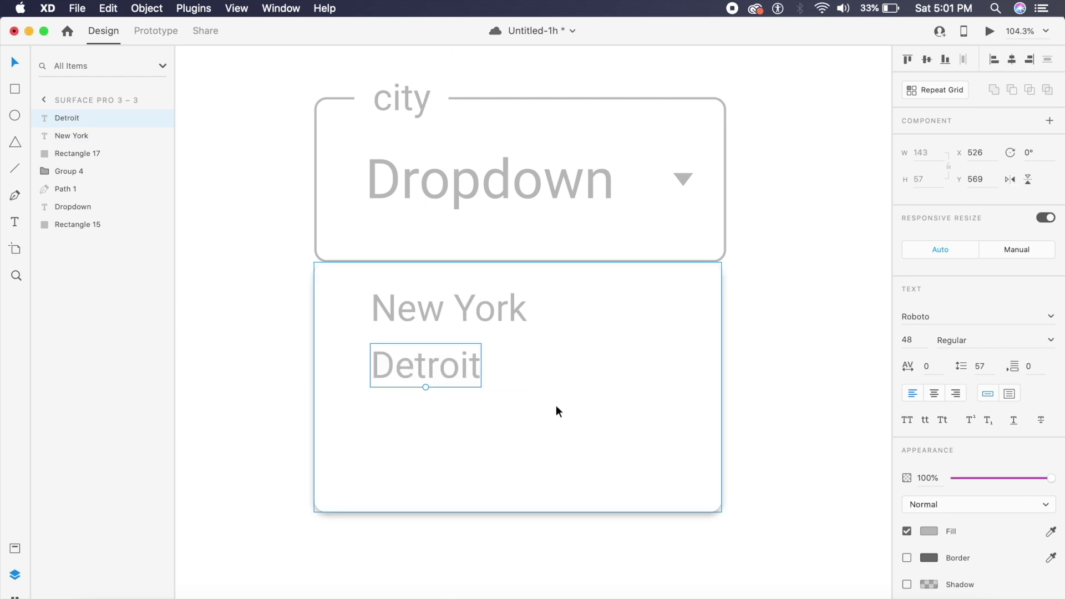
{"action": "left_click_drag", "start_coordinate": [443, 376], "coordinate": [442, 455]}
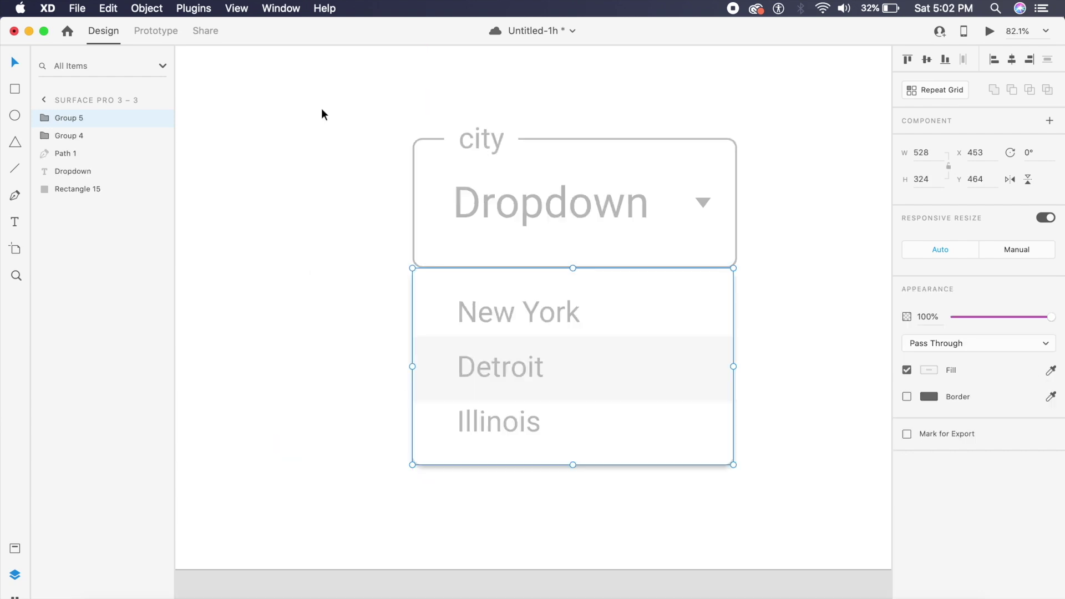
Step: Combine all the dropdown's elements and the options group into one component
{"action": "left_click_drag", "start_coordinate": [324, 109], "coordinate": [795, 496]}
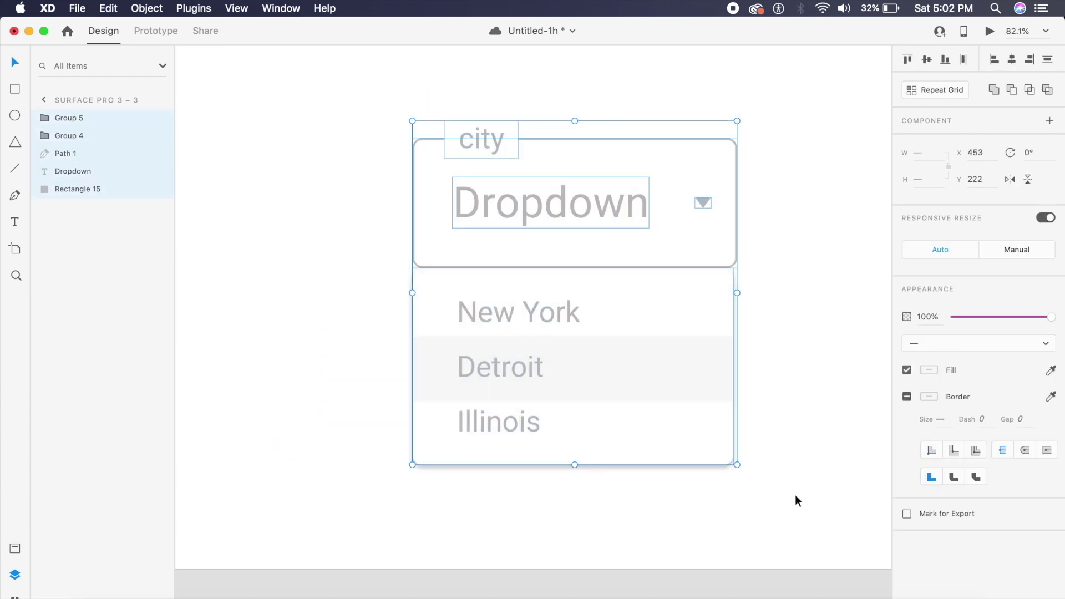
{"action": "key", "text": "super+k"}
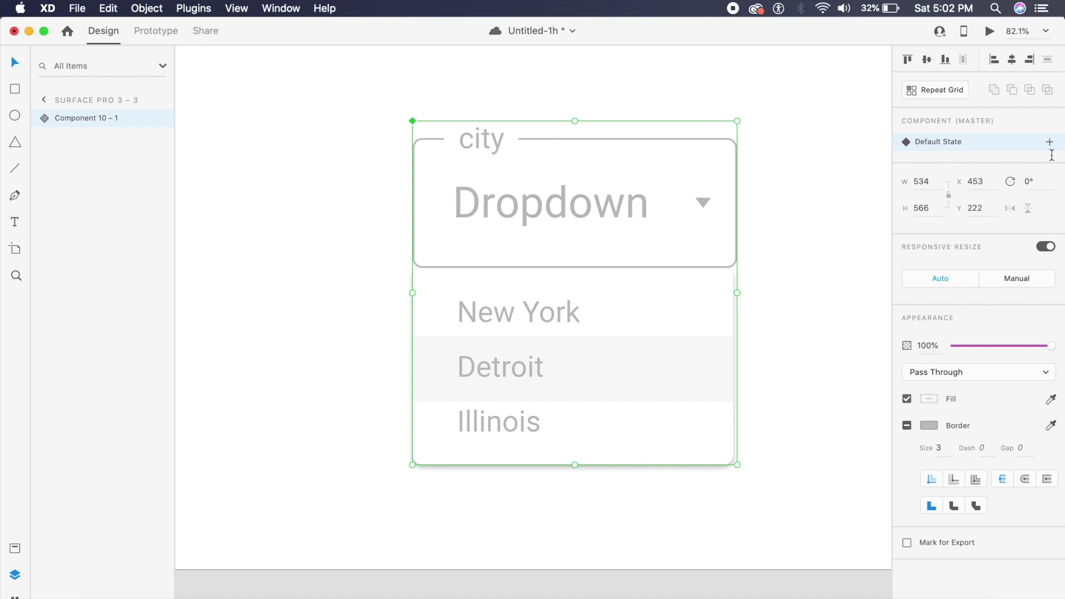
Step: In the component's default state, move the options group up to Y 398 and set its opacity to 0%
{"action": "double_click", "coordinate": [671, 384]}
{"action": "left_click_drag", "start_coordinate": [644, 367], "coordinate": [646, 329]}
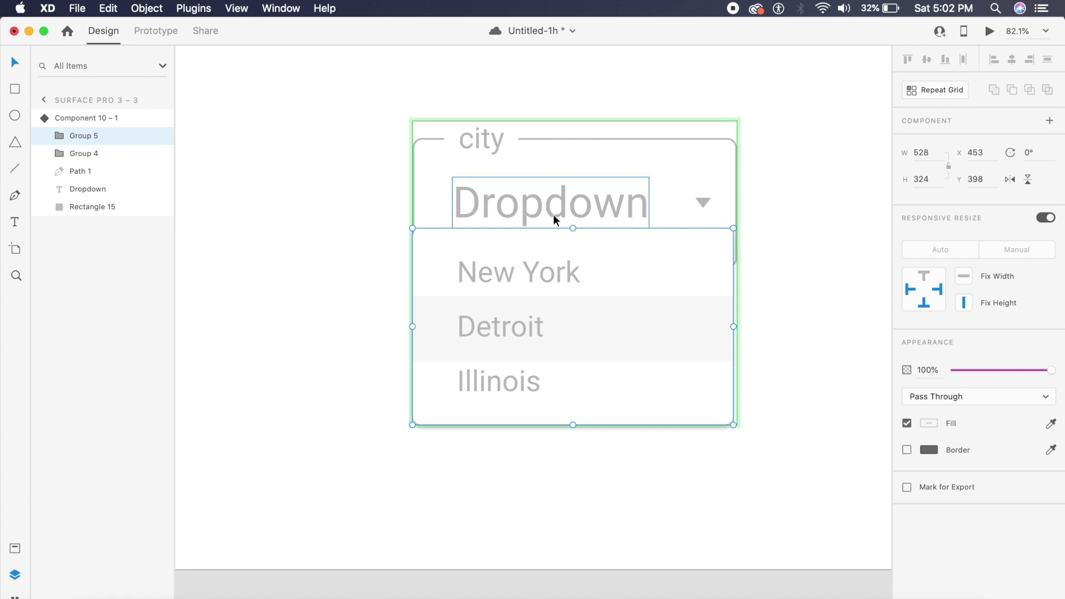
{"action": "left_click_drag", "start_coordinate": [970, 376], "coordinate": [831, 361]}
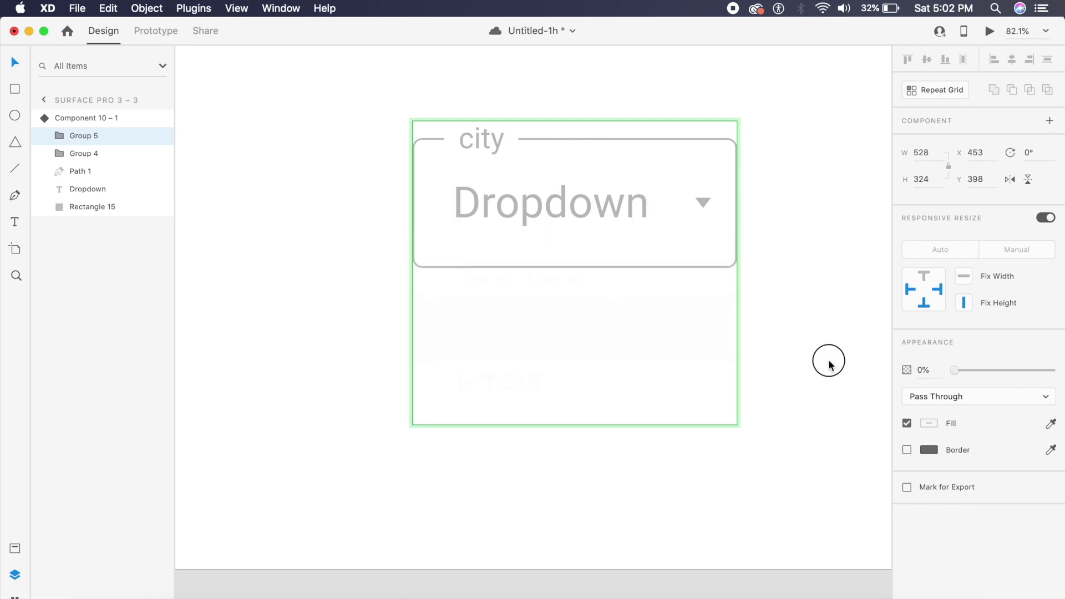
{"action": "key", "text": "Escape"}
{"action": "scroll", "coordinate": [883, 156], "scroll_direction": "up", "scroll_amount": 2}
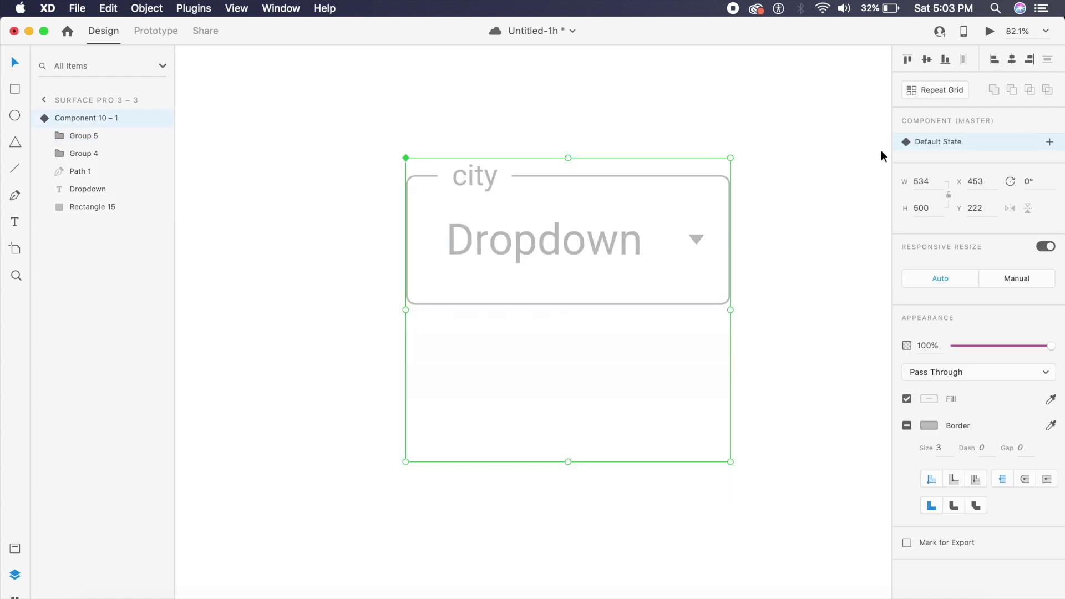
Step: Add a hover state to the dropdown component, keeping the default state name
{"action": "left_click", "coordinate": [1050, 144]}
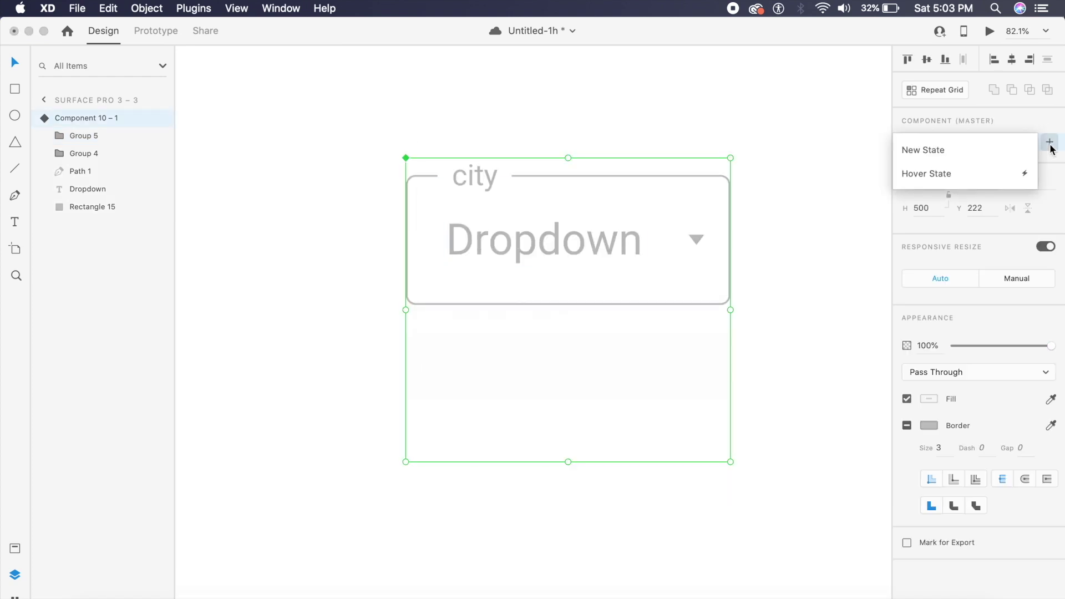
{"action": "left_click", "coordinate": [975, 179]}
{"action": "key", "text": "Return"}
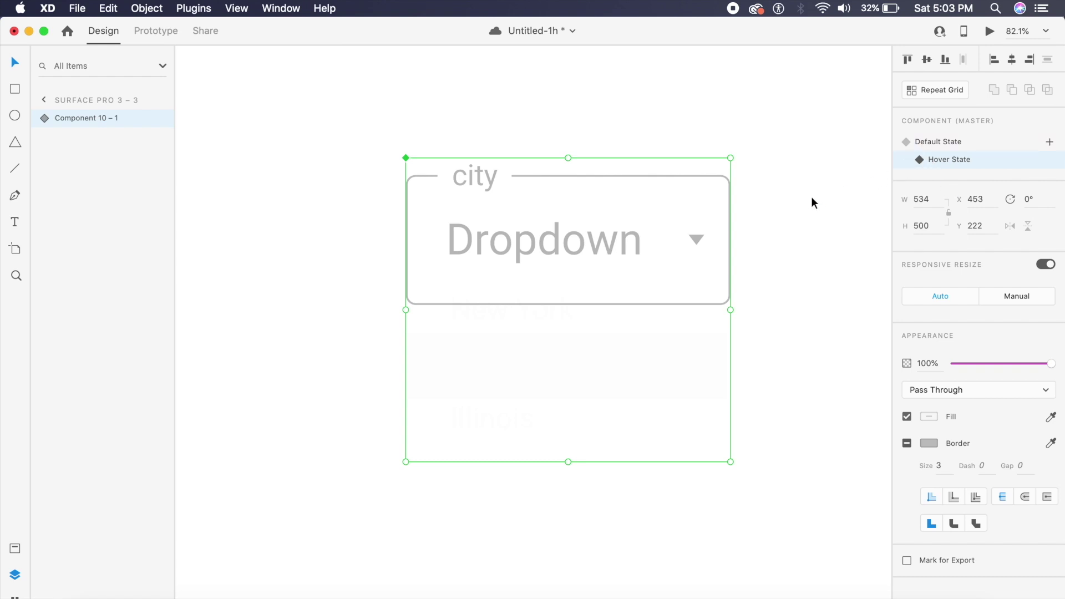
Step: In the hover state, move the options group down to Y 464 and set its opacity to 100%
{"action": "double_click", "coordinate": [580, 327]}
{"action": "left_click", "coordinate": [583, 340]}
{"action": "left_click_drag", "start_coordinate": [582, 339], "coordinate": [583, 371]}
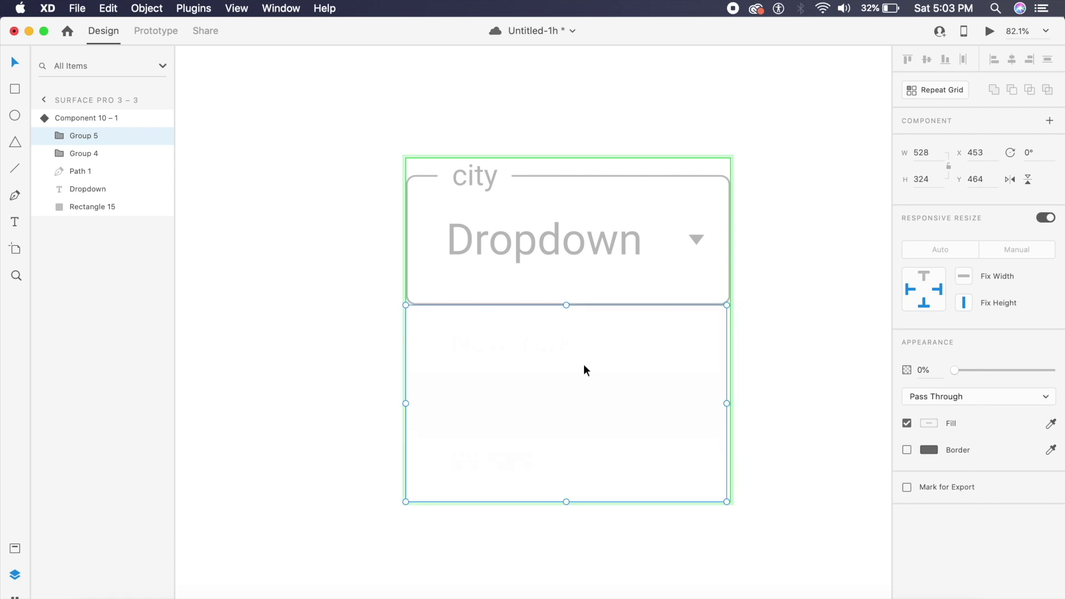
{"action": "left_click_drag", "start_coordinate": [997, 371], "coordinate": [1058, 370]}
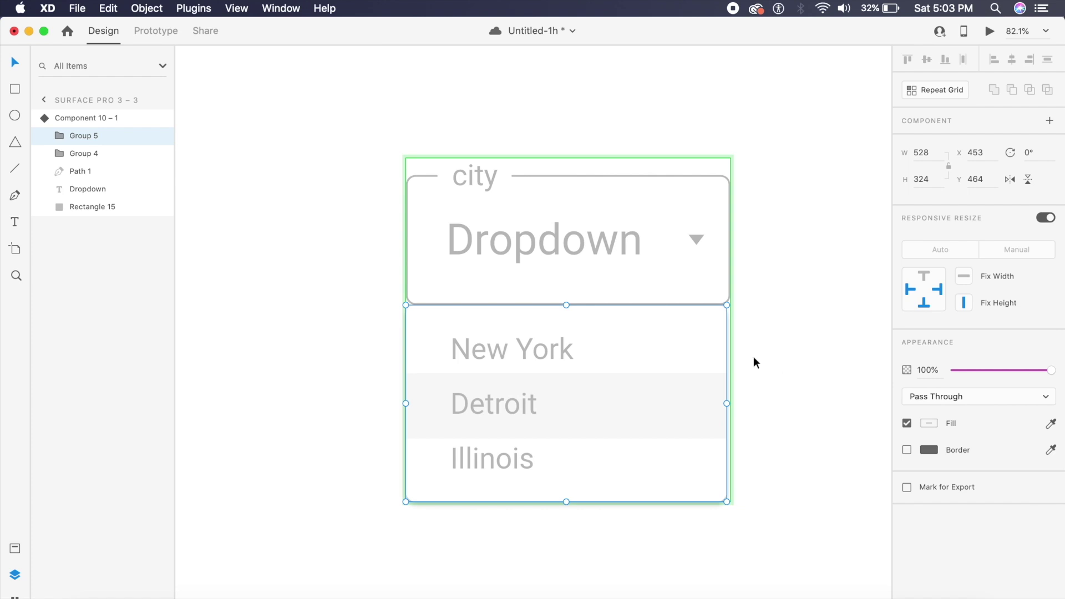
Step: Rotate the dropdown arrow by -180° so it points upward in the hover state
{"action": "left_click", "coordinate": [697, 239]}
{"action": "left_click_drag", "start_coordinate": [708, 247], "coordinate": [678, 233]}
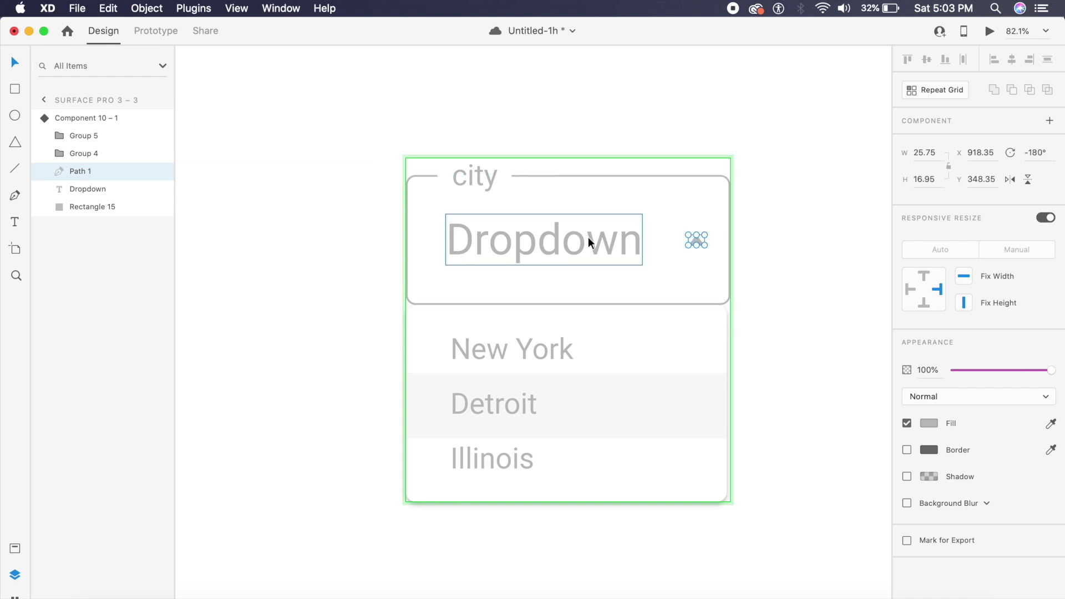
Step: Set the "Dropdown" text's opacity to 0% in the hover state and shift it straight down to Y 373
{"action": "left_click", "coordinate": [523, 247]}
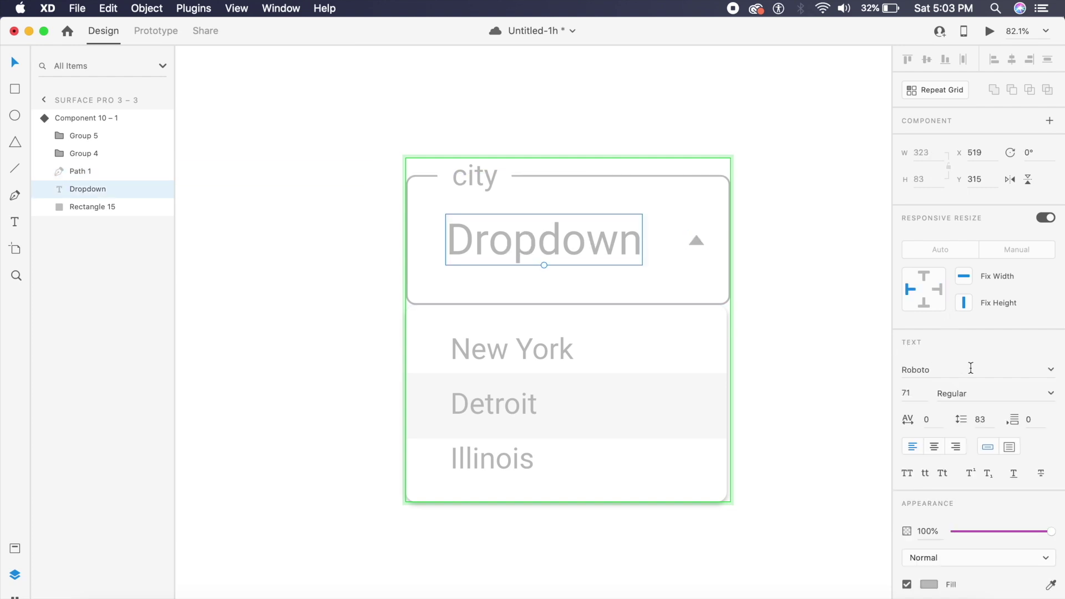
{"action": "left_click_drag", "start_coordinate": [999, 531], "coordinate": [776, 515]}
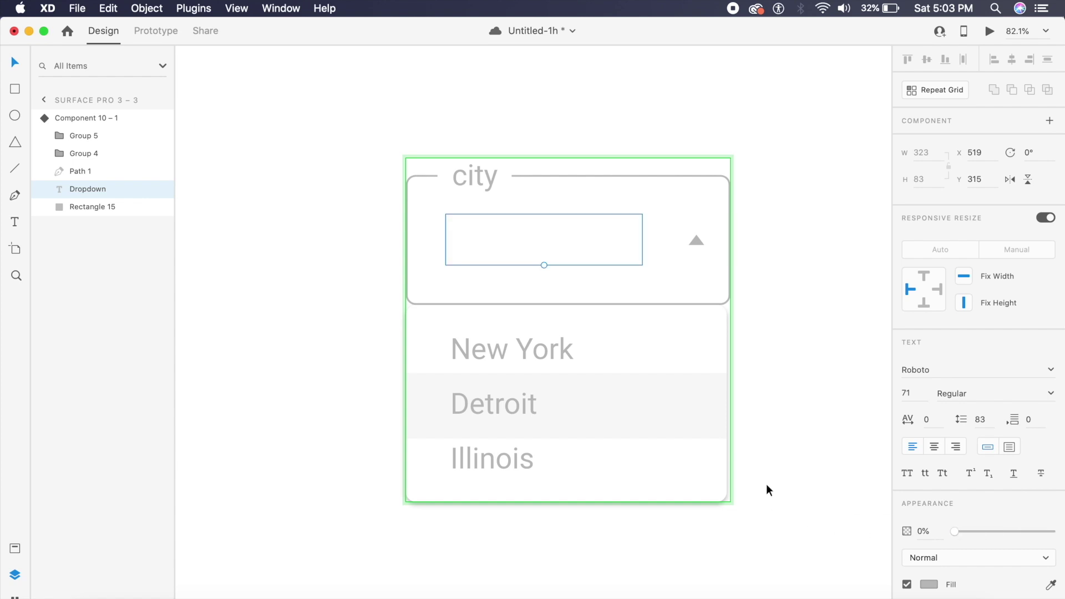
{"action": "left_click_drag", "start_coordinate": [540, 238], "coordinate": [542, 273]}
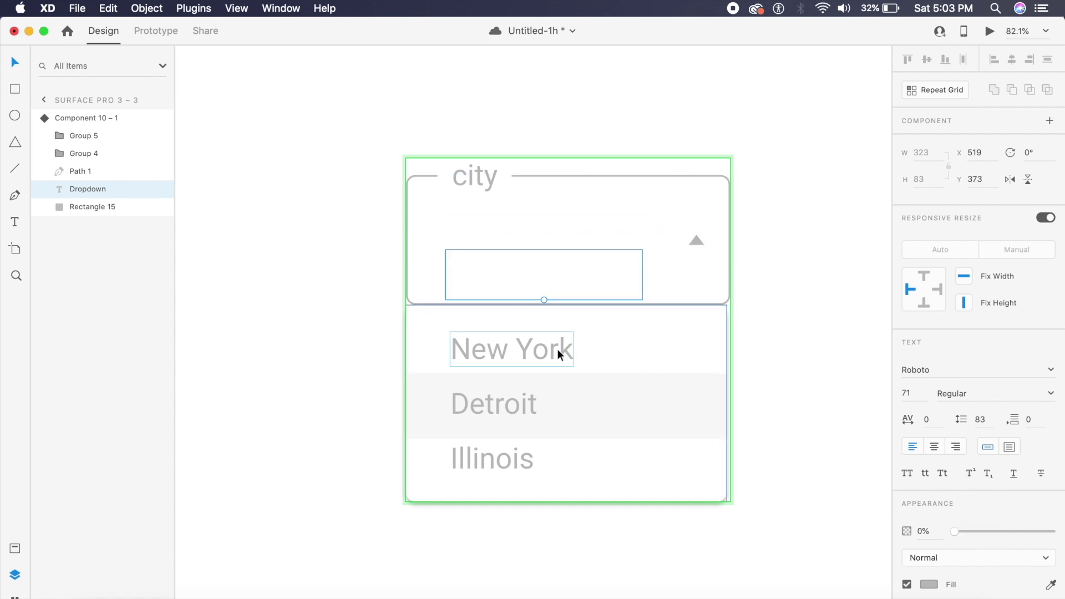
Step: Change the border color of the dropdown box to a vivid purple in the hover state
{"action": "scroll", "coordinate": [558, 349], "scroll_direction": "up", "scroll_amount": 2}
{"action": "scroll", "coordinate": [557, 349], "scroll_direction": "up", "scroll_amount": 3}
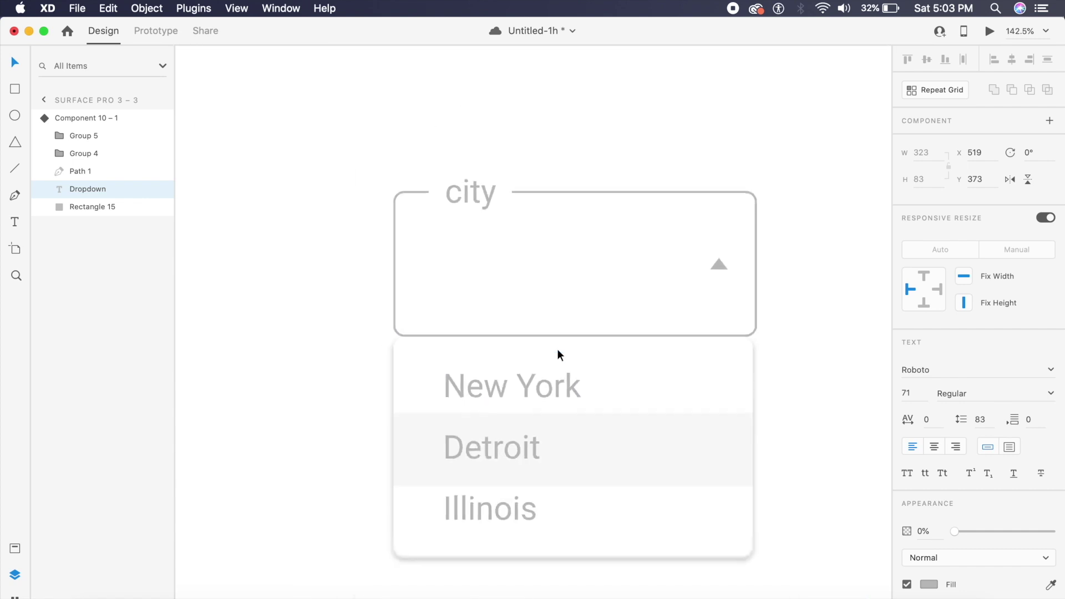
{"action": "left_click", "coordinate": [749, 288]}
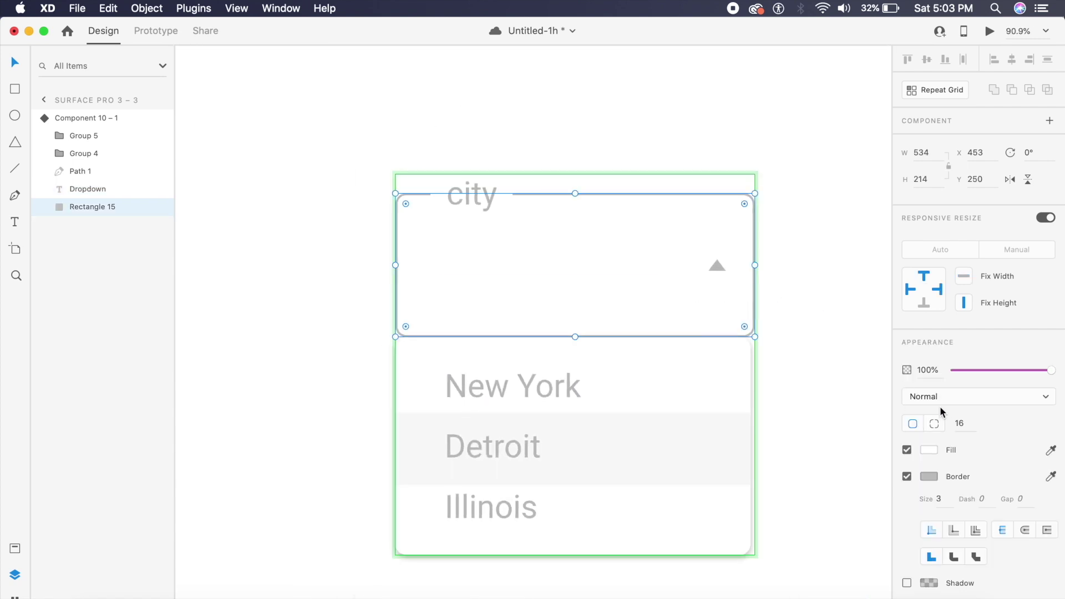
{"action": "left_click", "coordinate": [931, 480]}
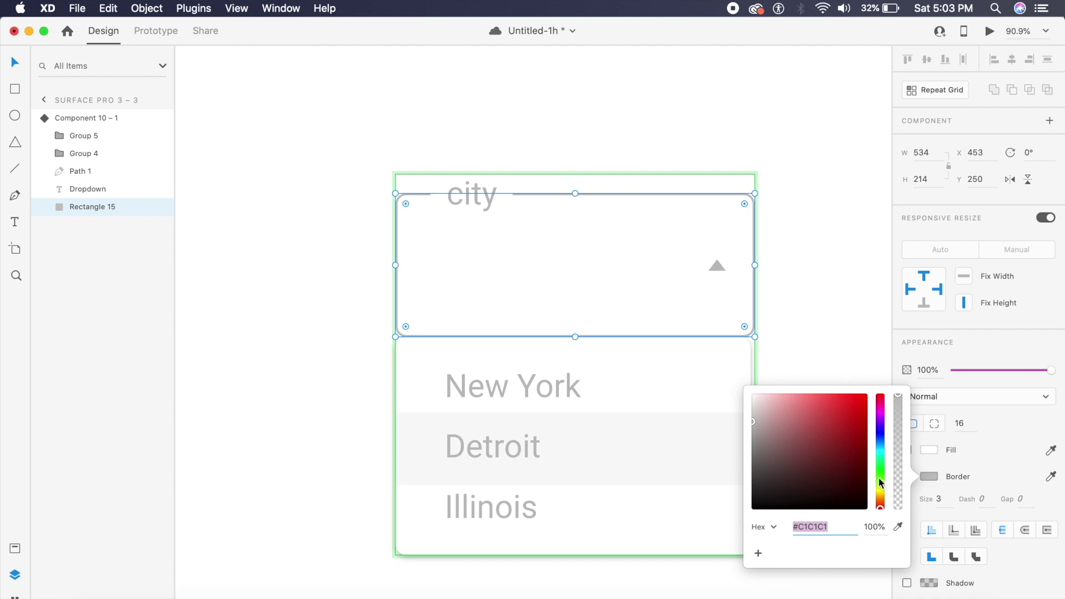
{"action": "left_click_drag", "start_coordinate": [882, 435], "coordinate": [880, 417]}
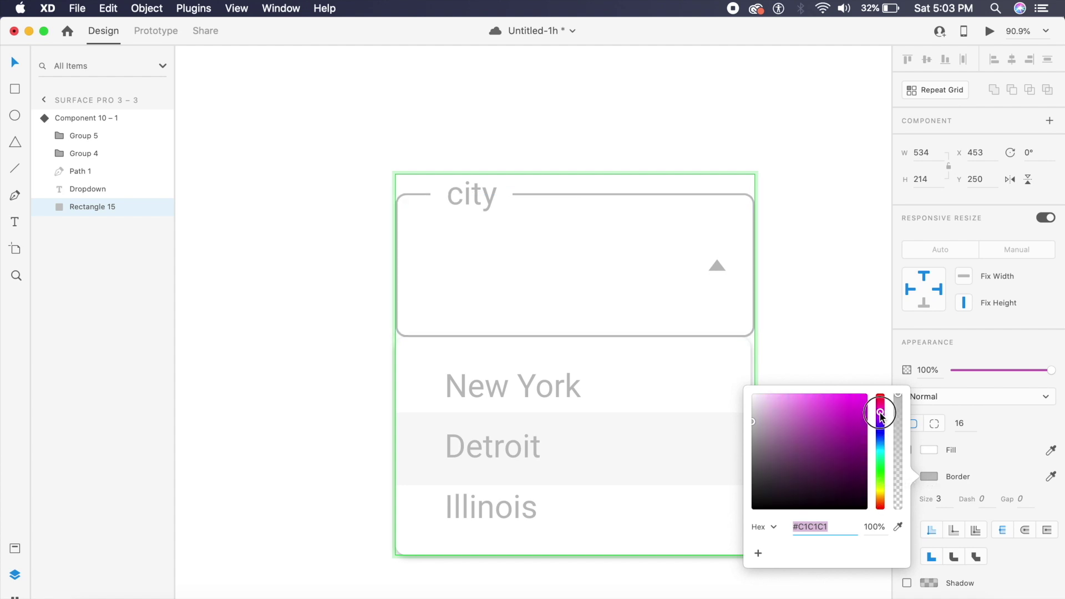
{"action": "left_click", "coordinate": [861, 400]}
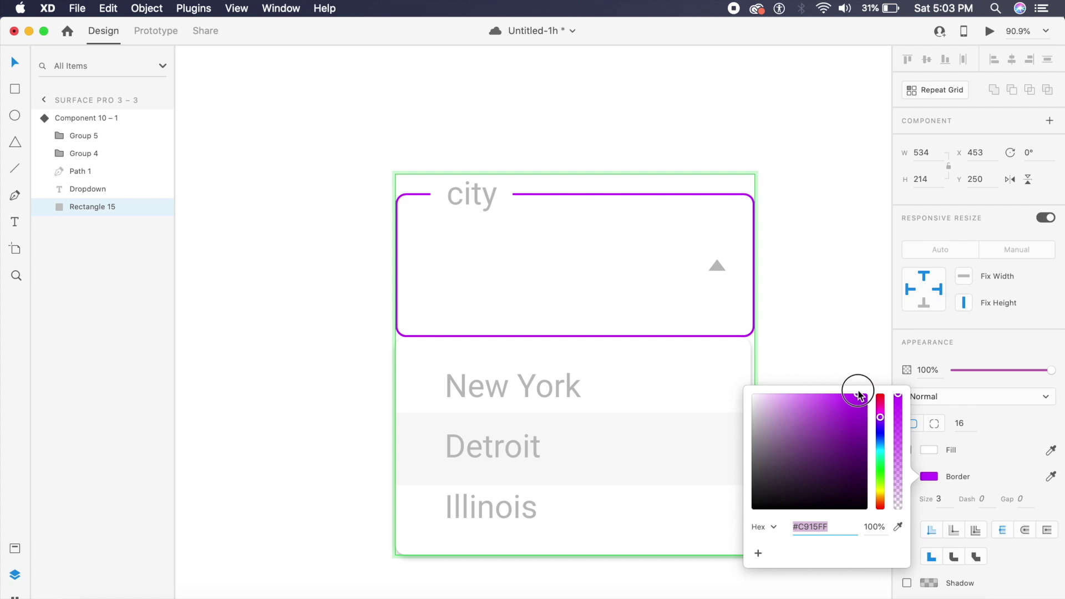
{"action": "left_click", "coordinate": [840, 284]}
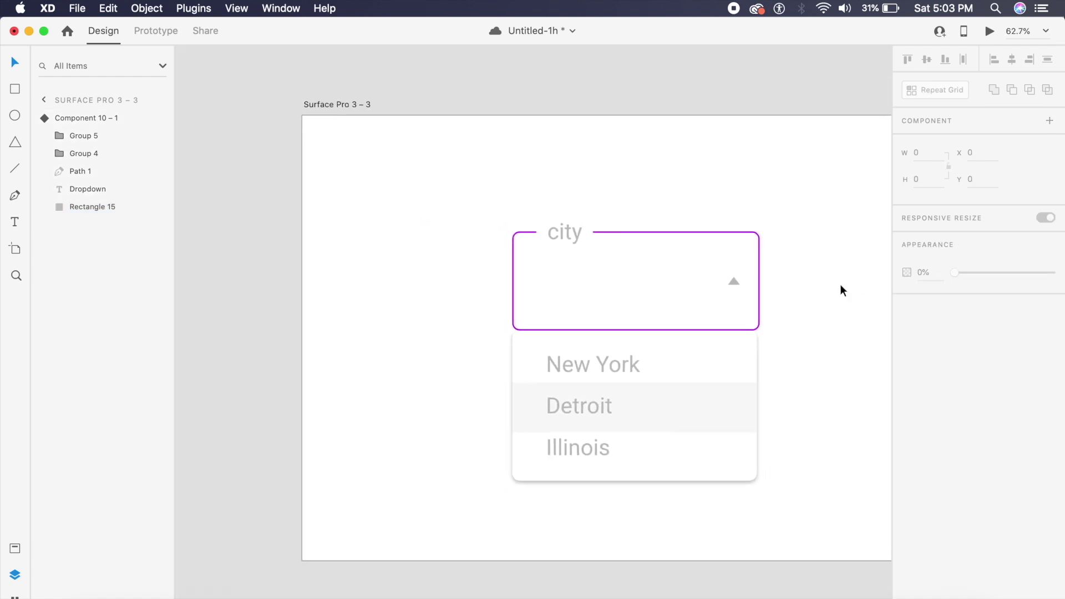
Step: Set the easing of the default state's hover interaction to Ease In-Out in Prototype mode
{"action": "left_click", "coordinate": [717, 302]}
{"action": "left_click", "coordinate": [937, 142]}
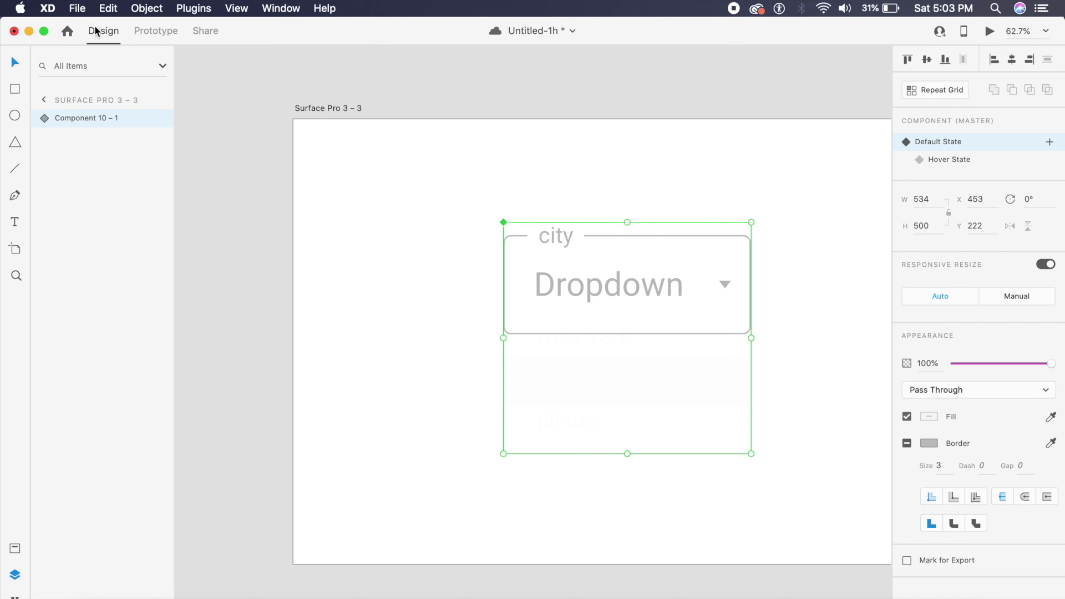
{"action": "left_click", "coordinate": [147, 31]}
{"action": "left_click", "coordinate": [1046, 277]}
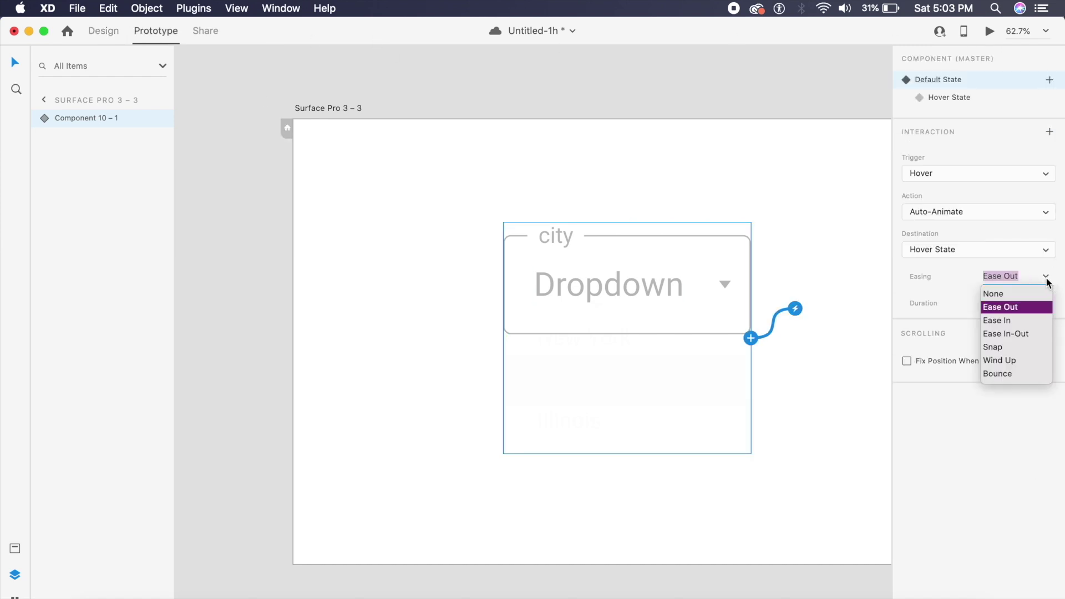
{"action": "left_click", "coordinate": [1005, 334]}
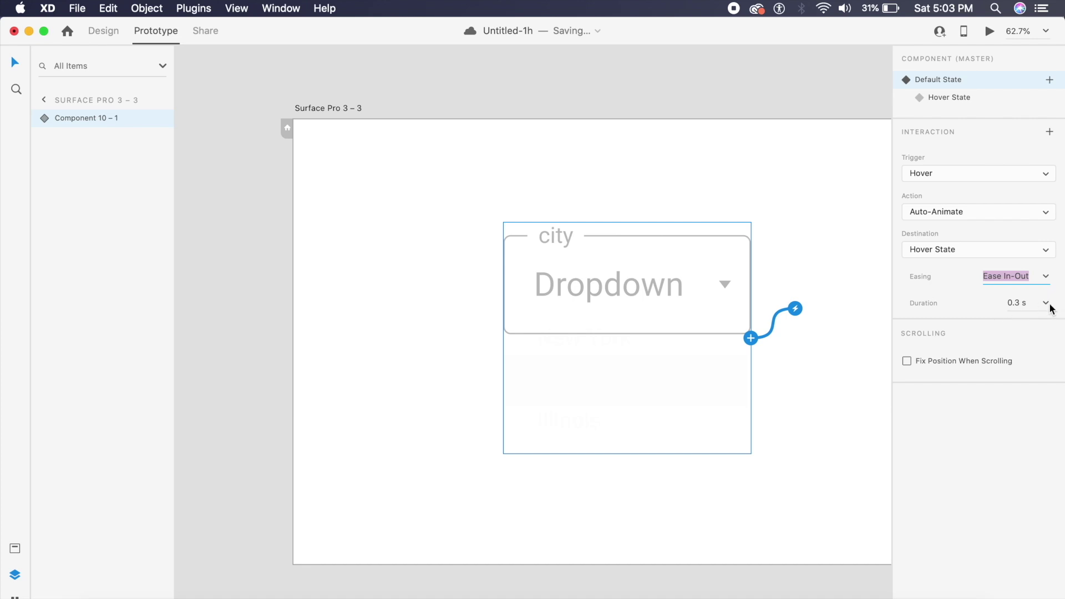
{"action": "left_click", "coordinate": [835, 238]}
Step: Preview the prototype and test the city dropdown's hover animation by moving repeatedly onto and off the component
{"action": "left_click", "coordinate": [989, 34]}
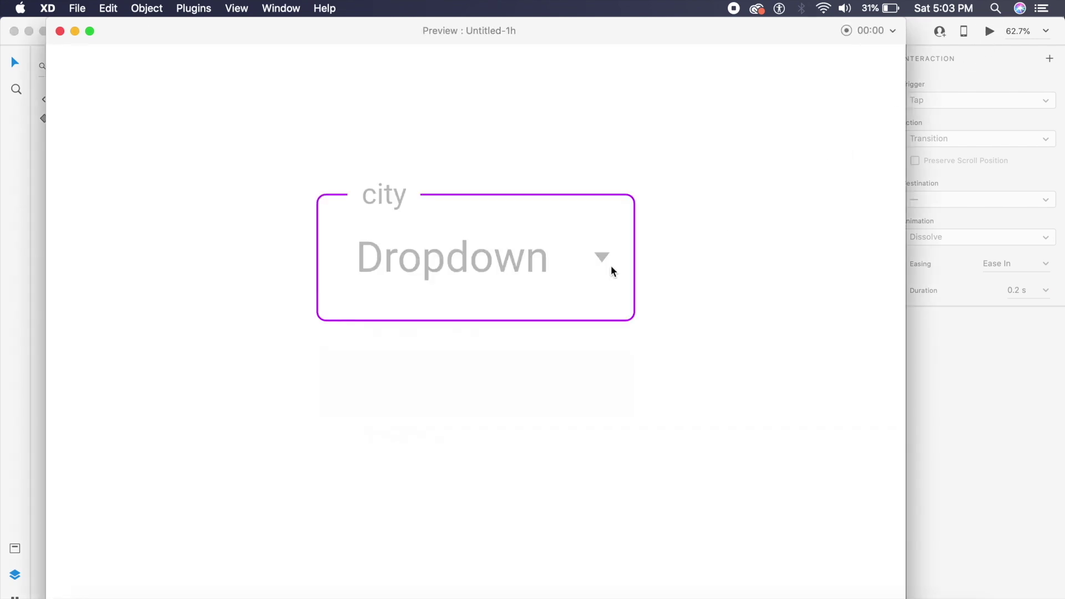
{"action": "left_click", "coordinate": [595, 268]}
{"action": "left_click", "coordinate": [713, 251]}
{"action": "left_click", "coordinate": [561, 259]}
{"action": "left_click", "coordinate": [657, 261]}
{"action": "left_click", "coordinate": [512, 277]}
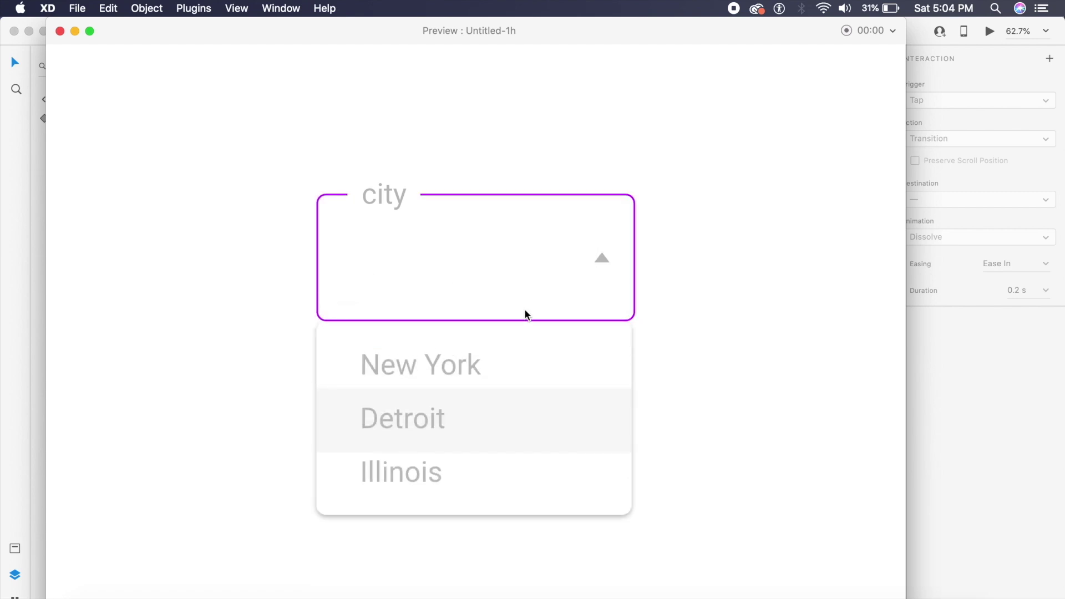
{"action": "left_click", "coordinate": [734, 307]}
{"action": "left_click", "coordinate": [492, 262]}
{"action": "left_click", "coordinate": [126, 95]}
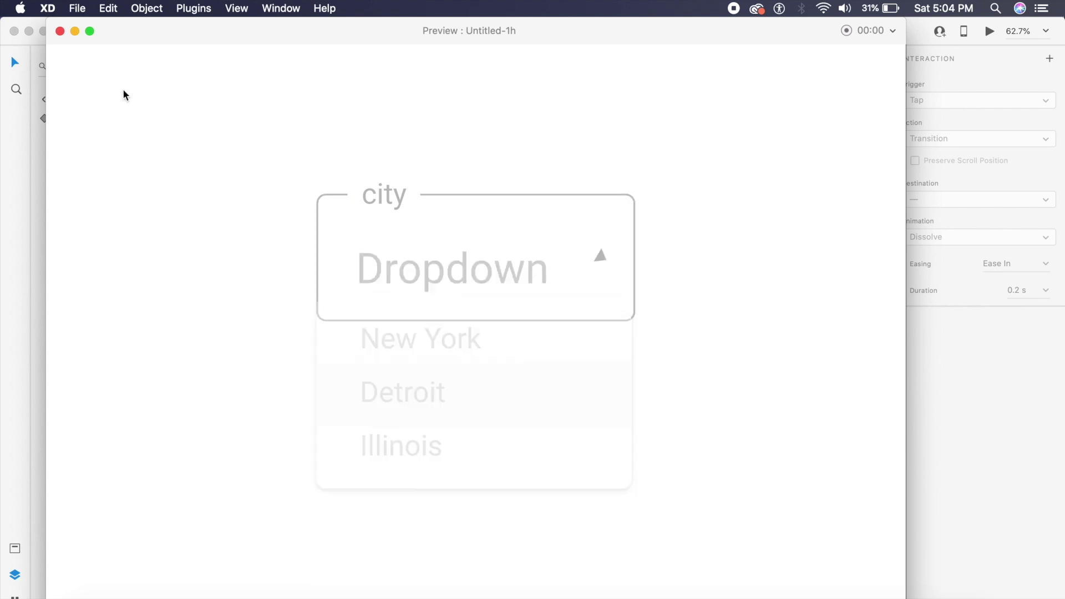